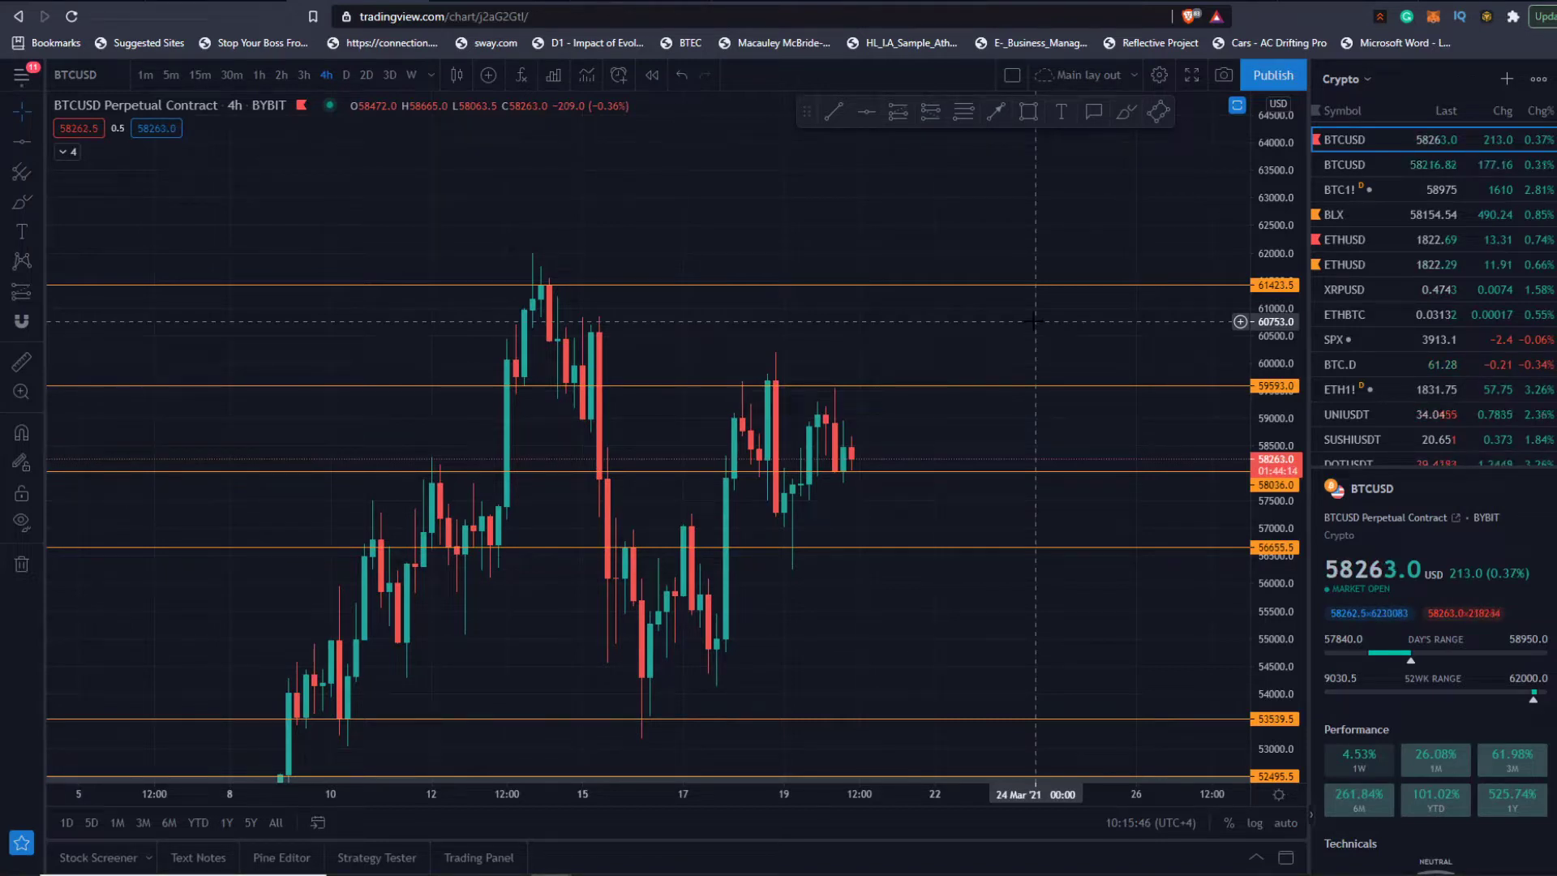
- Measure the price range of the tall green 18 March 4h candle from its lower wick near 57516 up to its body top
scroll(1200, 438, up, 2)
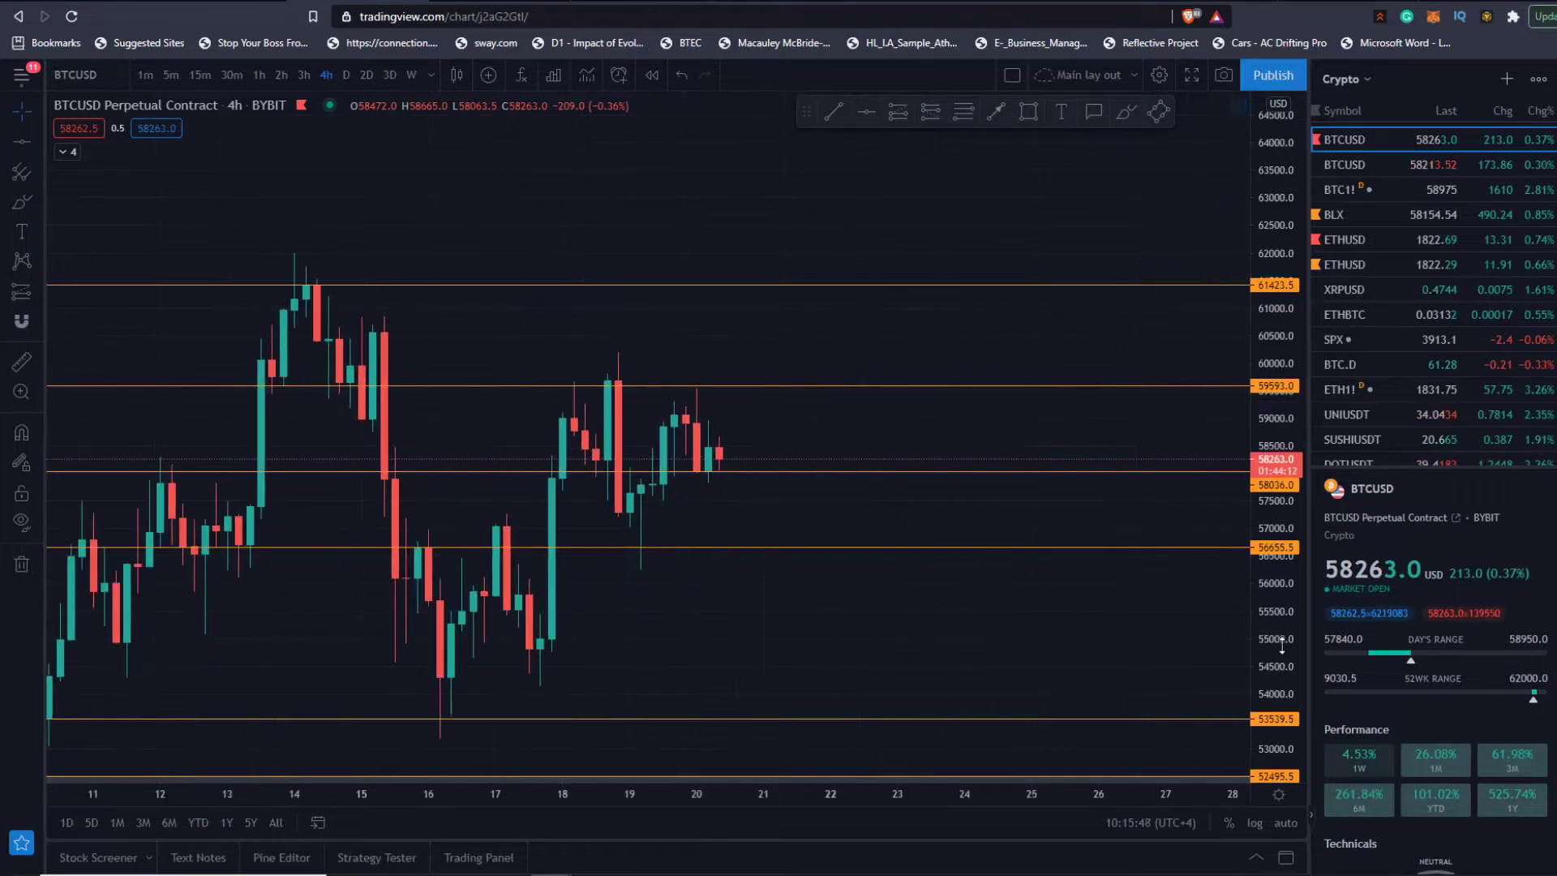
drag(1282, 646, 1282, 275)
scroll(863, 449, up, 3)
drag(816, 417, 1114, 366)
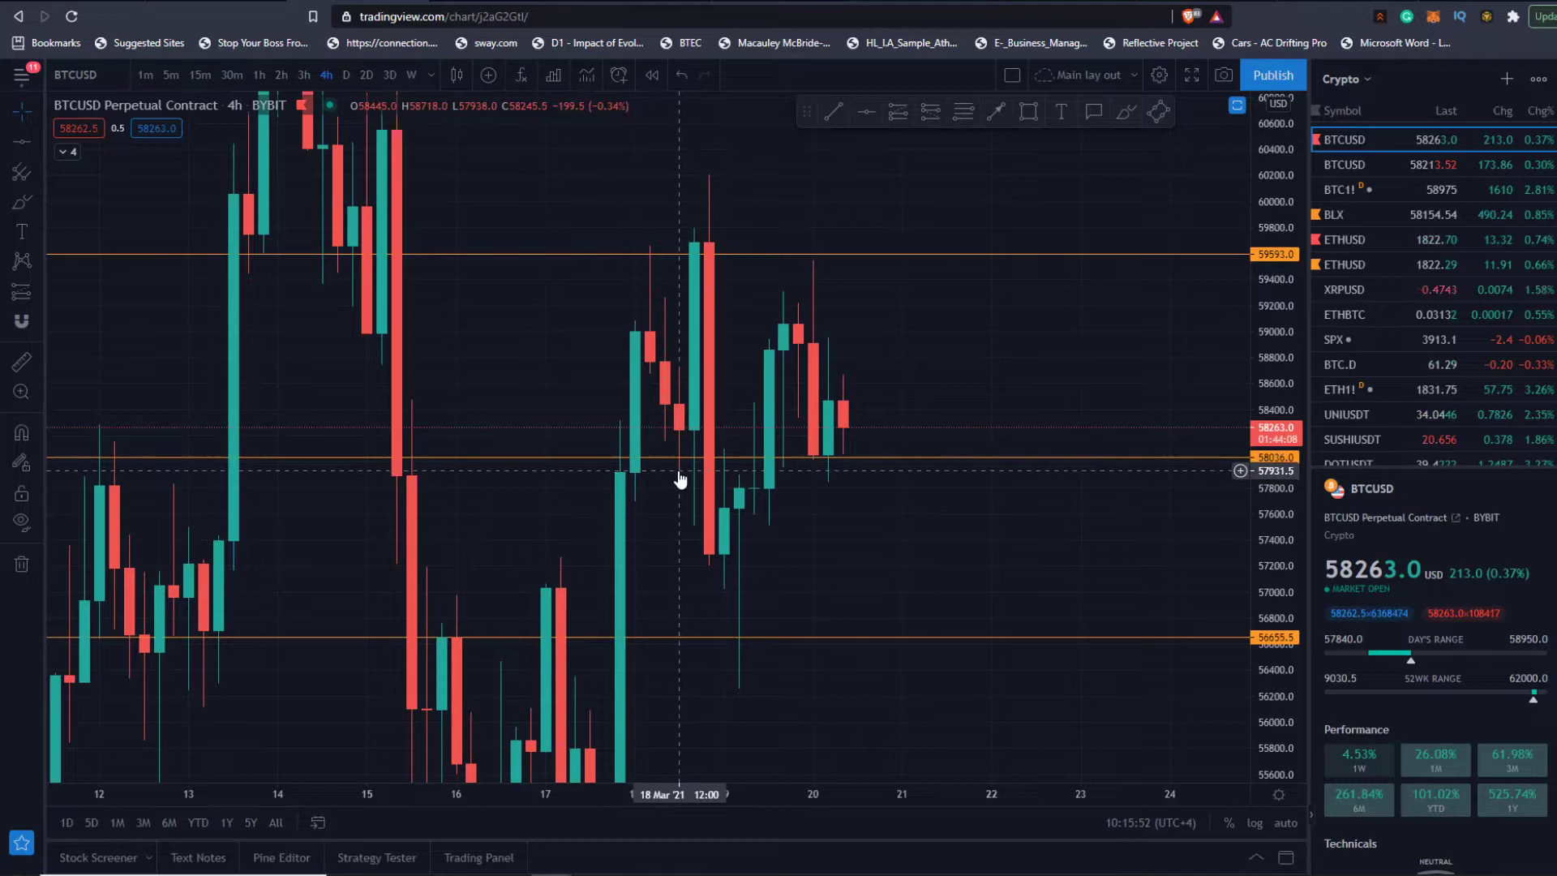
click(22, 361)
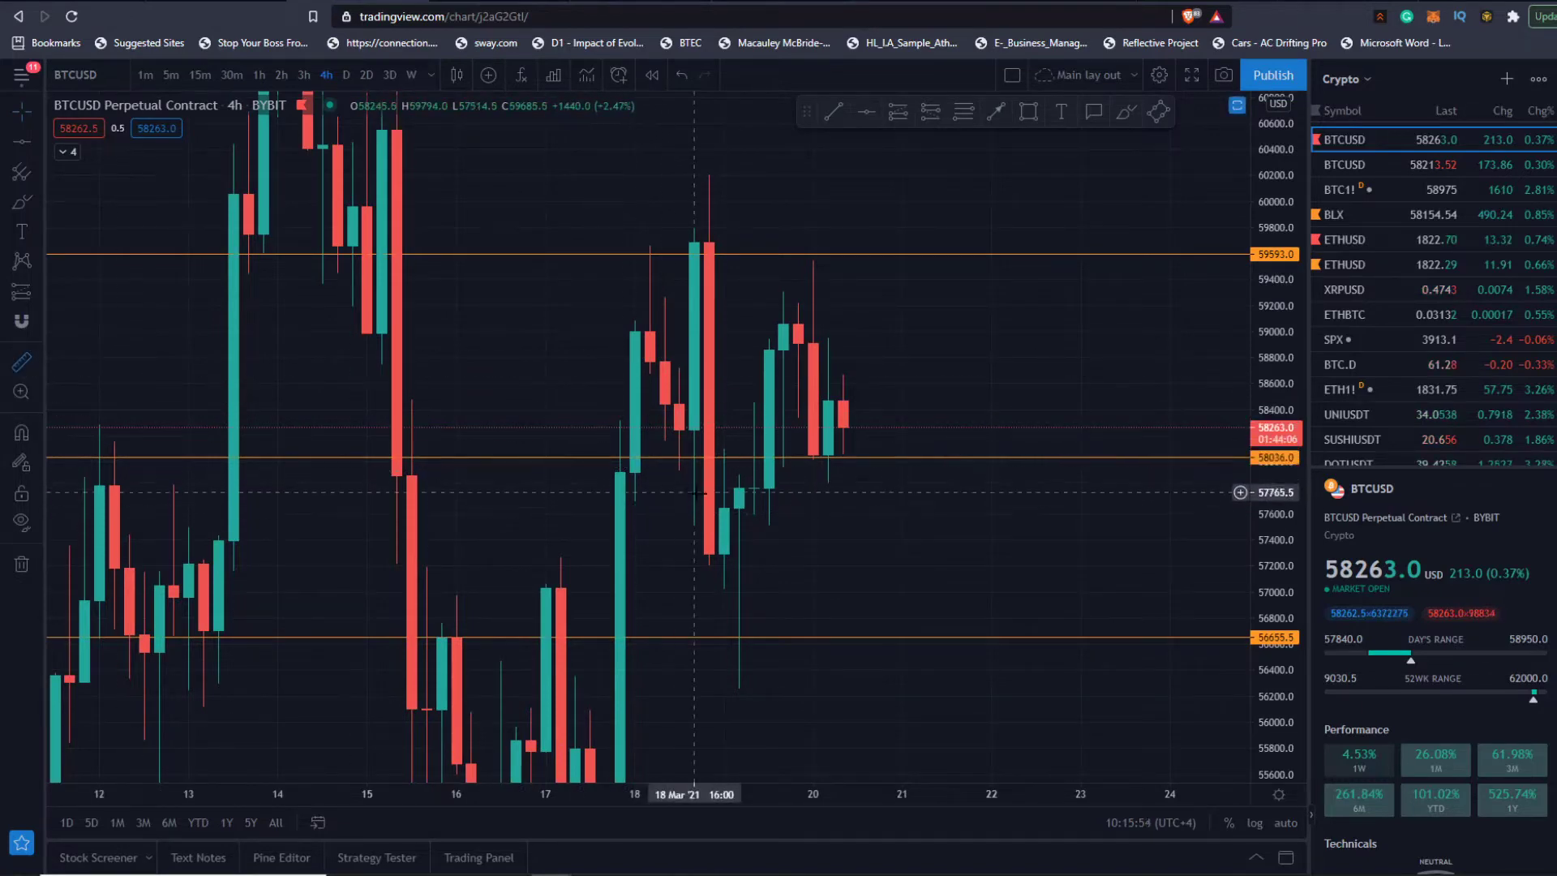
click(694, 525)
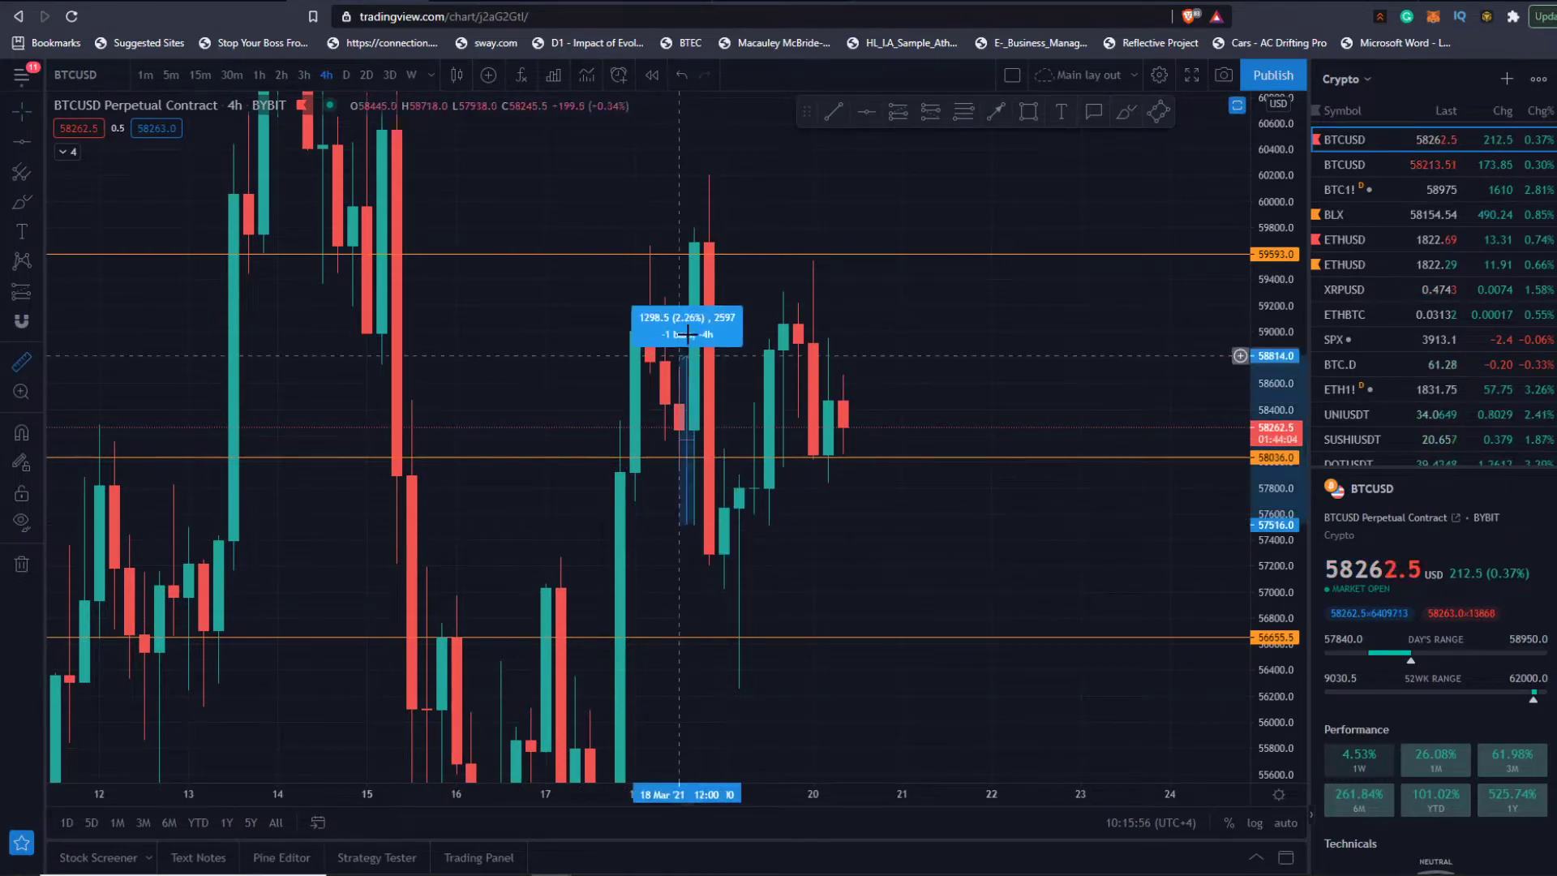
click(693, 233)
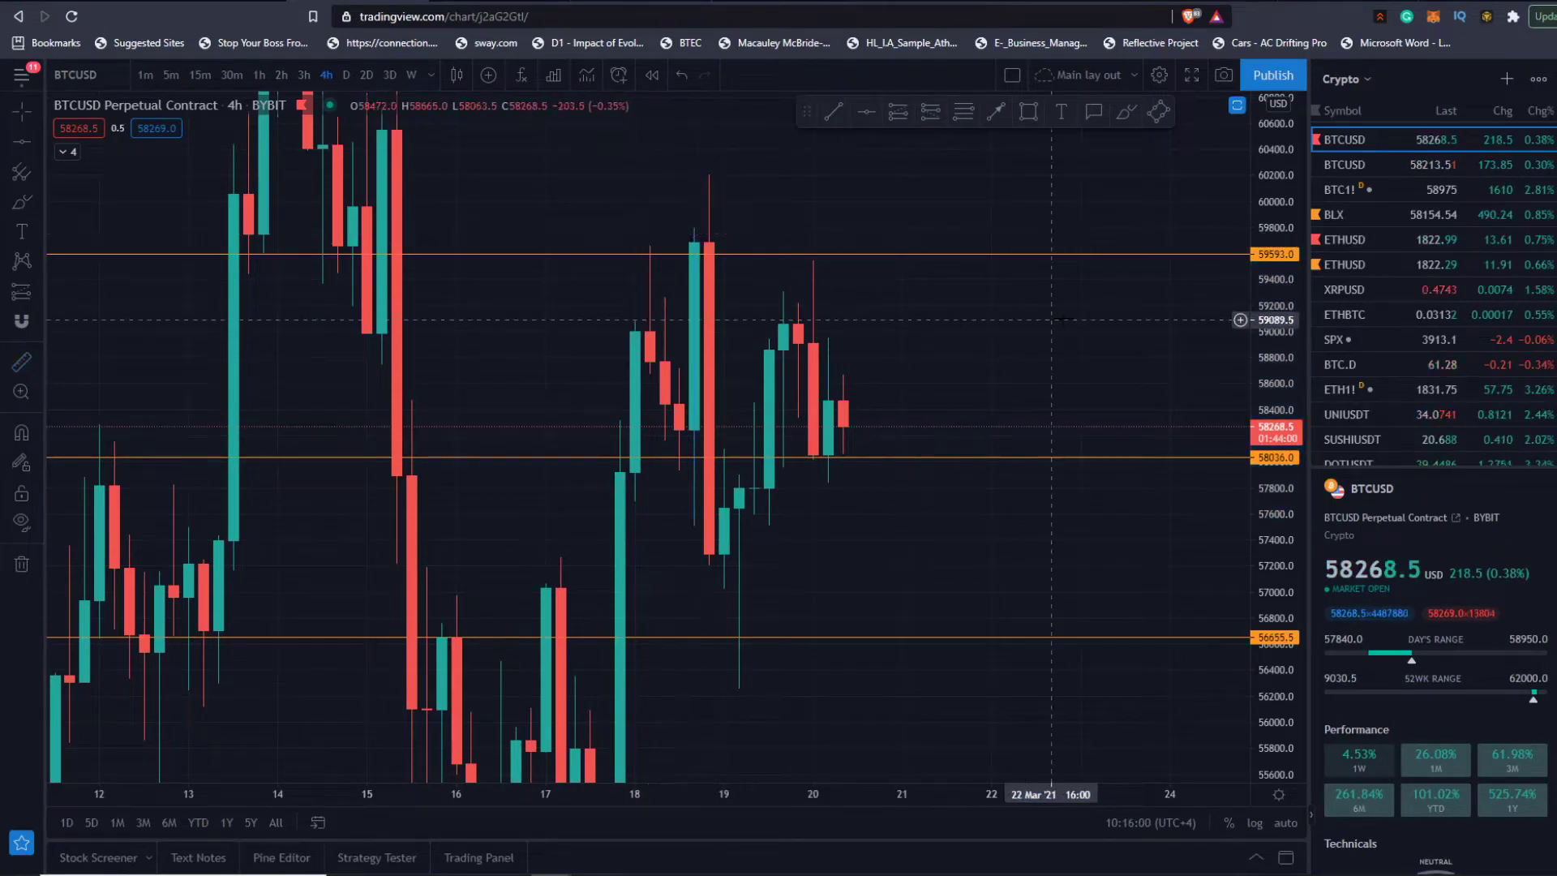
- Move the horizontal resistance line just above current price to 59647, in line with the 18 March wick
drag(1265, 227, 1261, 341)
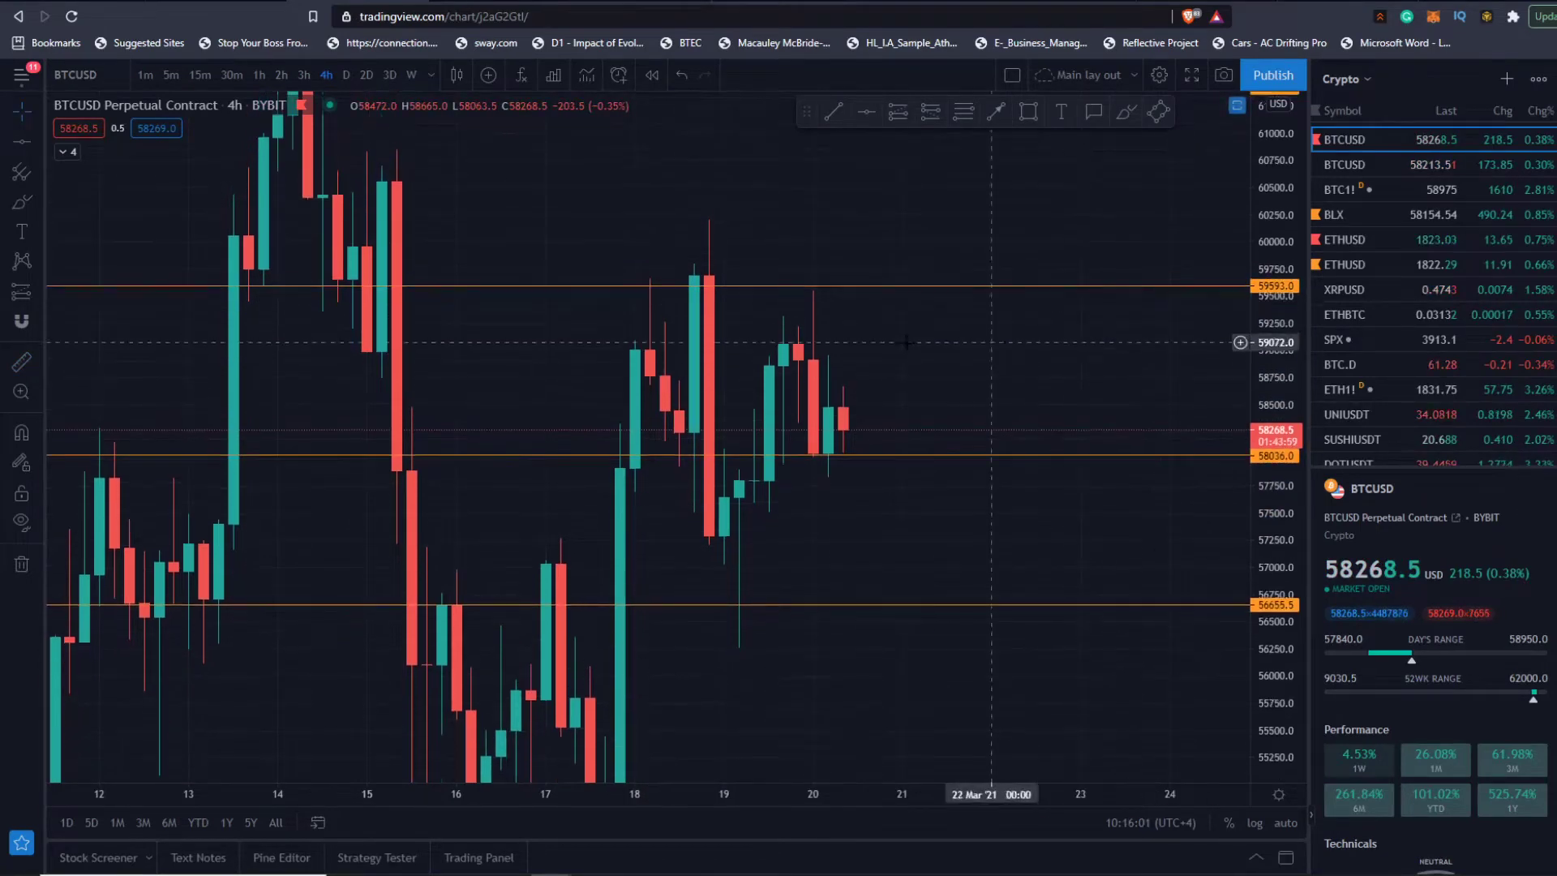
click(332, 280)
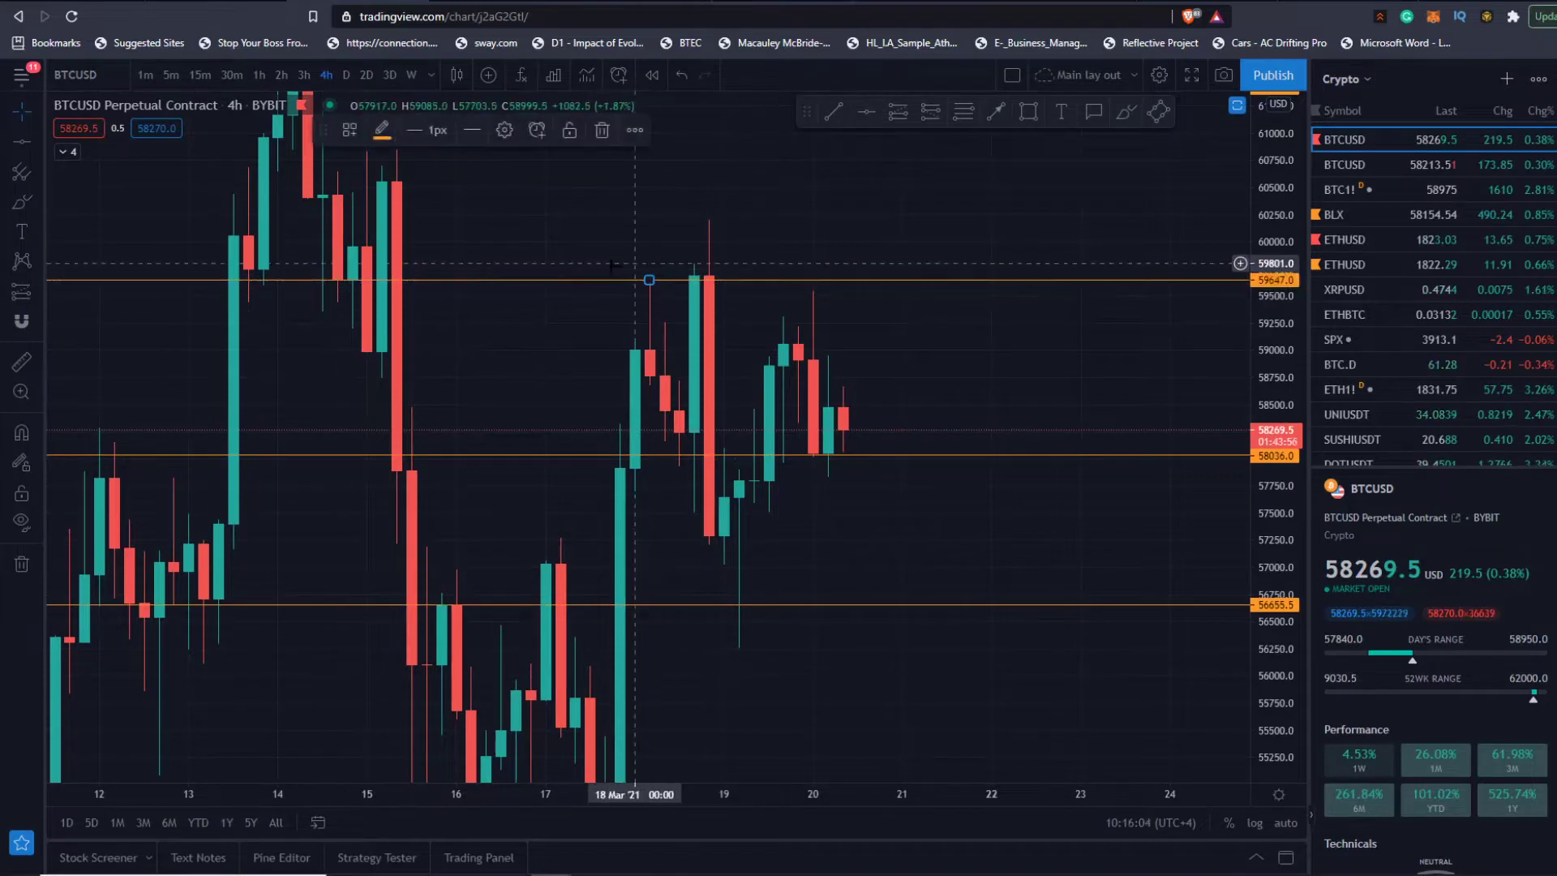
drag(649, 274, 624, 340)
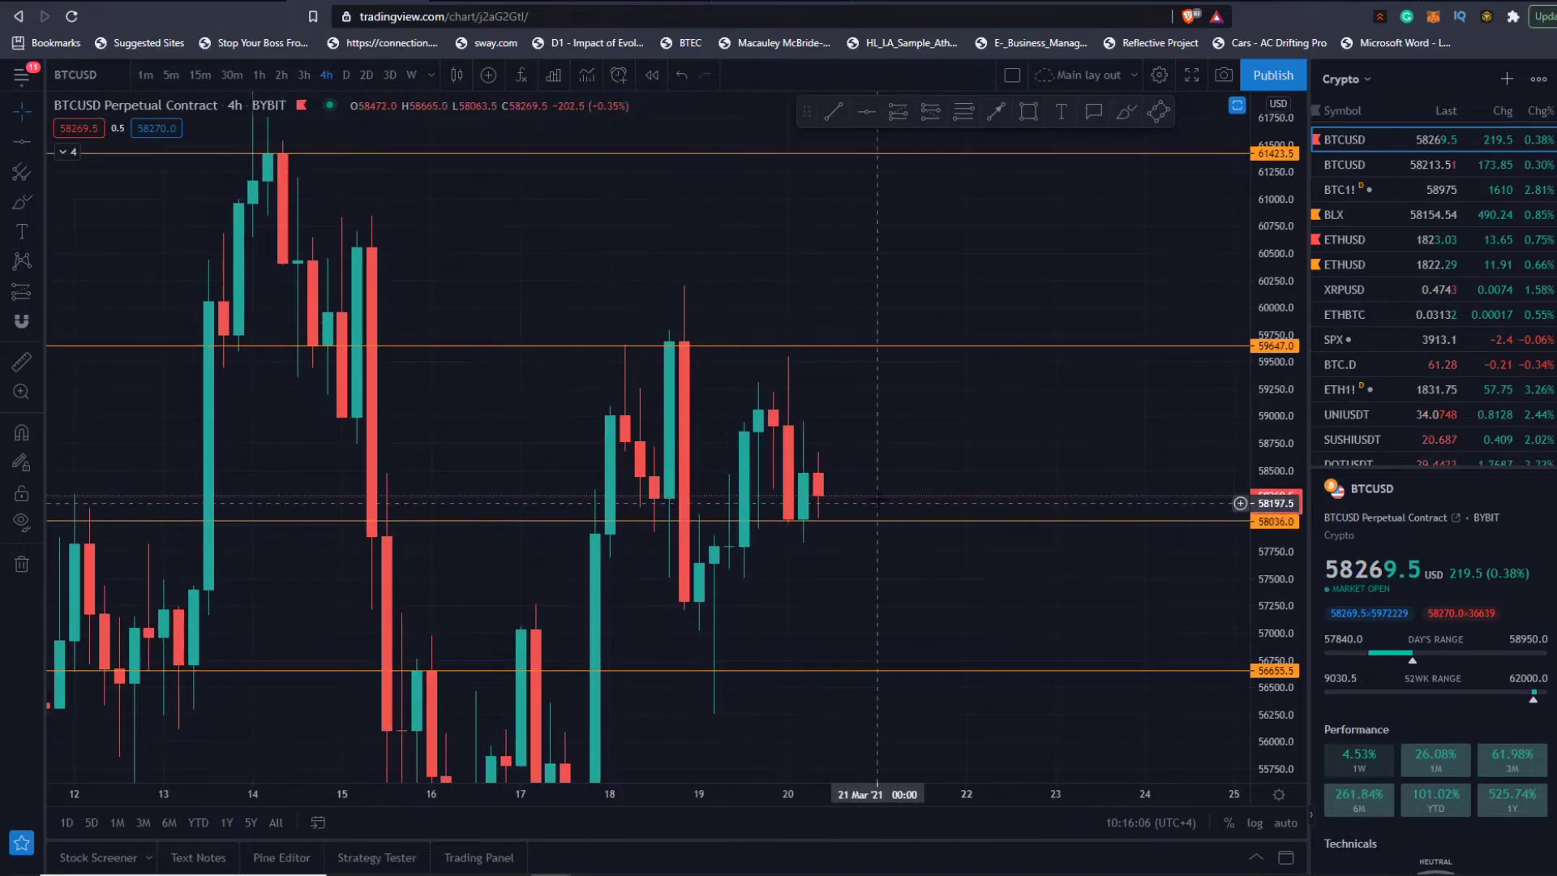
- Switch the BTCUSD chart to the 1-hour timeframe and bring the 11–20 March price action into frame
scroll(810, 452, down, 6)
drag(1275, 417, 1269, 619)
drag(1100, 543, 965, 508)
click(259, 75)
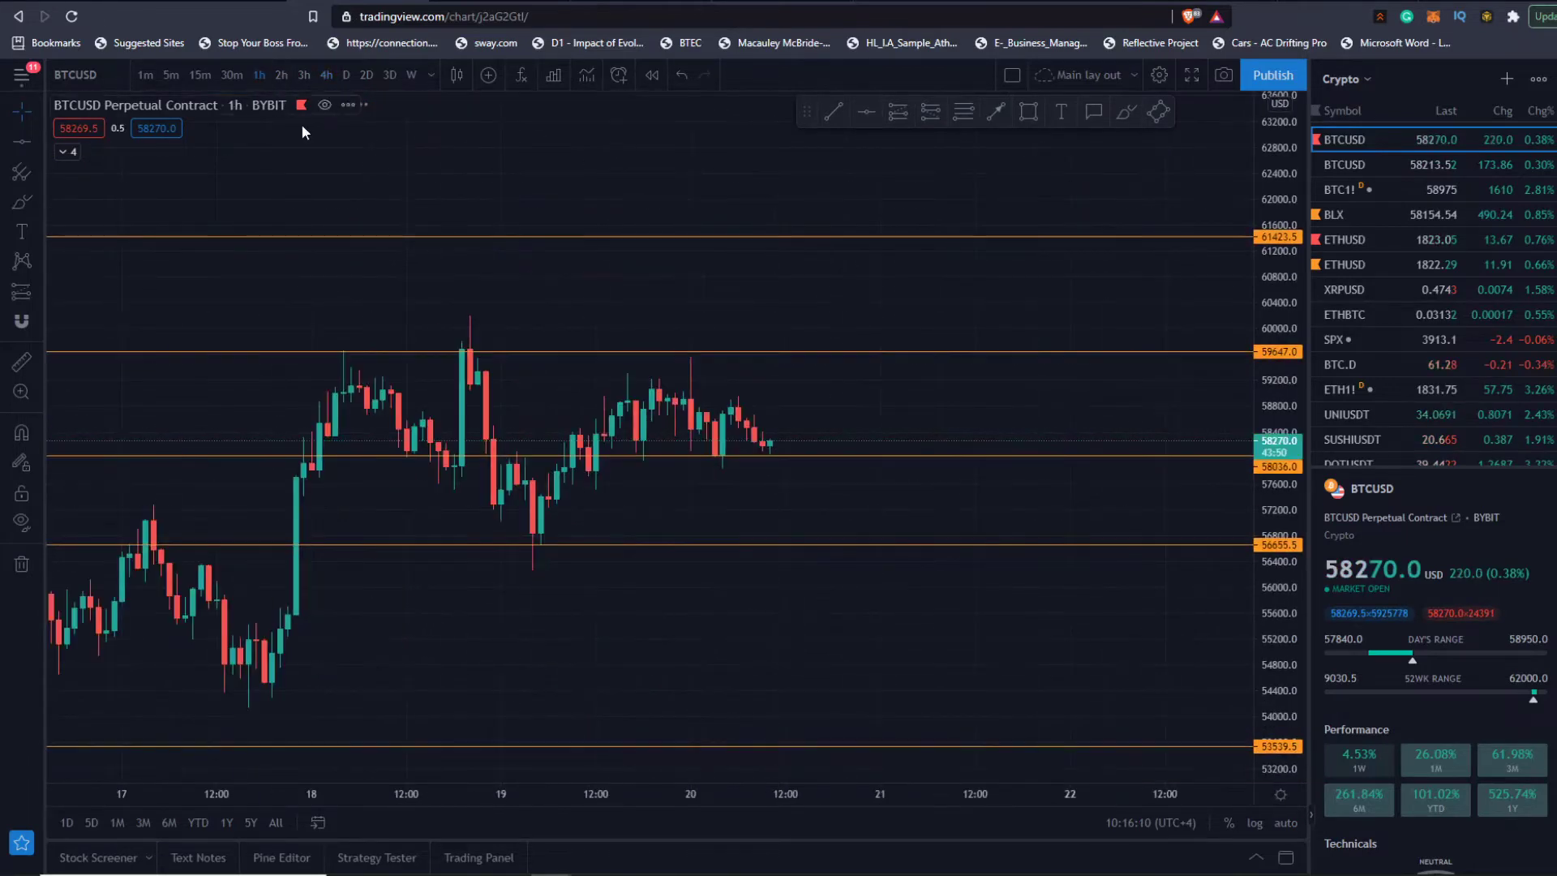
scroll(629, 438, down, 3)
scroll(929, 584, down, 2)
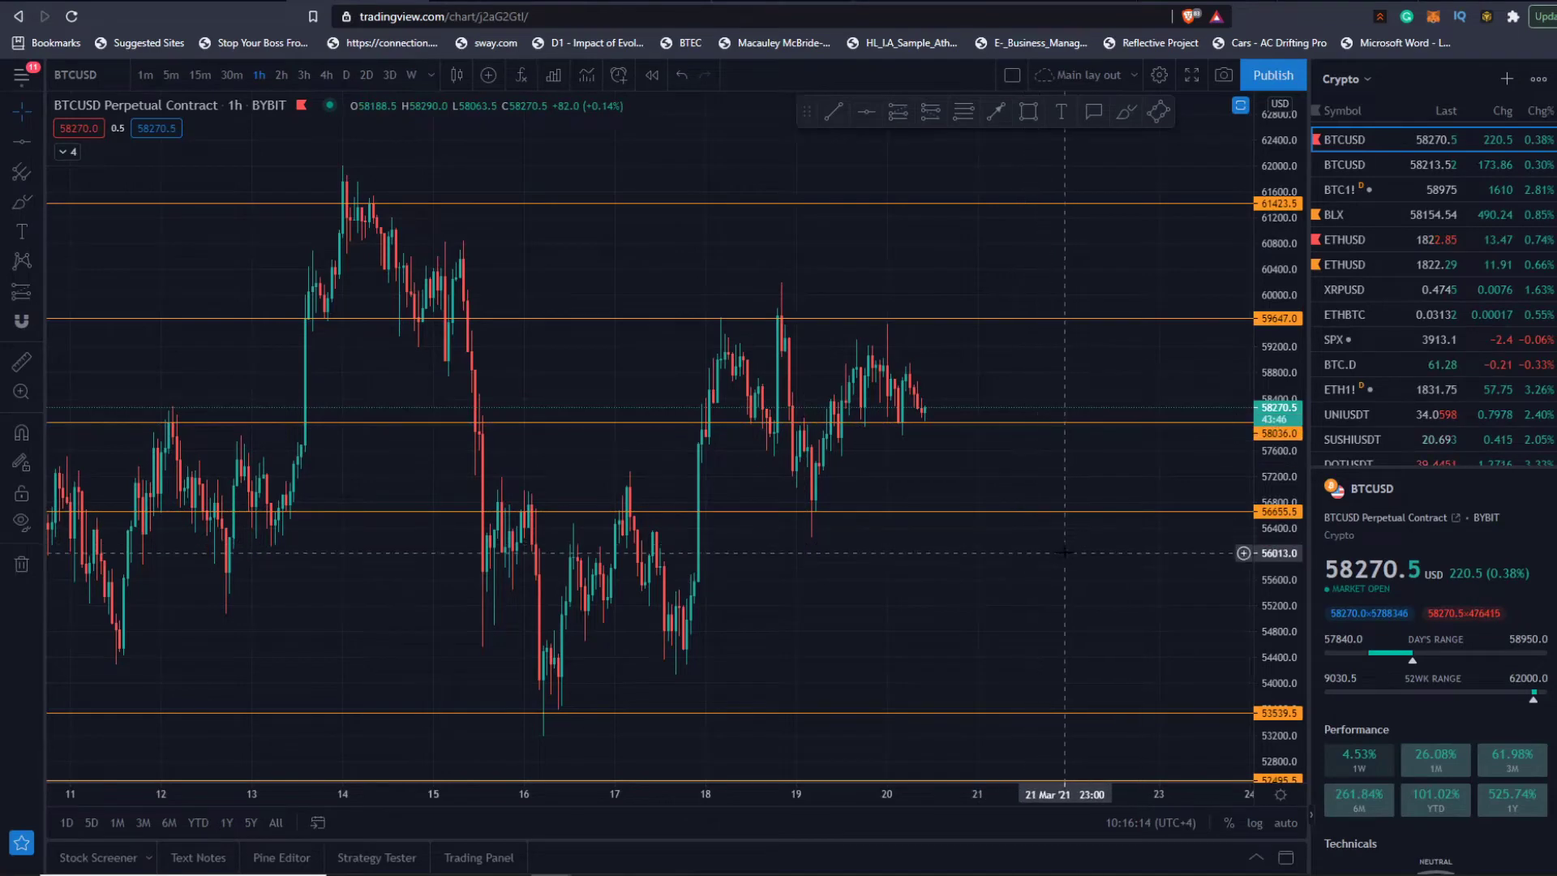
drag(1065, 552, 997, 546)
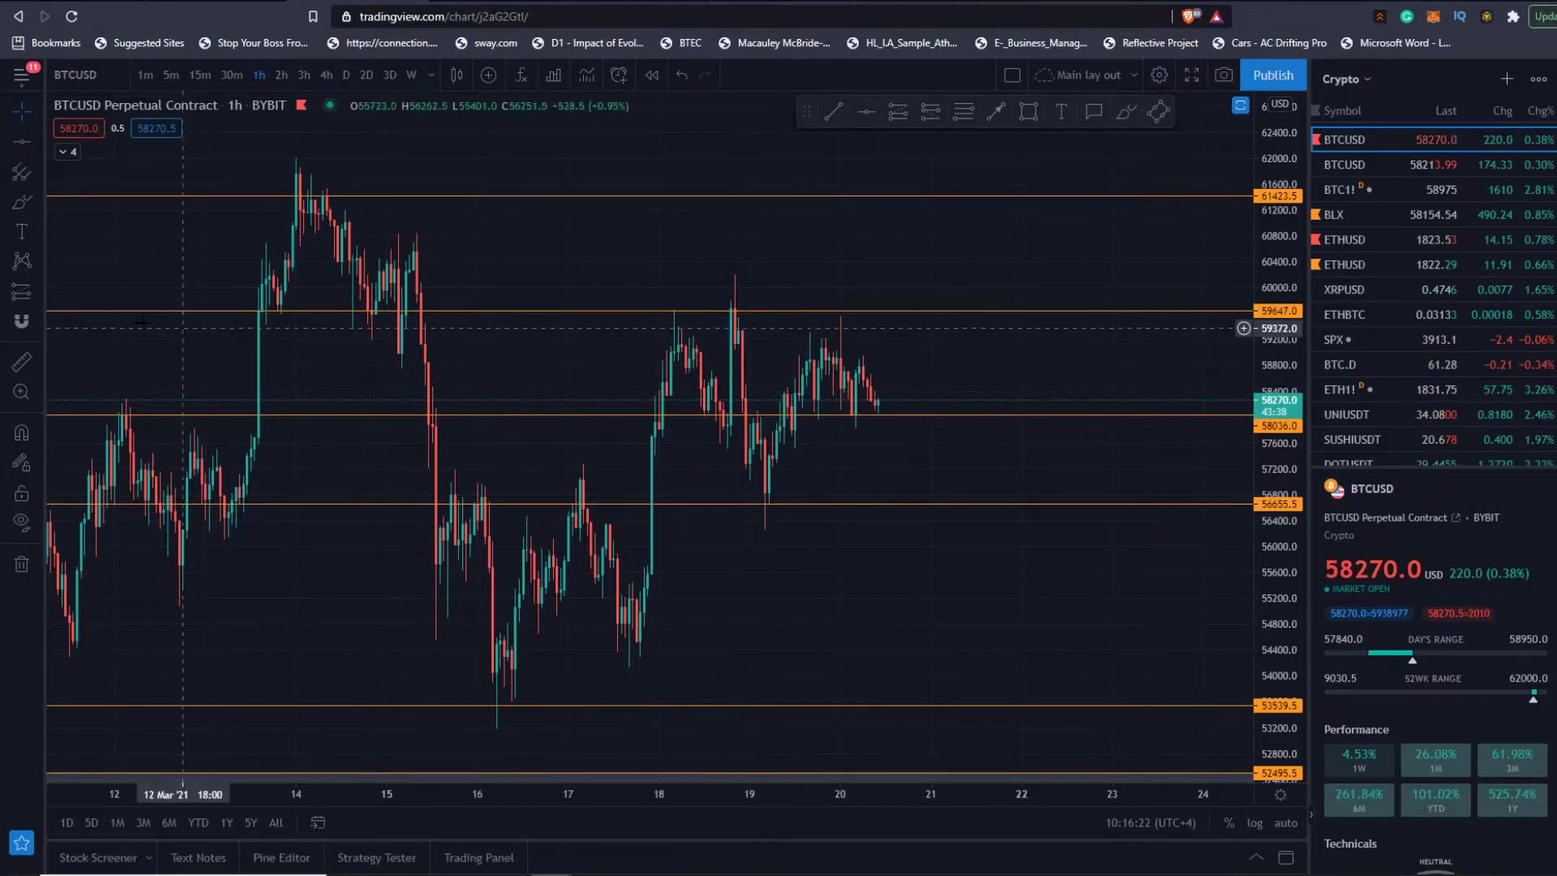
- Measure the price drop from the 18 March highs near the 59647 line down to the 56655.5 line
click(21, 362)
click(704, 306)
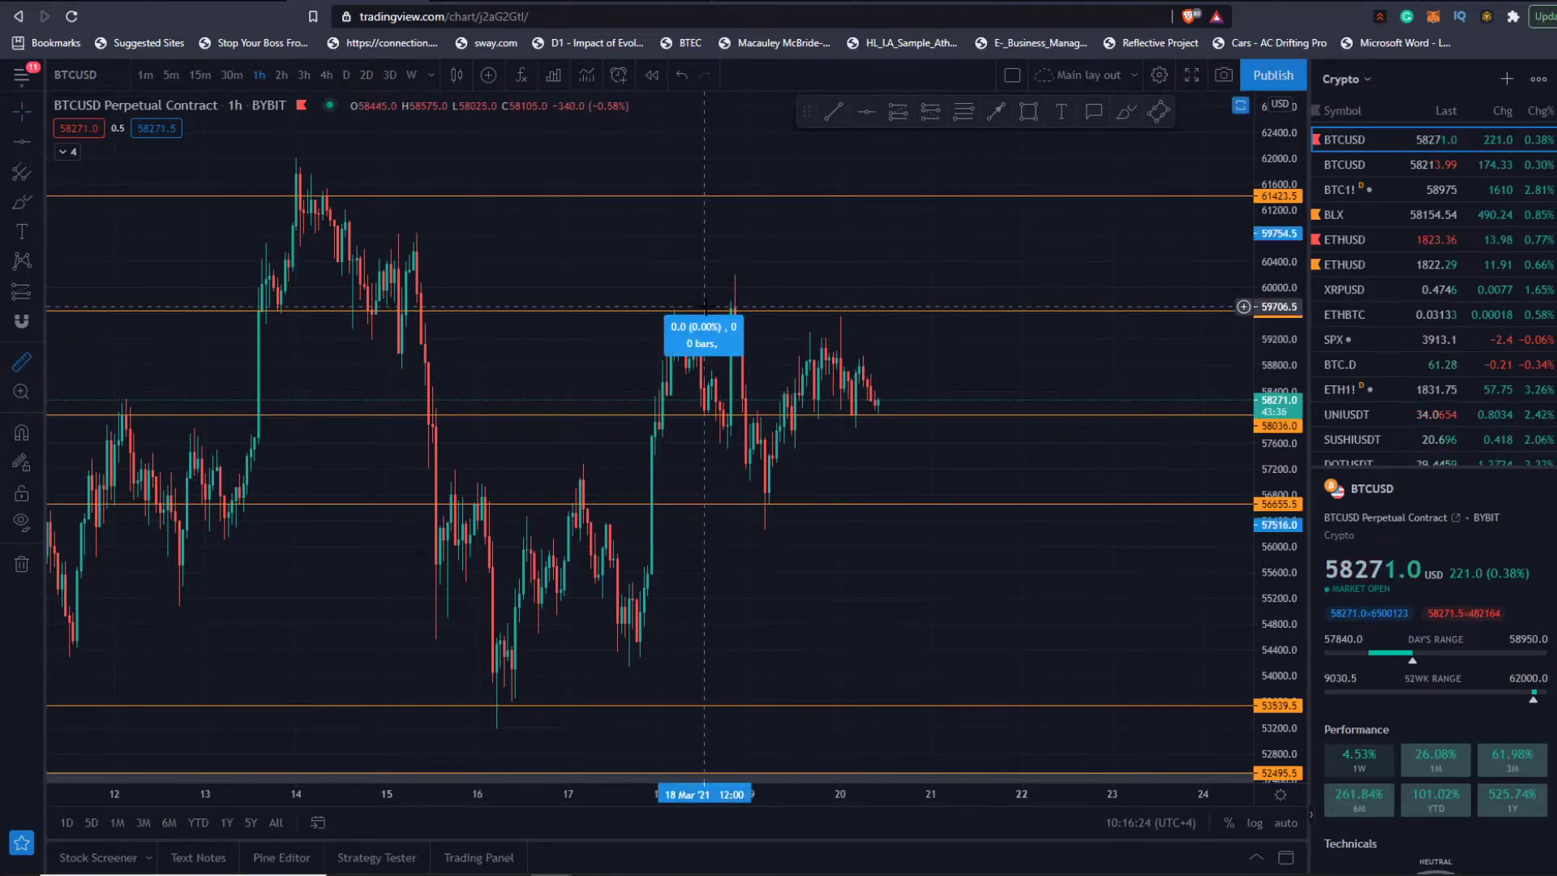
click(746, 498)
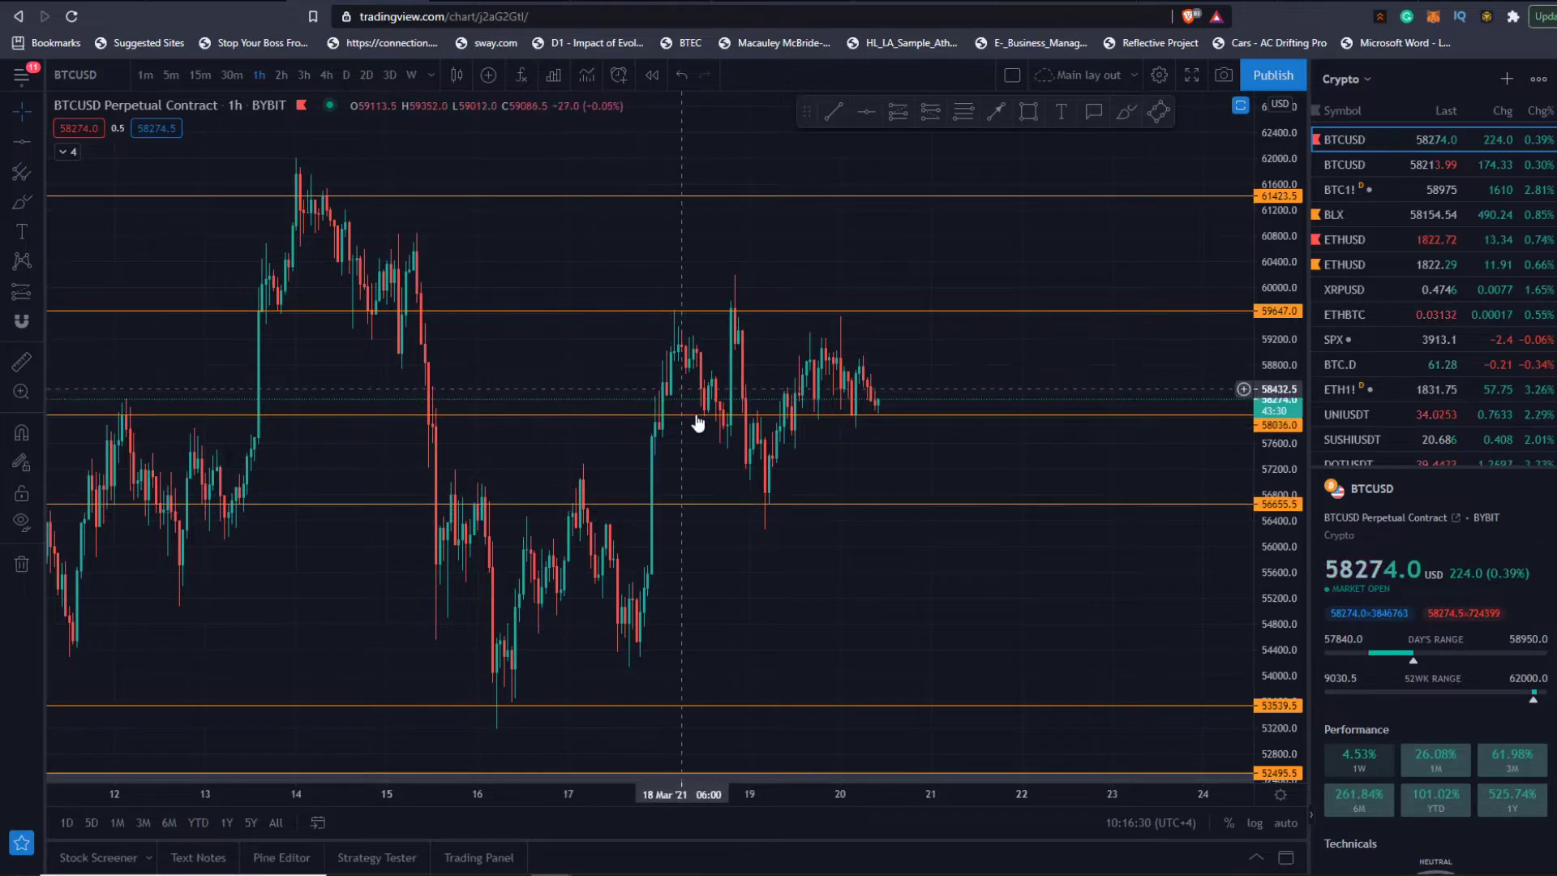
- Raise the resistance line near the 18 March highs to 59676.5
scroll(878, 441, up, 2)
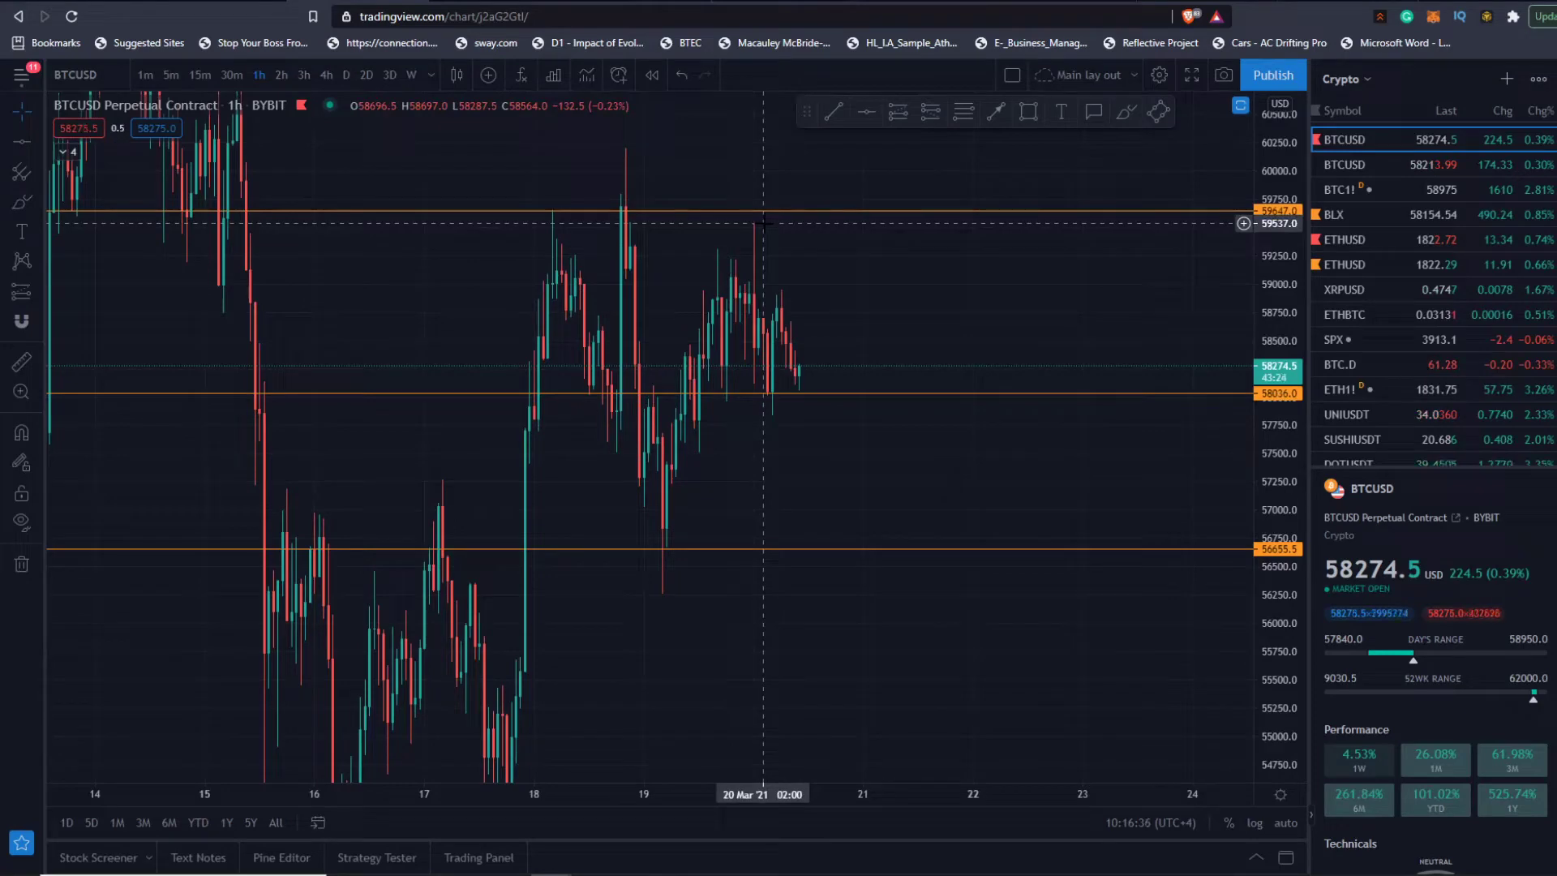
mouse_move(635, 219)
mouse_down()
mouse_move(656, 403)
mouse_move(688, 392)
mouse_up()
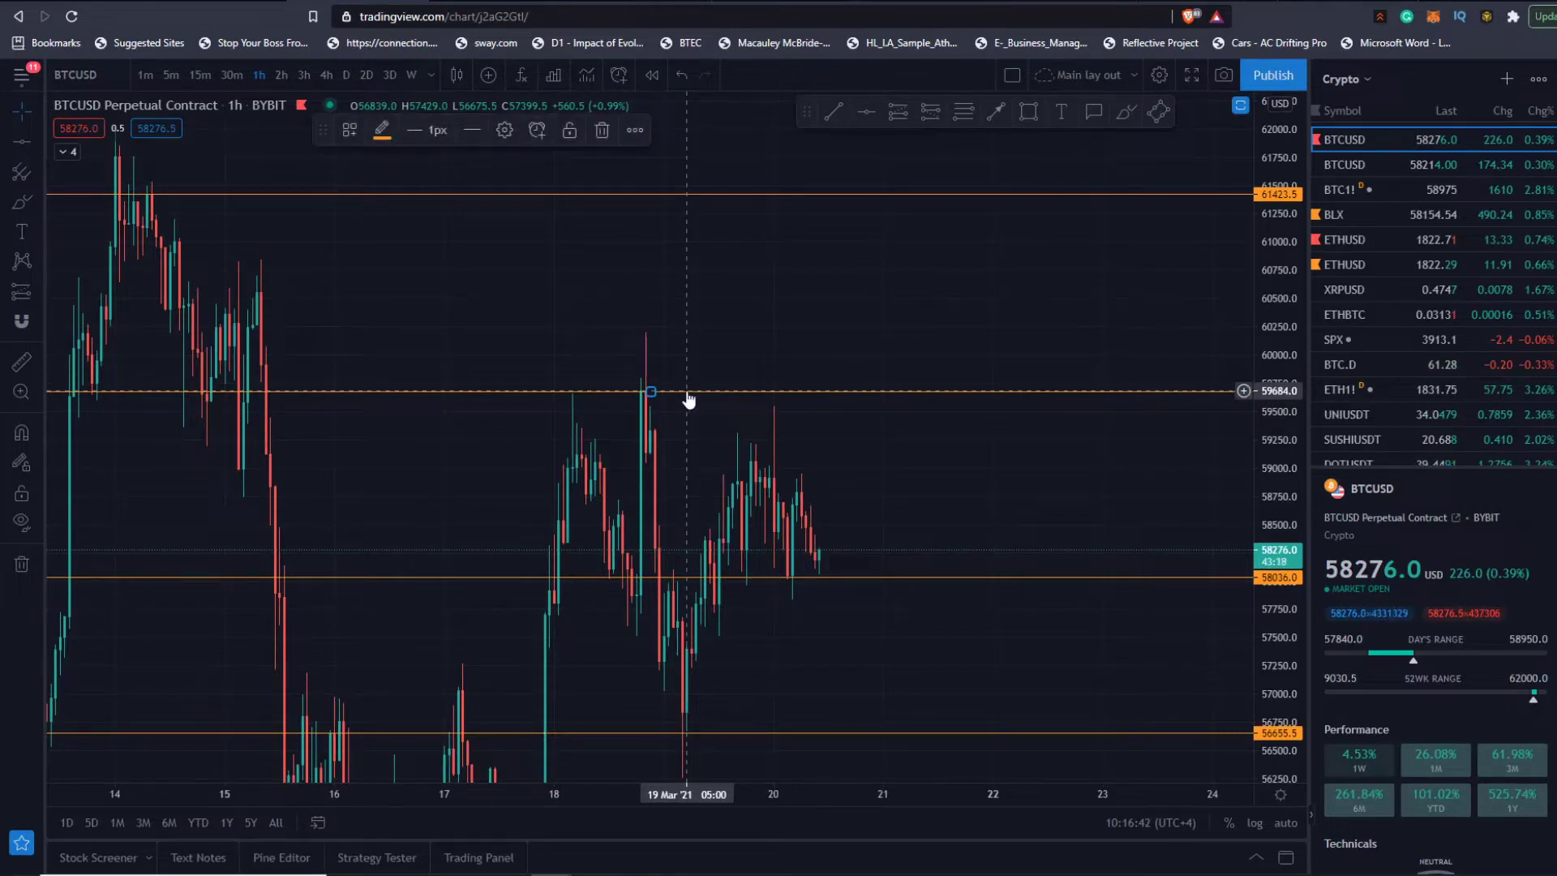
drag(1269, 327, 1249, 586)
drag(824, 687, 839, 532)
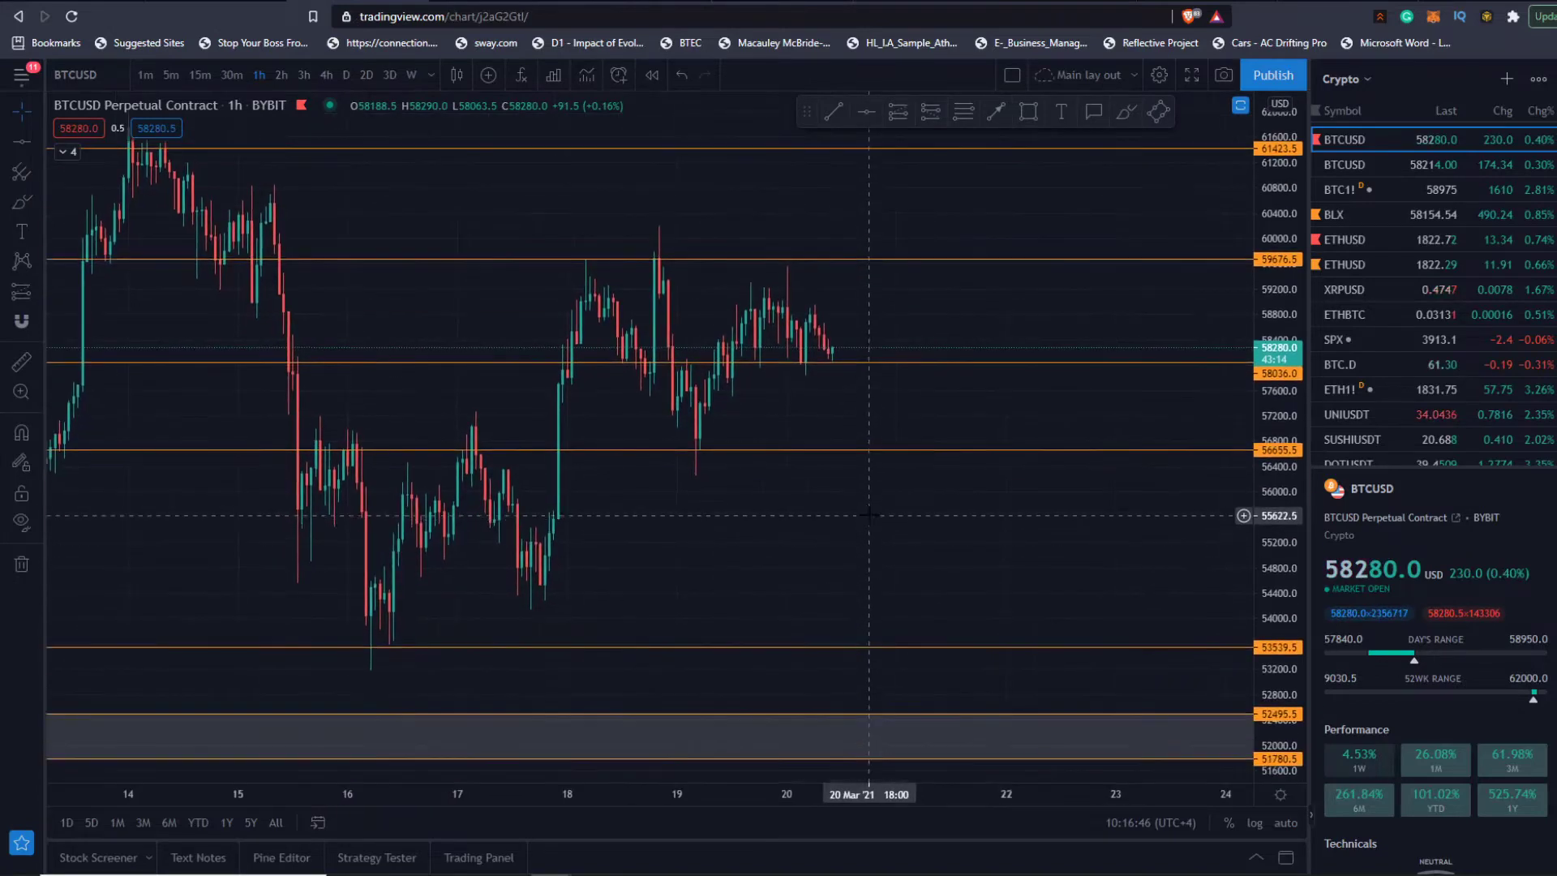
- Show the oscillator pane below the price chart and examine it on the 1-hour, 4-hour and daily timeframes
scroll(876, 523, down, 6)
drag(983, 537, 540, 469)
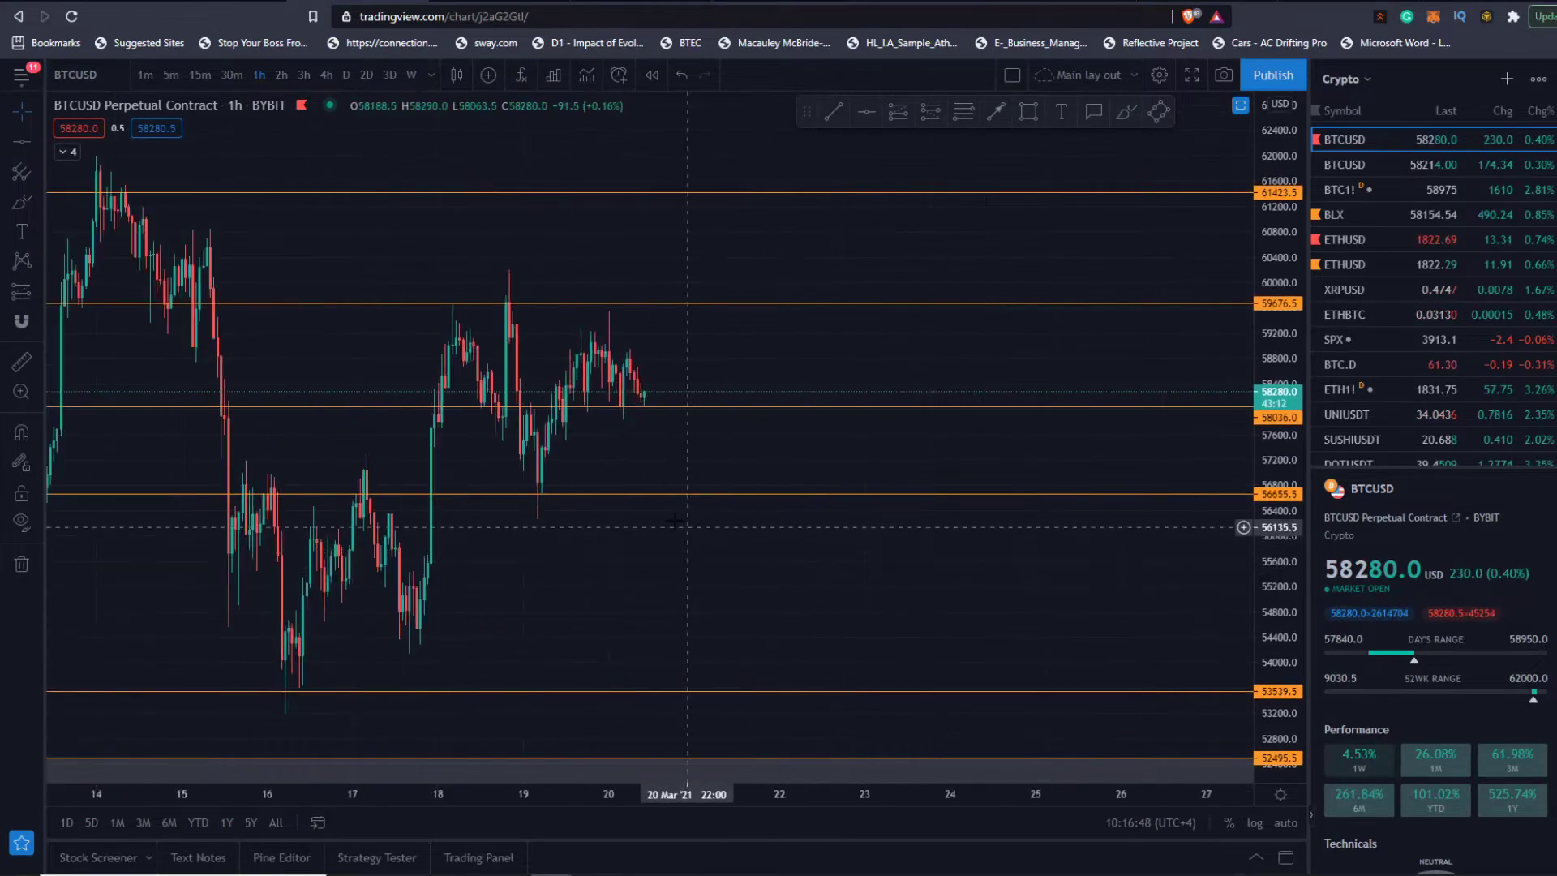
double_click(658, 452)
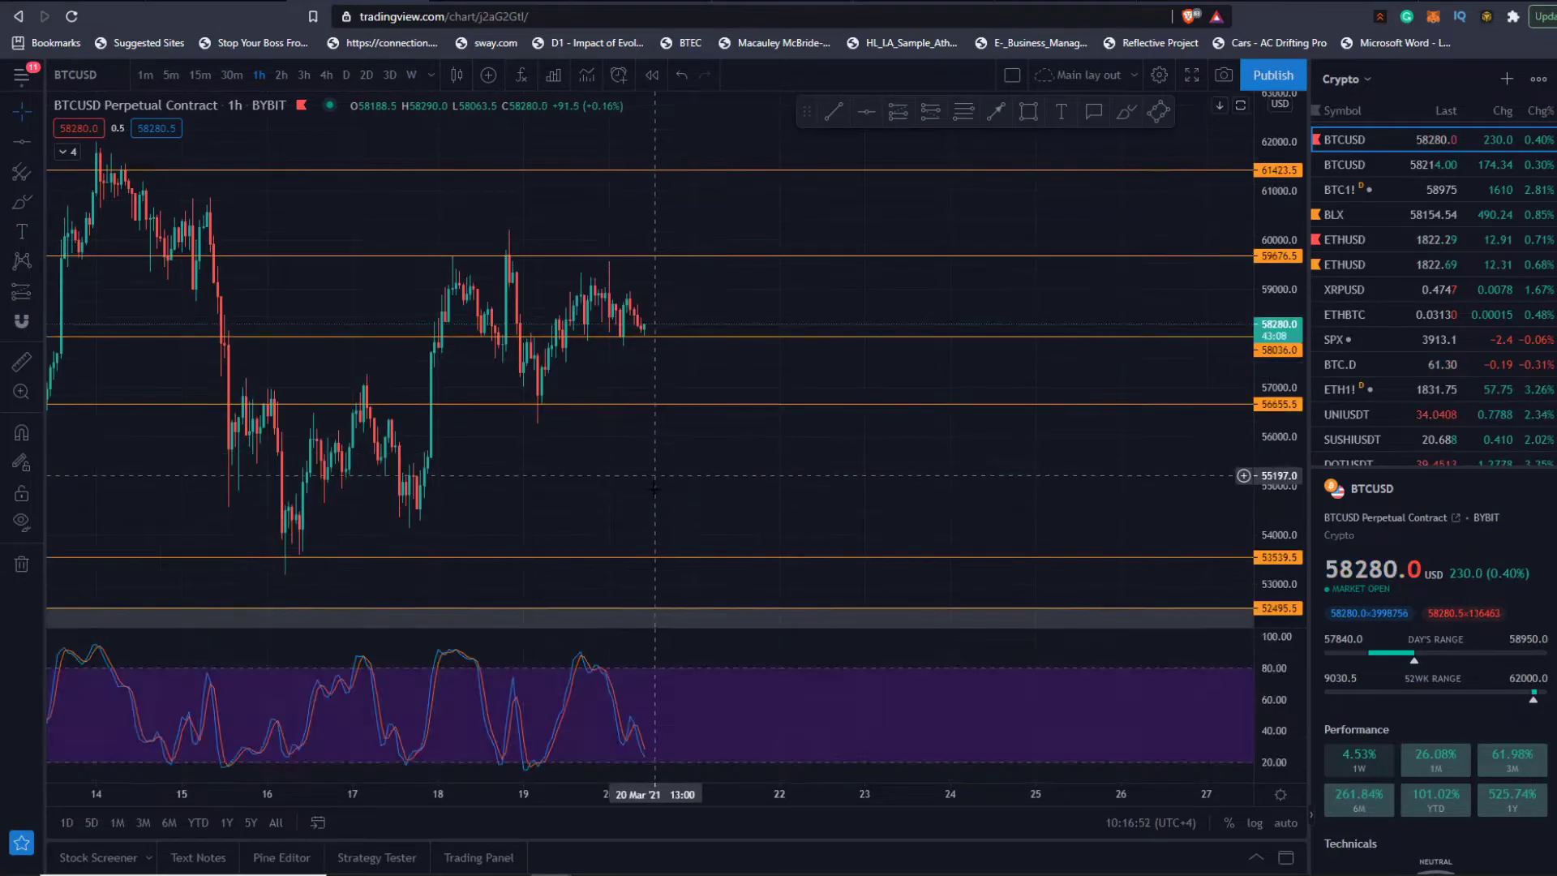
click(326, 75)
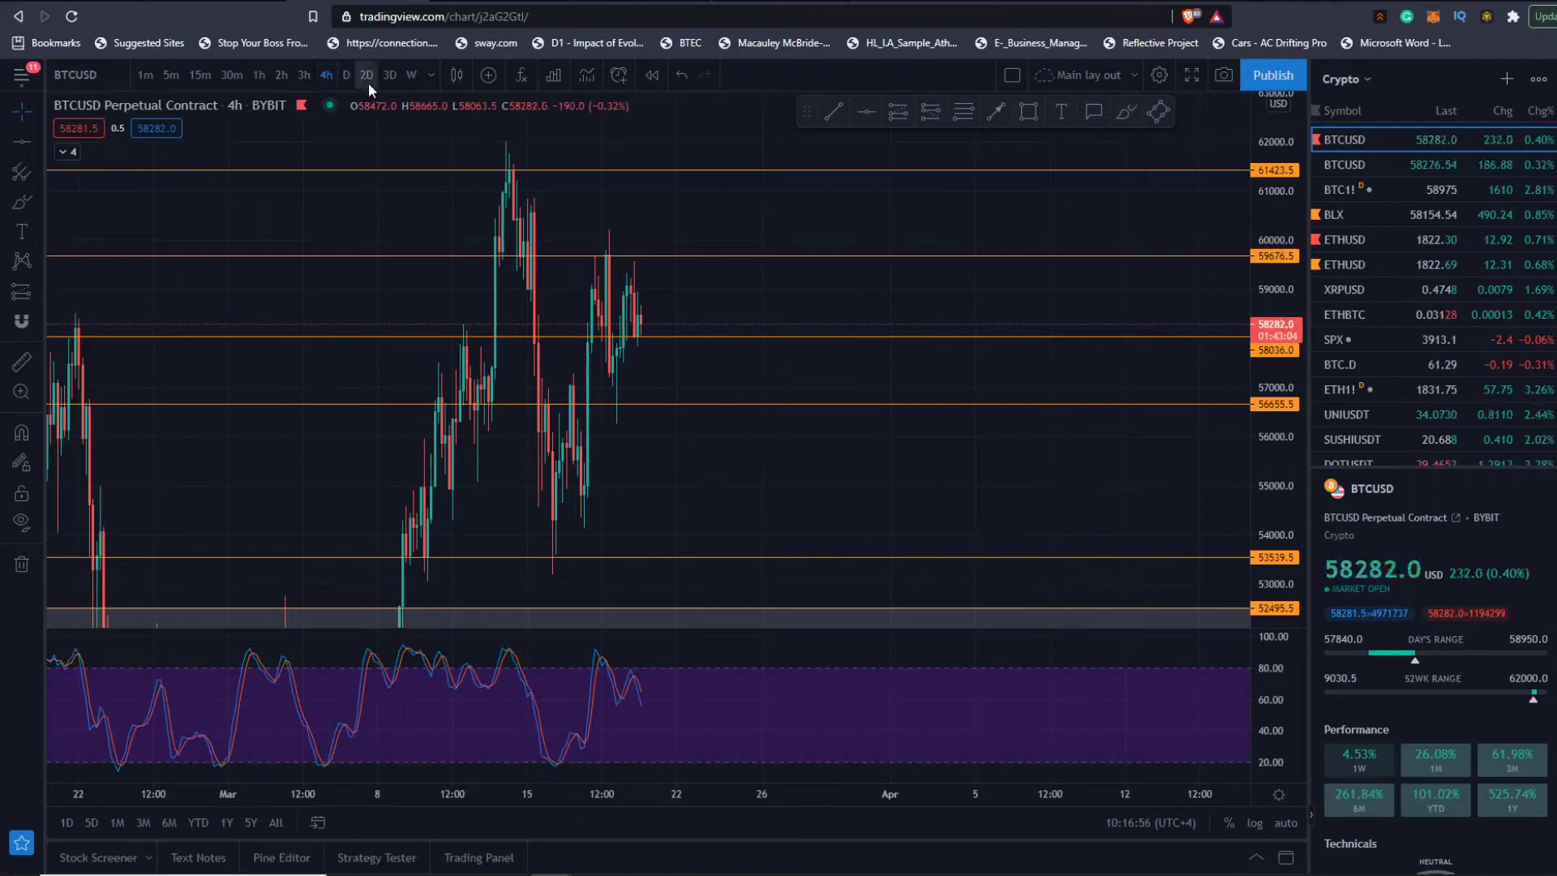
click(347, 76)
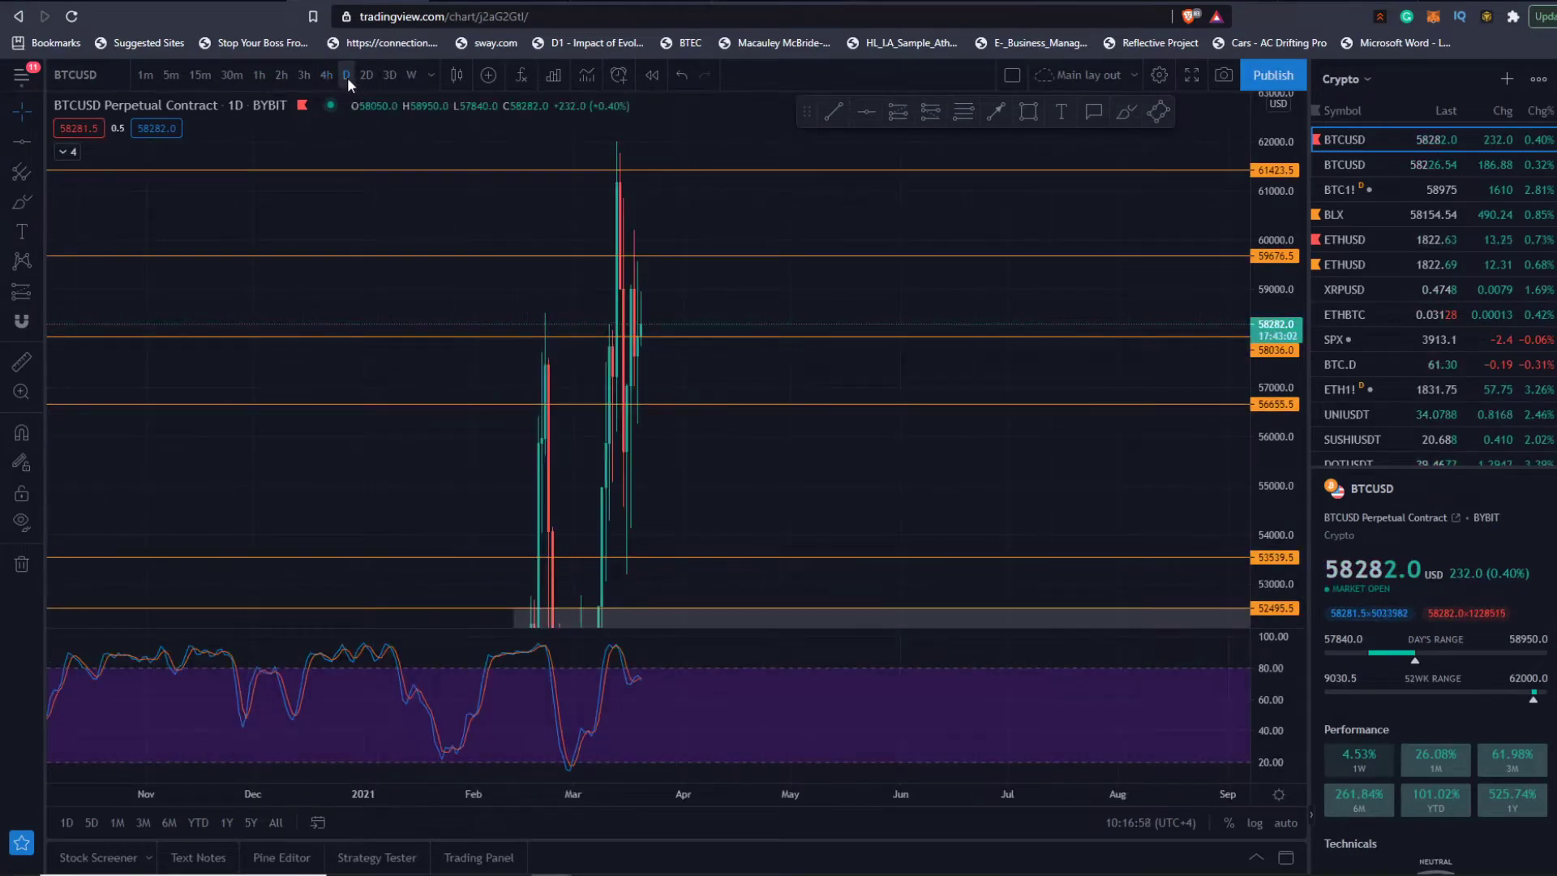
- Maximize the price pane on the daily chart and frame the February–March candles with their horizontal levels
scroll(1130, 357, up, 4)
drag(1266, 289, 1265, 489)
double_click(691, 438)
drag(617, 532, 854, 538)
scroll(618, 490, up, 4)
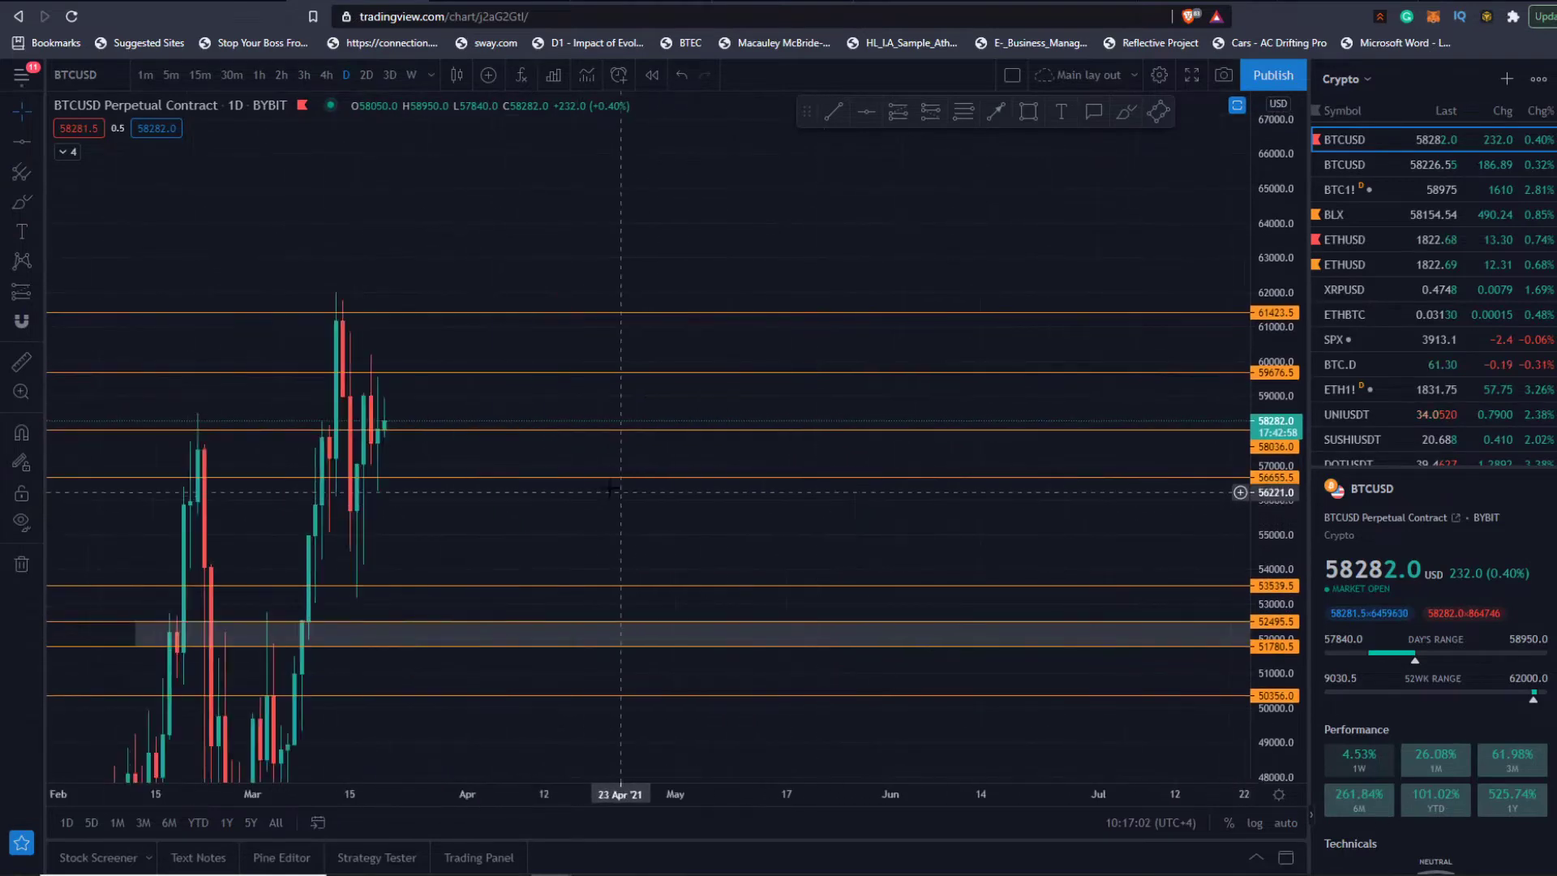
drag(374, 425, 713, 373)
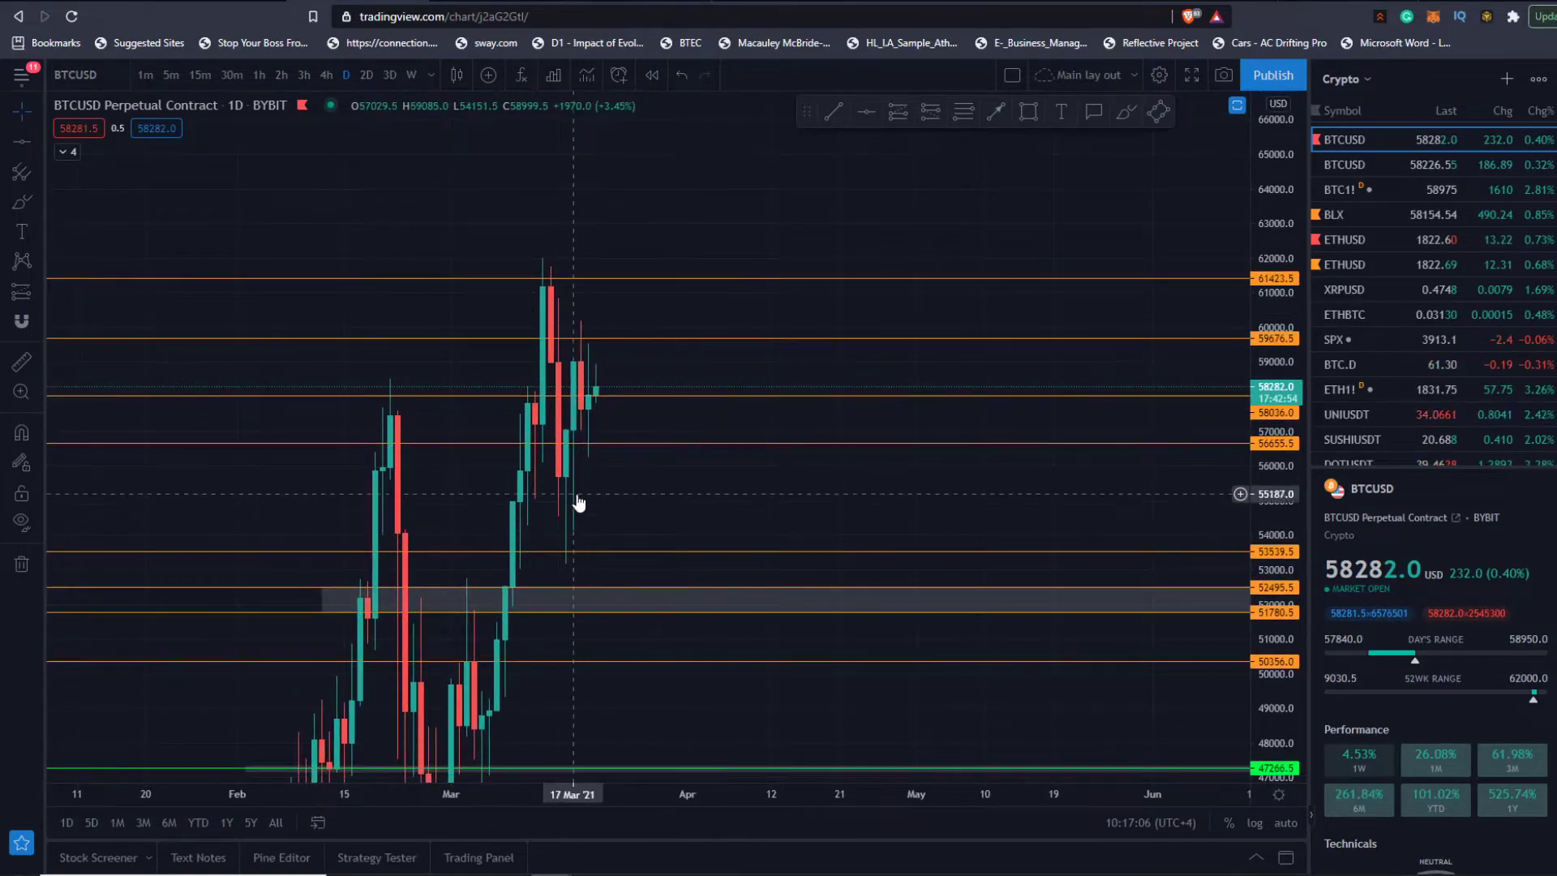
- Hide all drawings to examine the bare daily candles
click(21, 521)
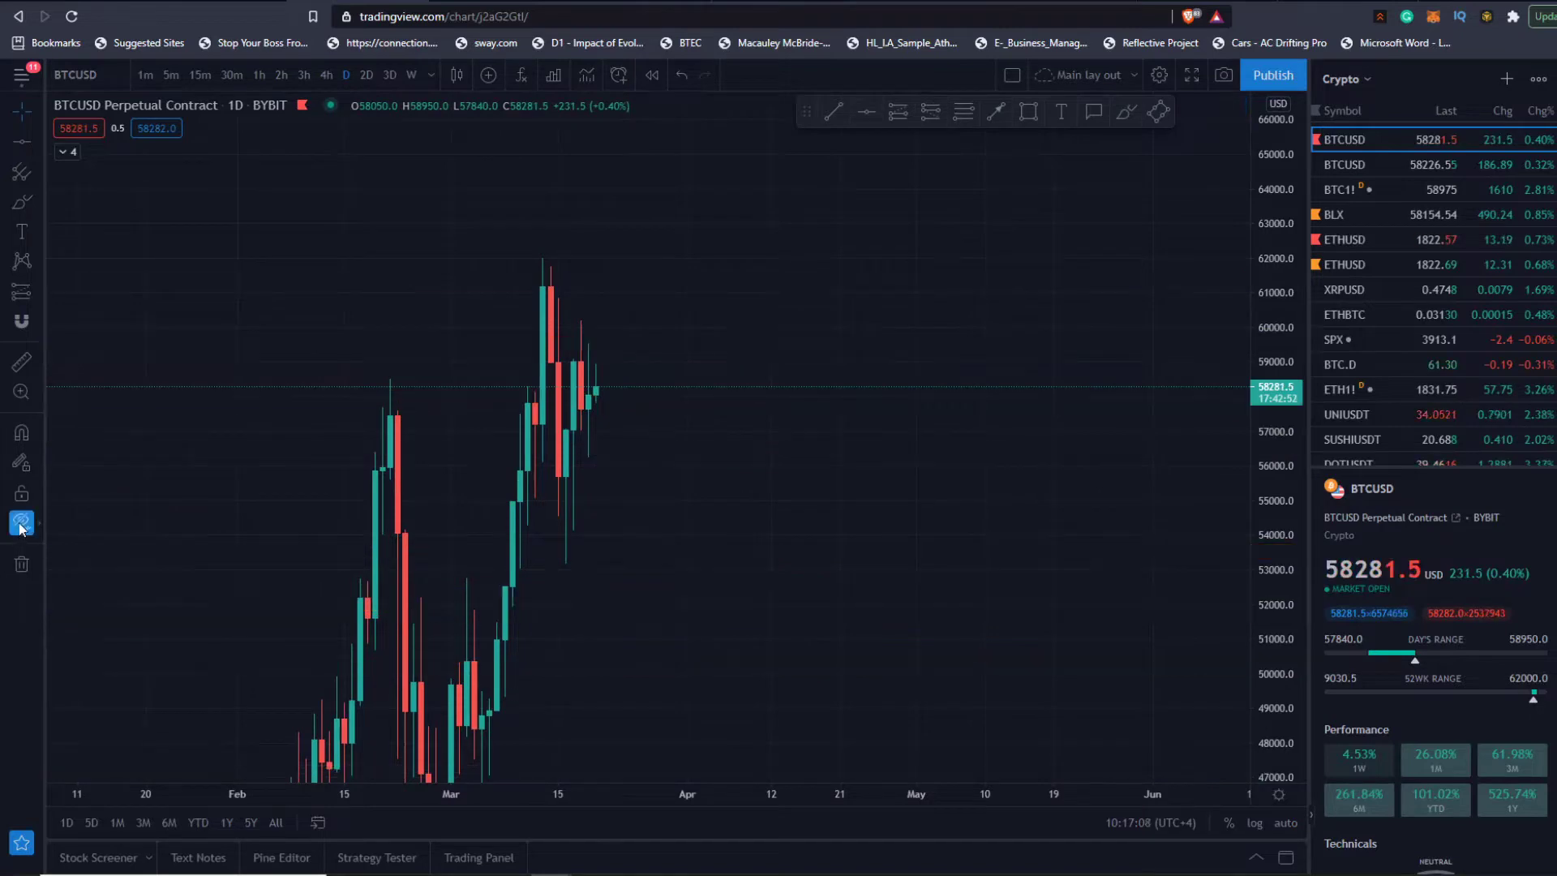
scroll(1107, 569, down, 3)
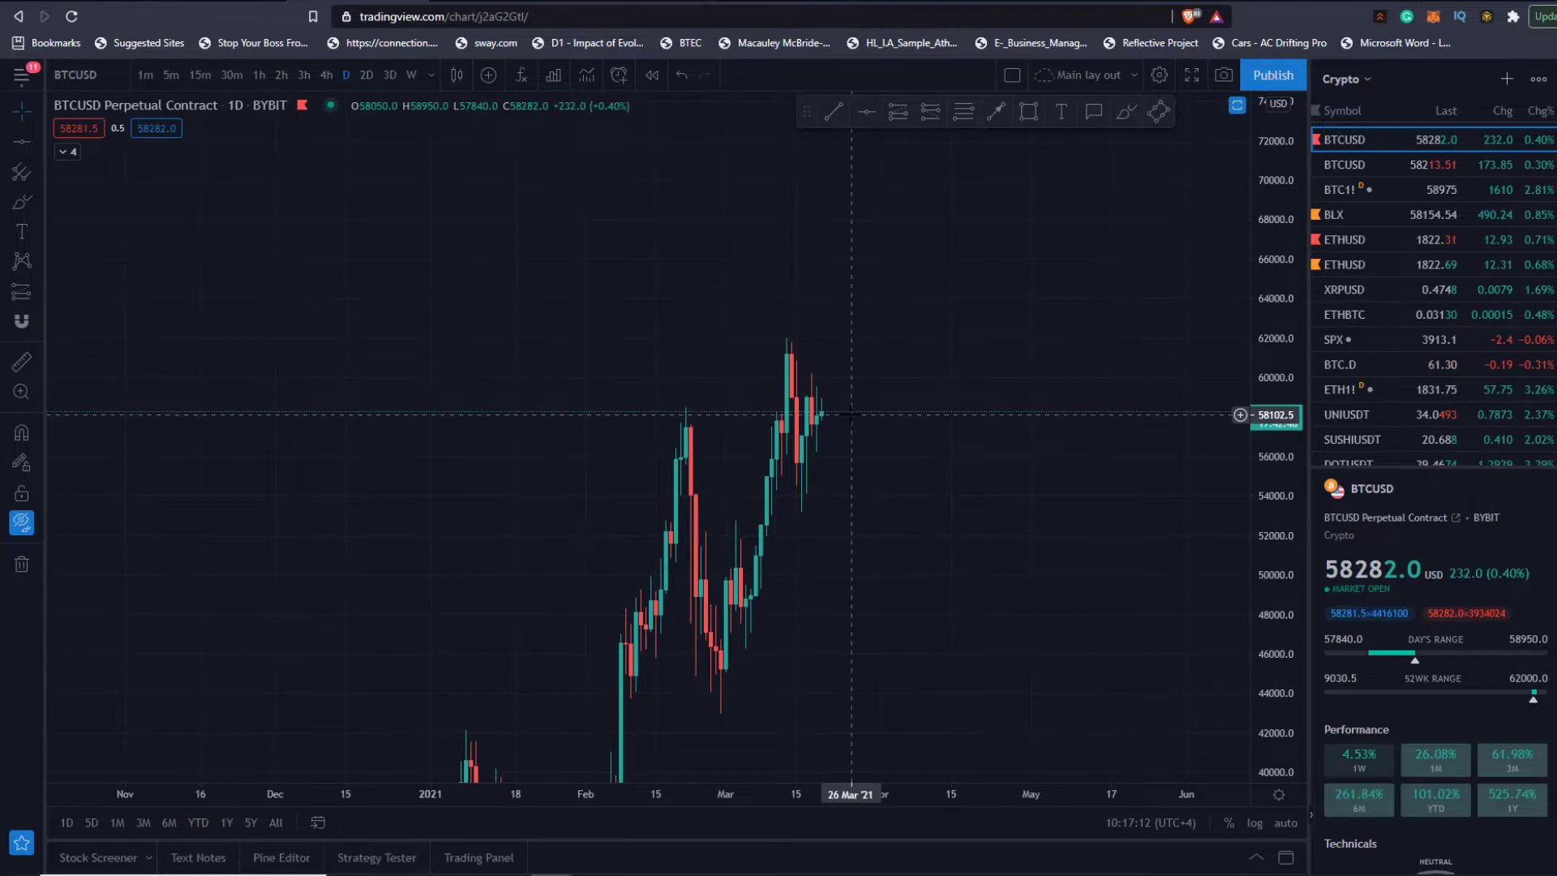
mouse_move(892, 536)
mouse_down()
mouse_move(663, 469)
mouse_move(637, 576)
mouse_move(653, 519)
mouse_up()
- Circle the late February to early March lows with a green brush stroke, and undo it
click(29, 200)
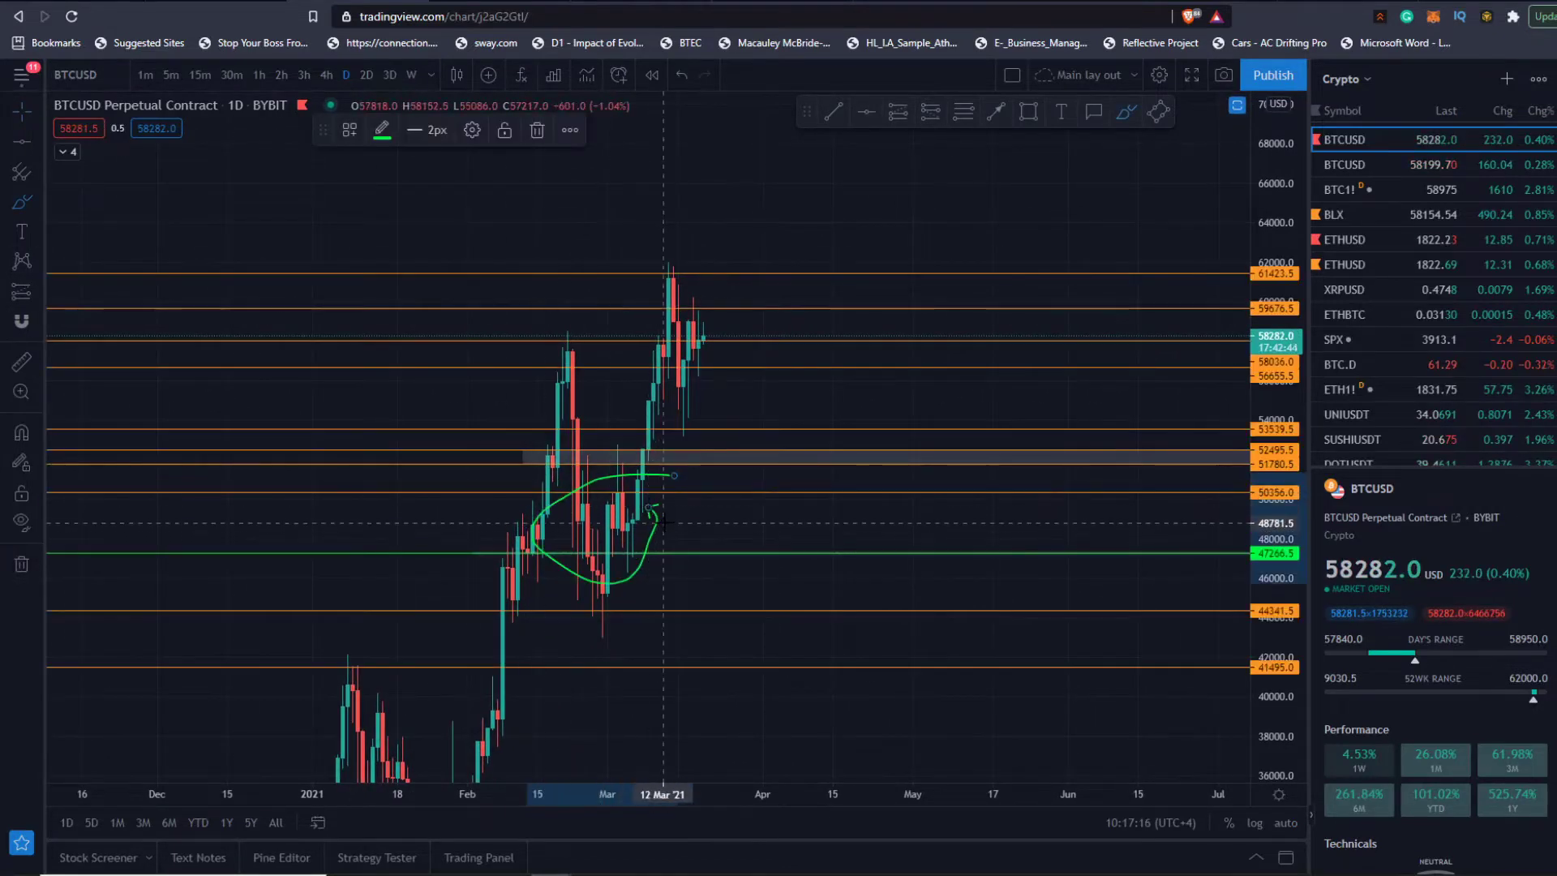
key(ctrl+z)
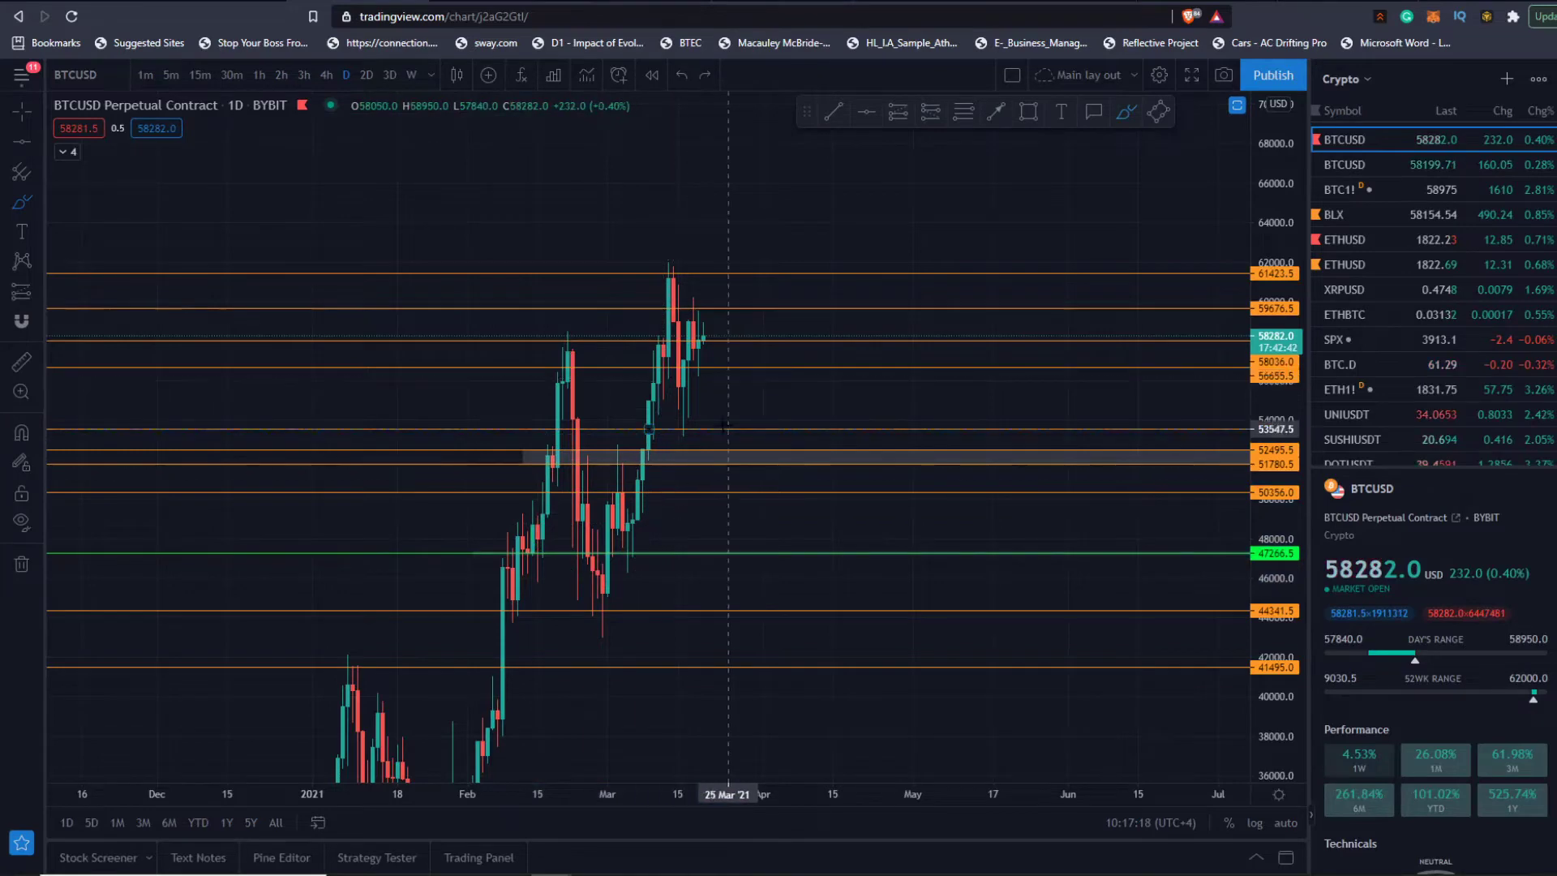
- Undo the stray brush mark and examine the oscillator on the 2-day and weekly timeframes
click(367, 75)
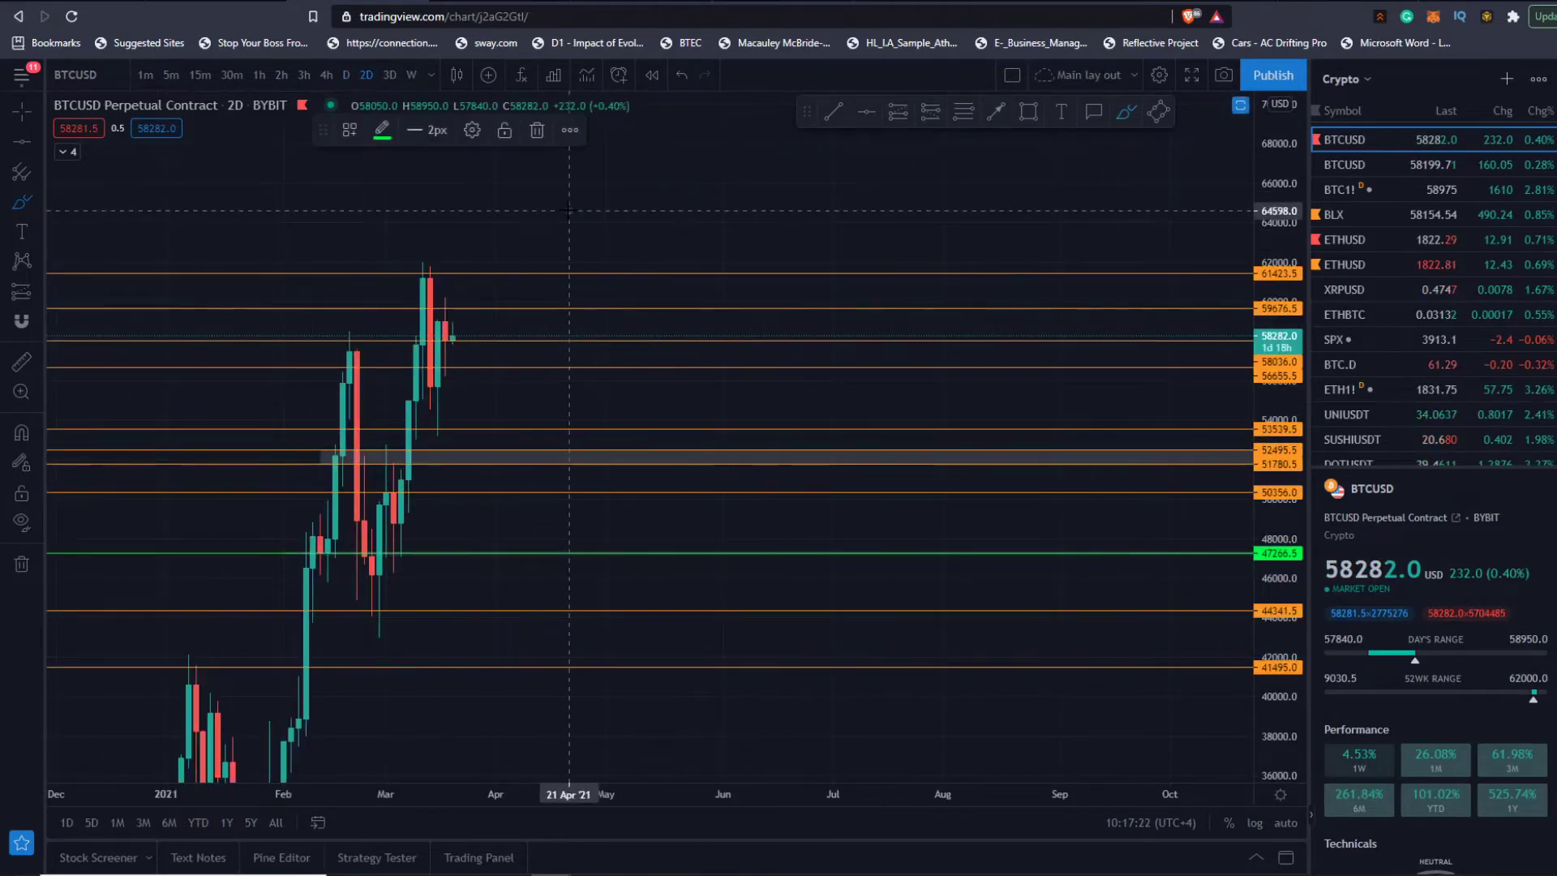
key(ctrl+z)
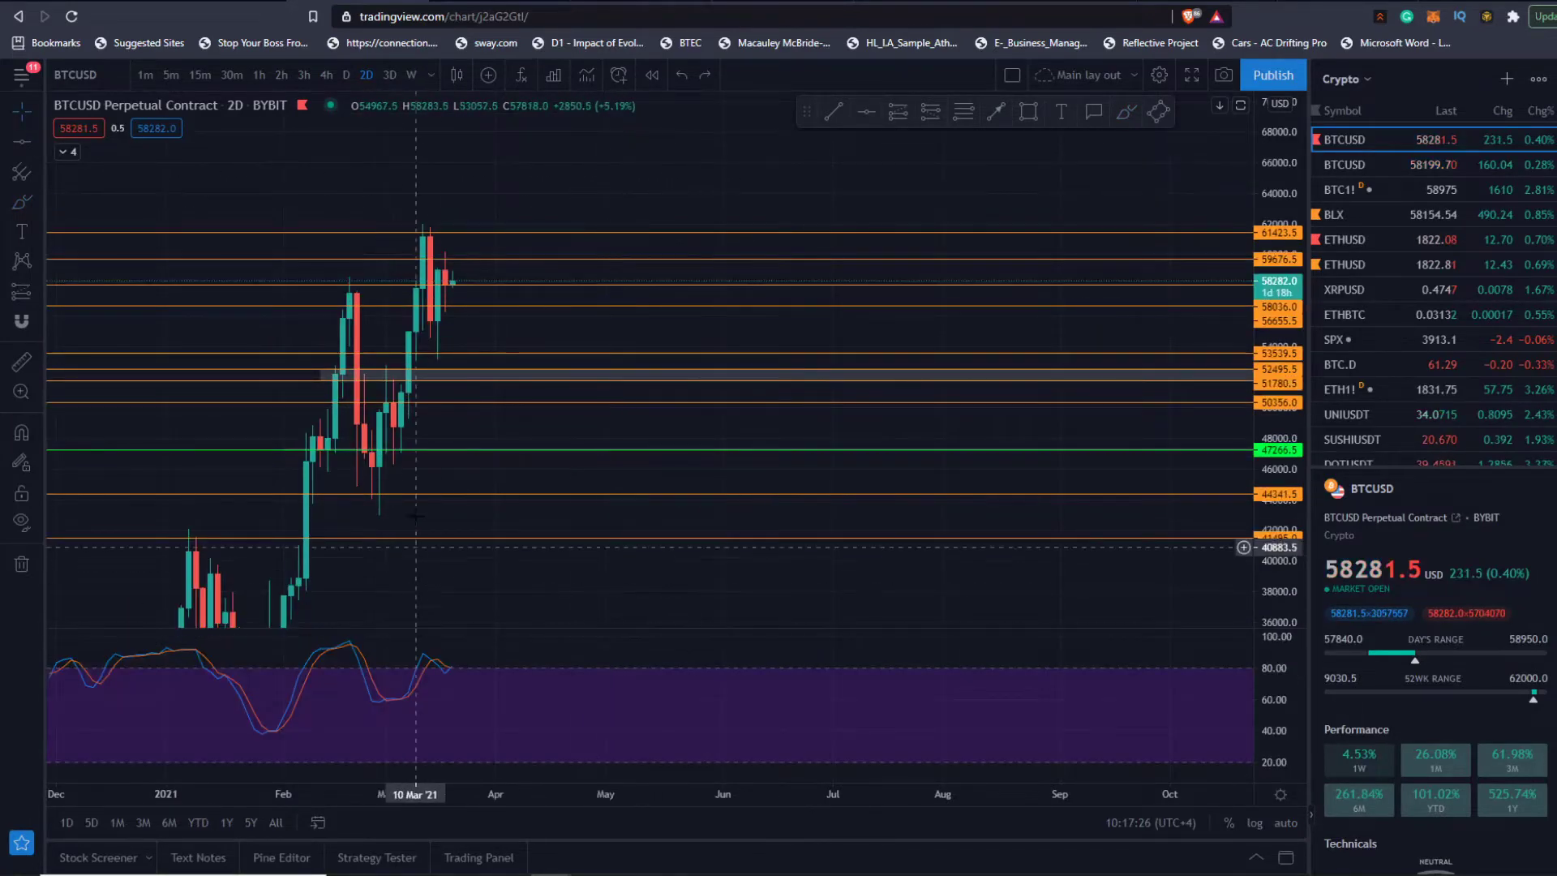
click(412, 74)
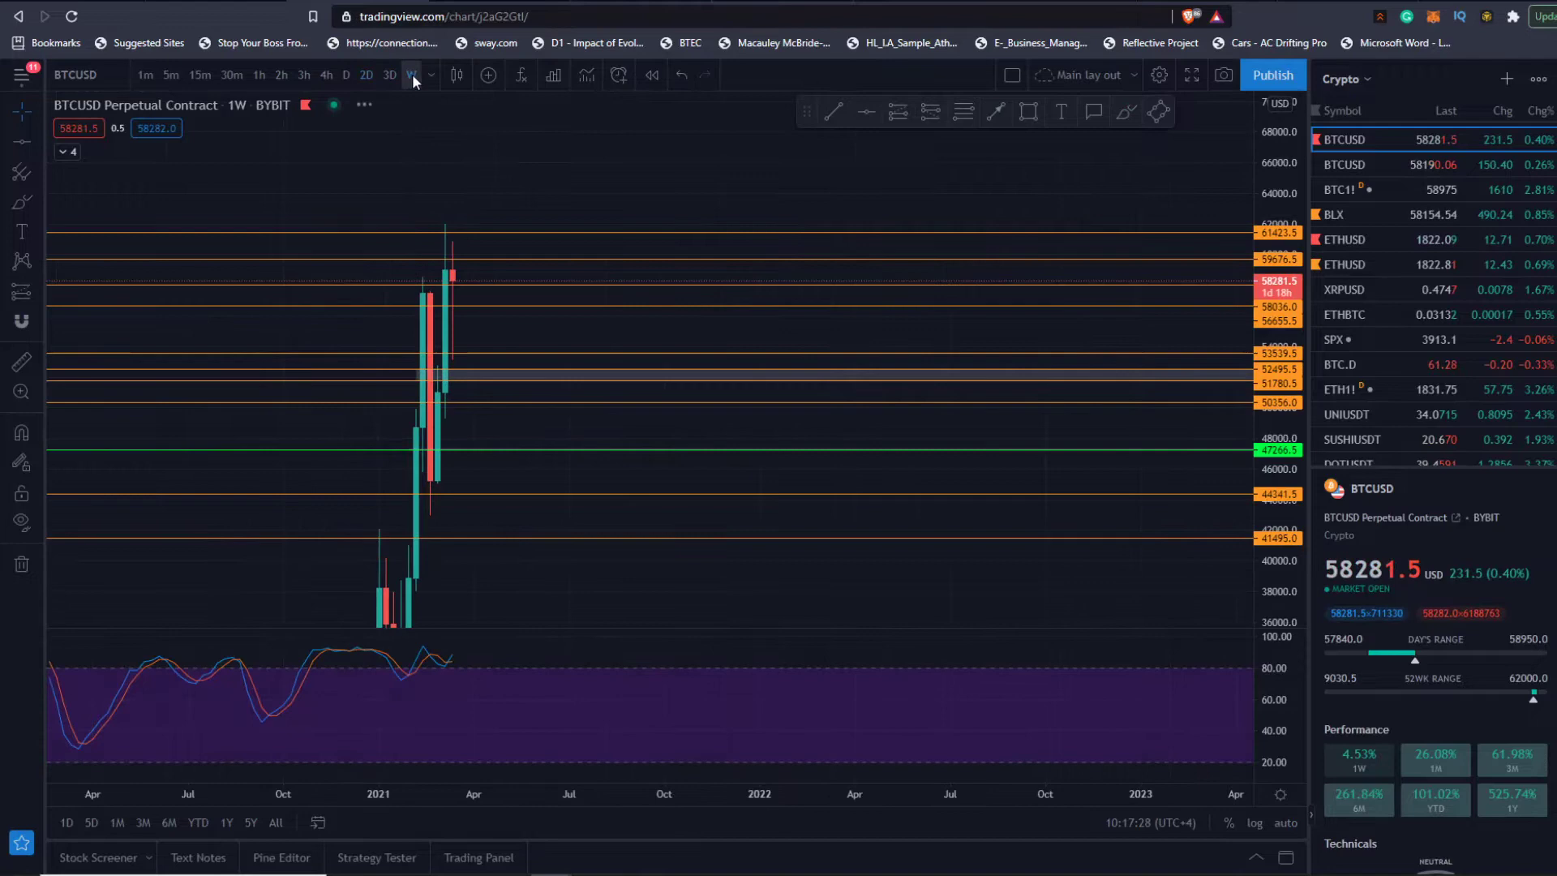
scroll(552, 295, down, 2)
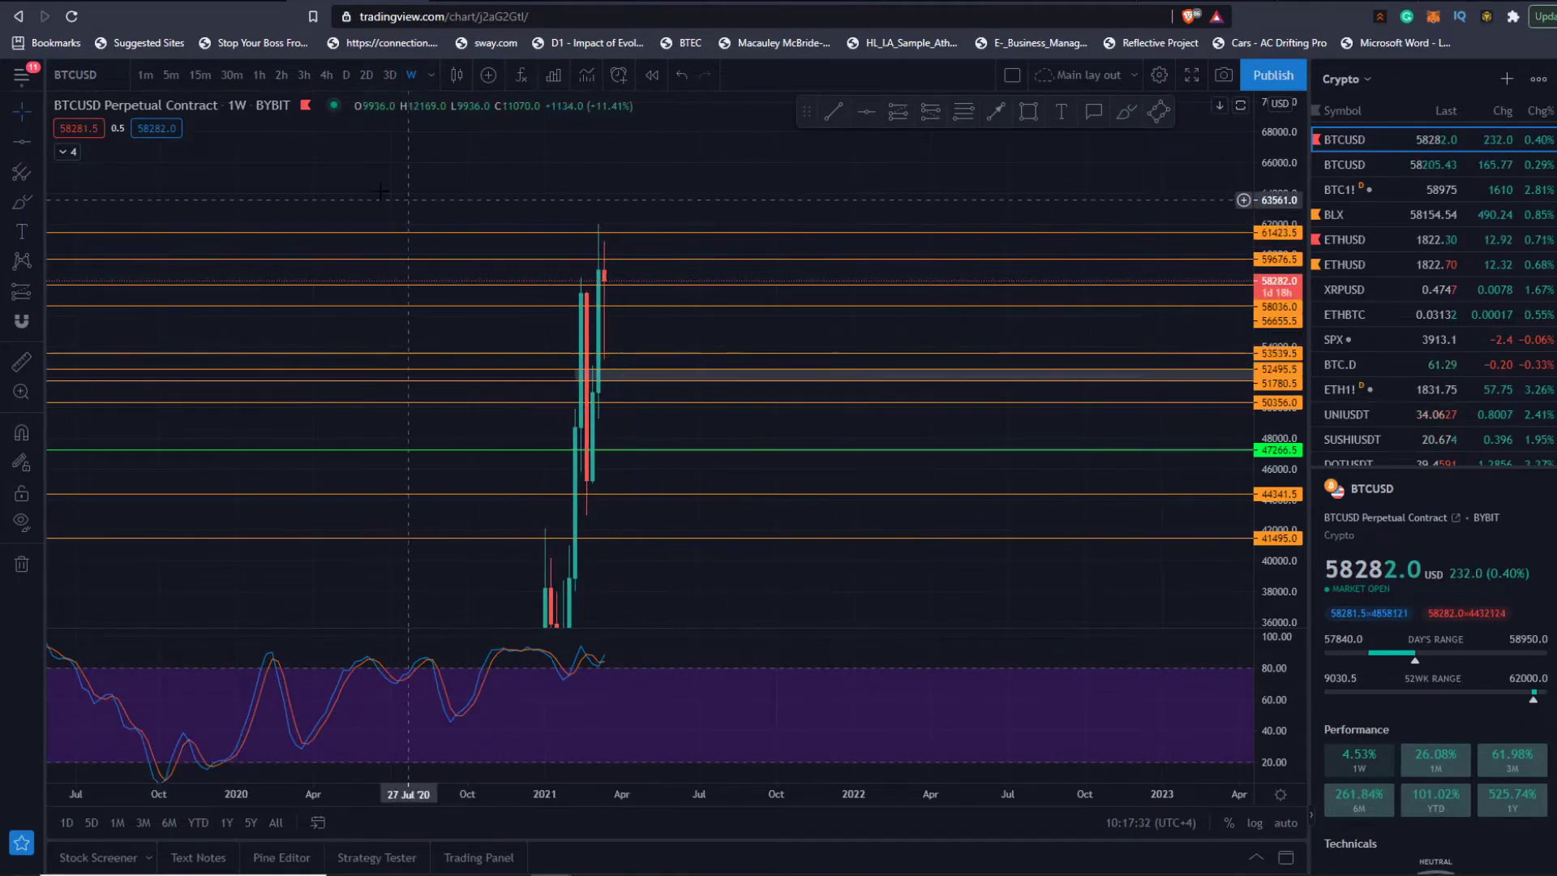
- Return the chart to the daily timeframe and maximize the price pane around the March candles and levels
click(347, 75)
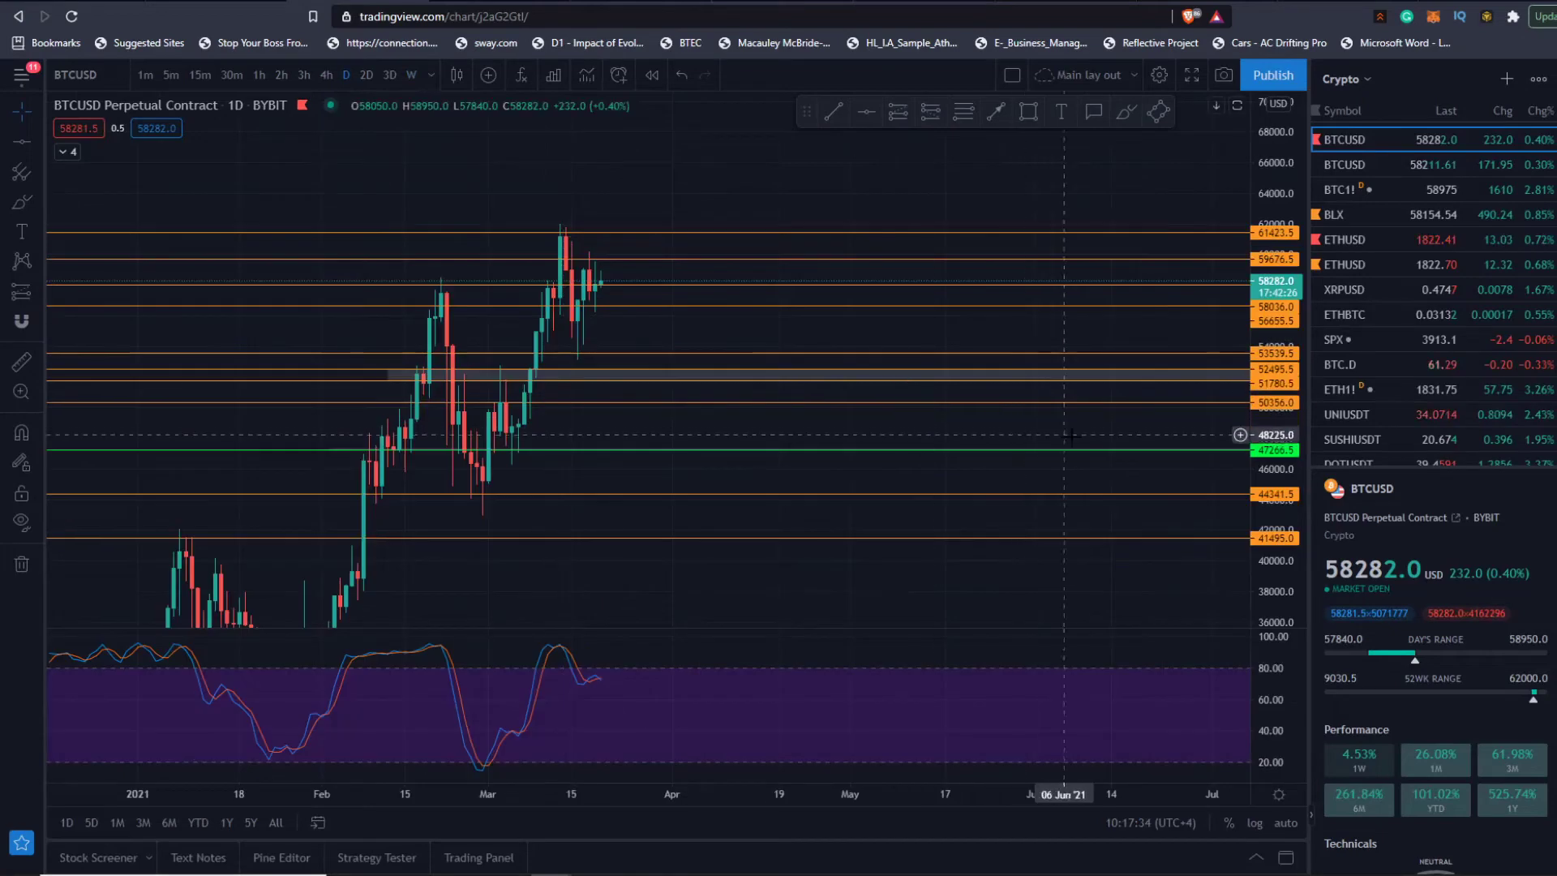
drag(1275, 551, 1270, 122)
drag(816, 238, 876, 583)
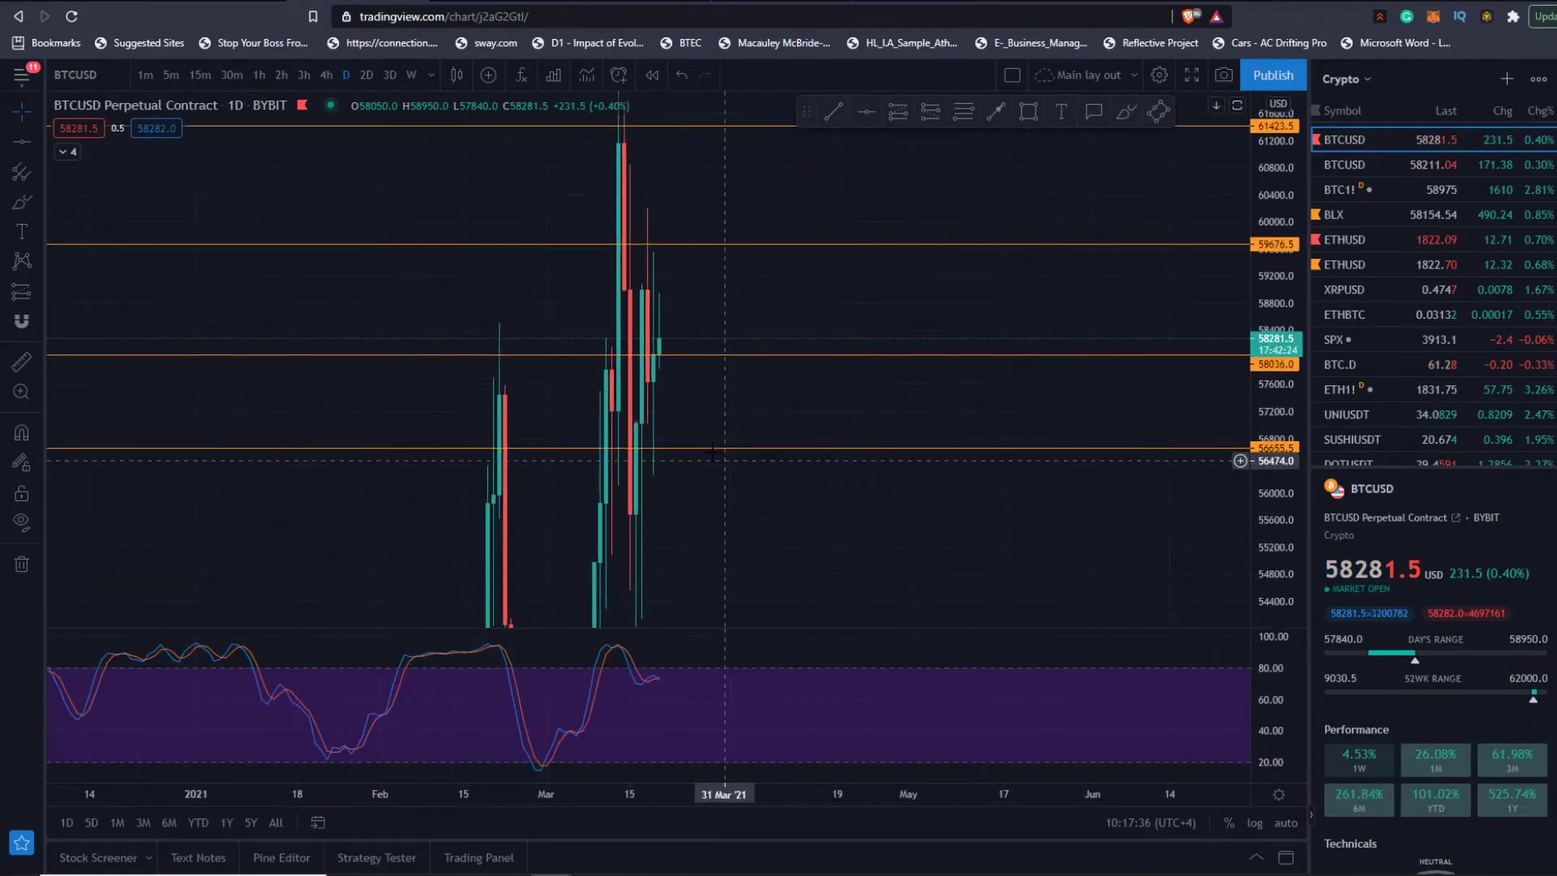
scroll(567, 414, up, 3)
double_click(558, 422)
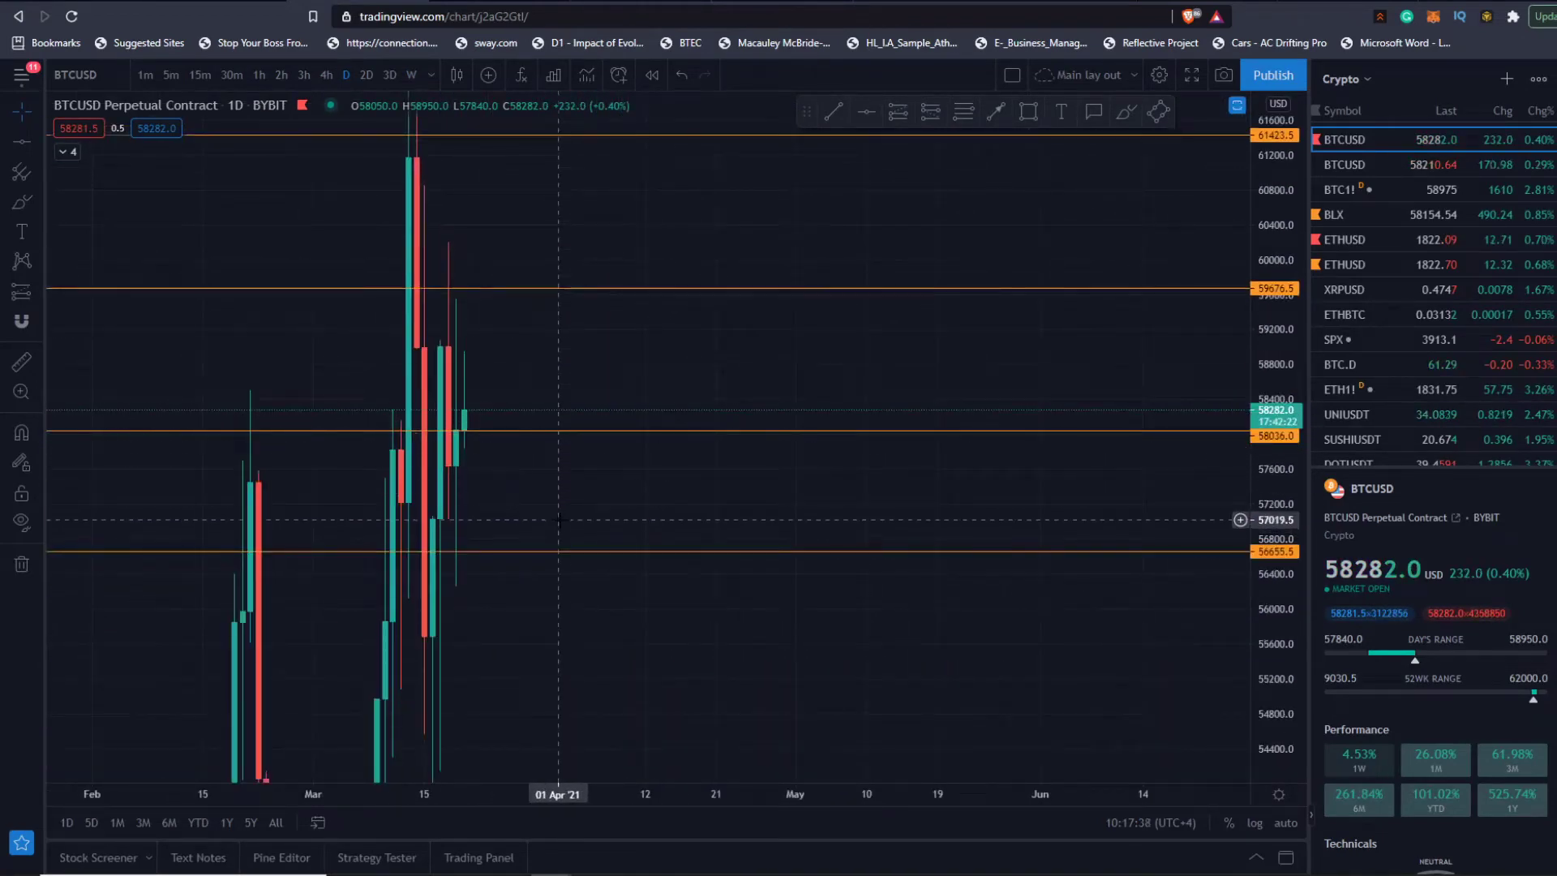
drag(556, 373, 730, 316)
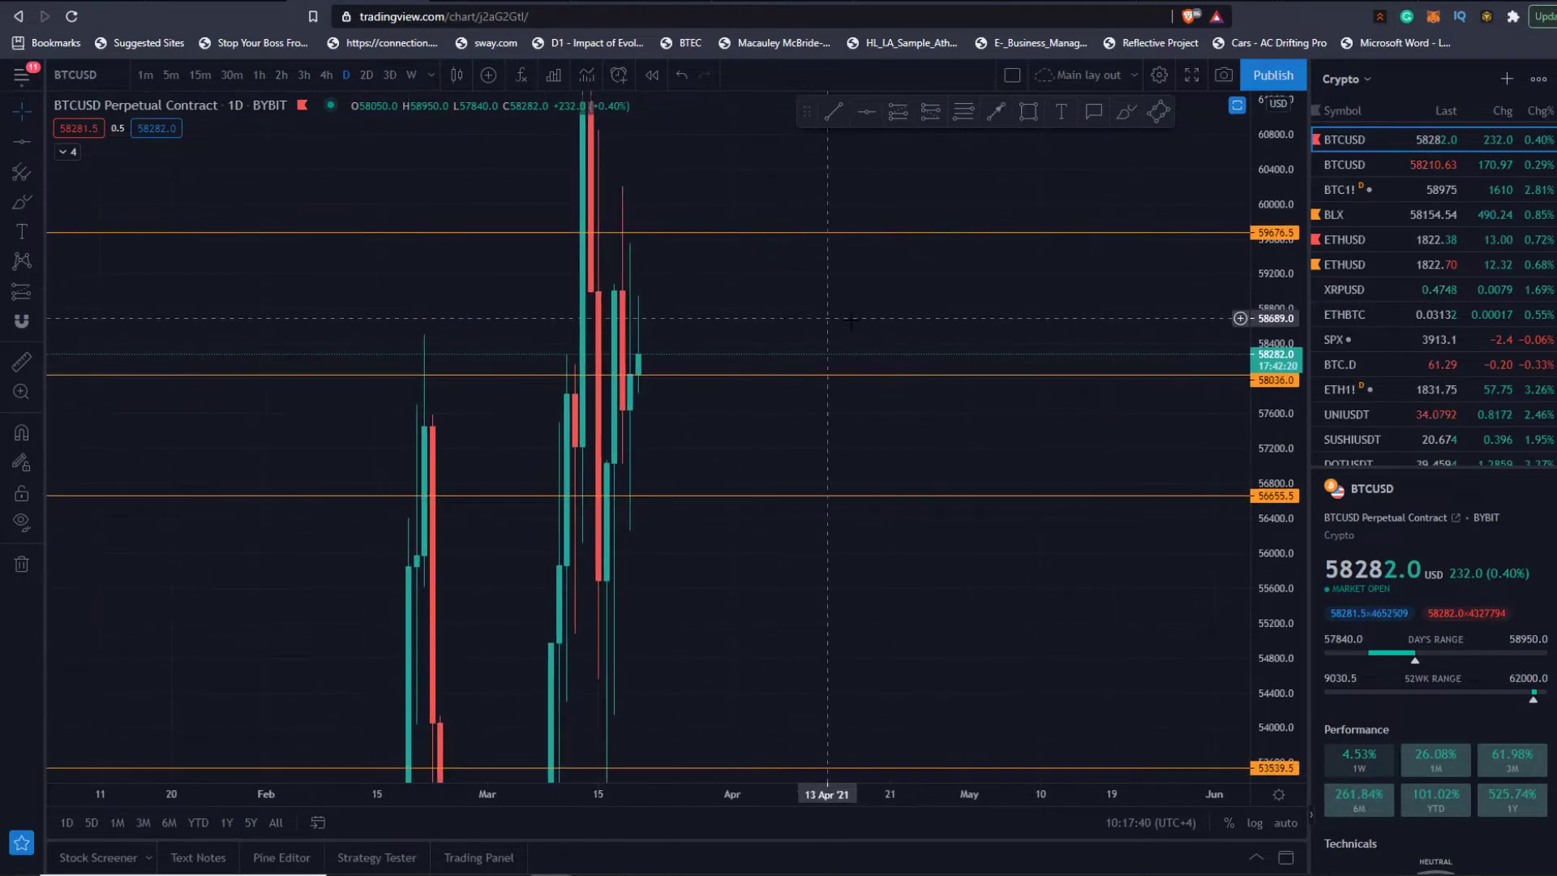
drag(1268, 261, 1261, 532)
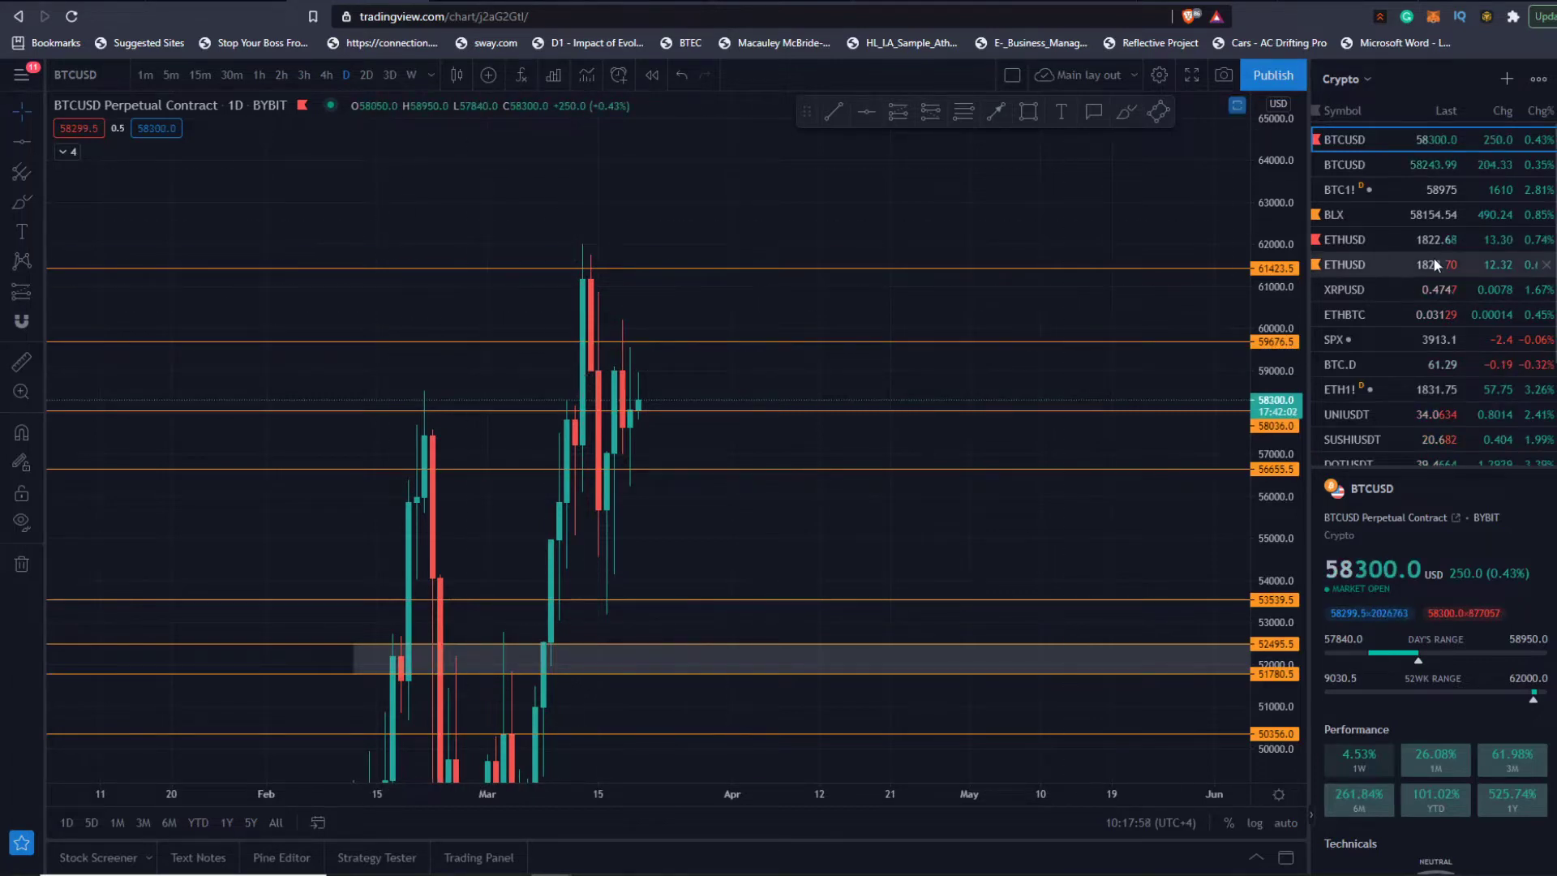
- Open the Bitcoin CME Futures (BTC1!) chart and examine its recent daily candles
click(1379, 189)
scroll(993, 405, down, 3)
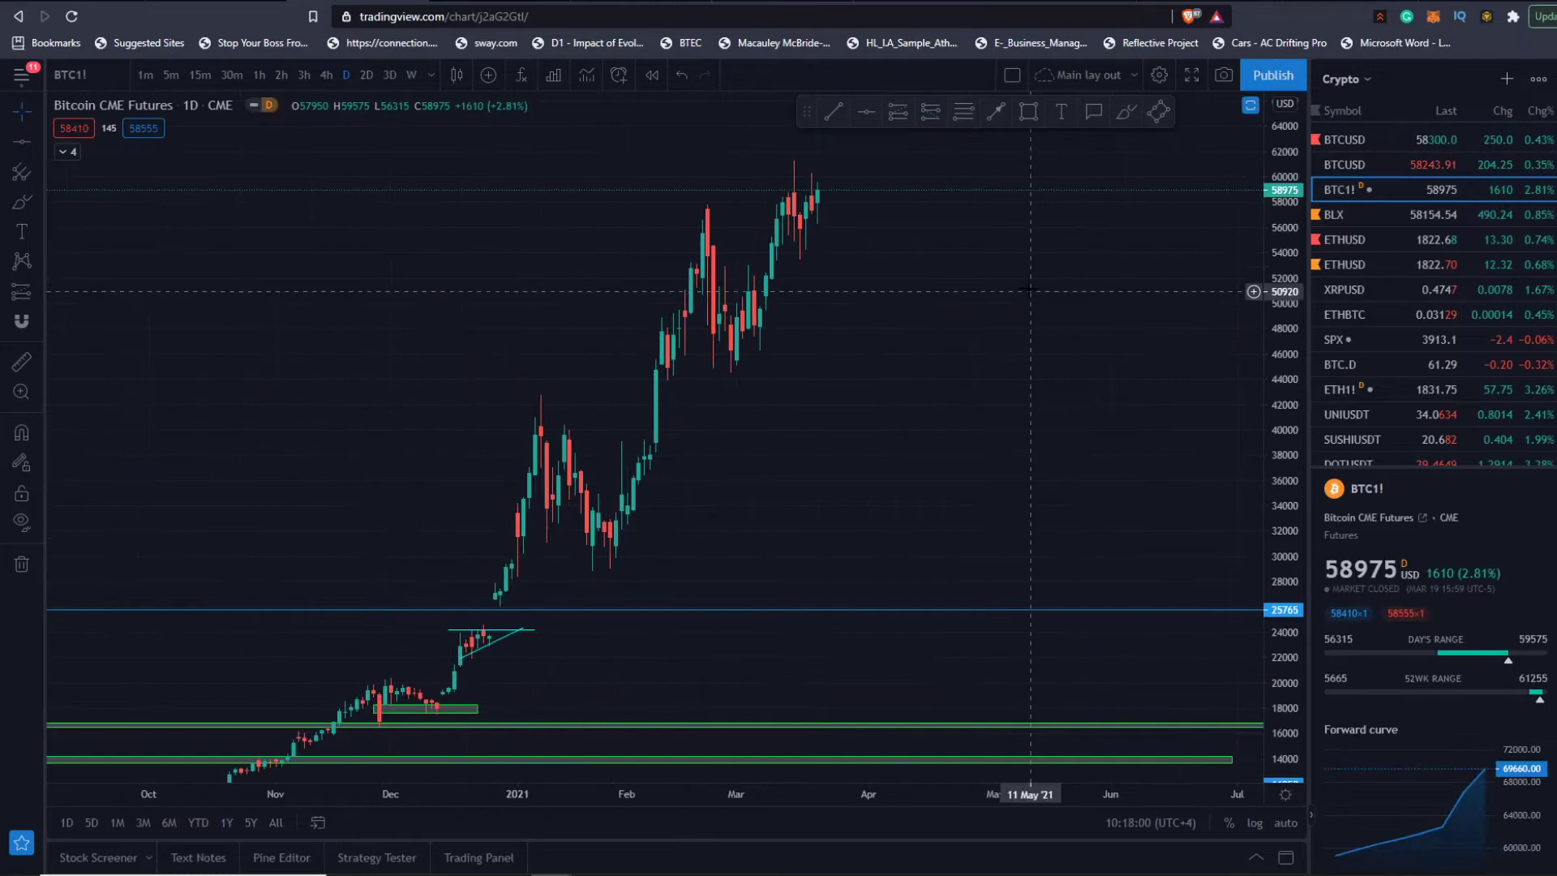
drag(993, 406, 1012, 441)
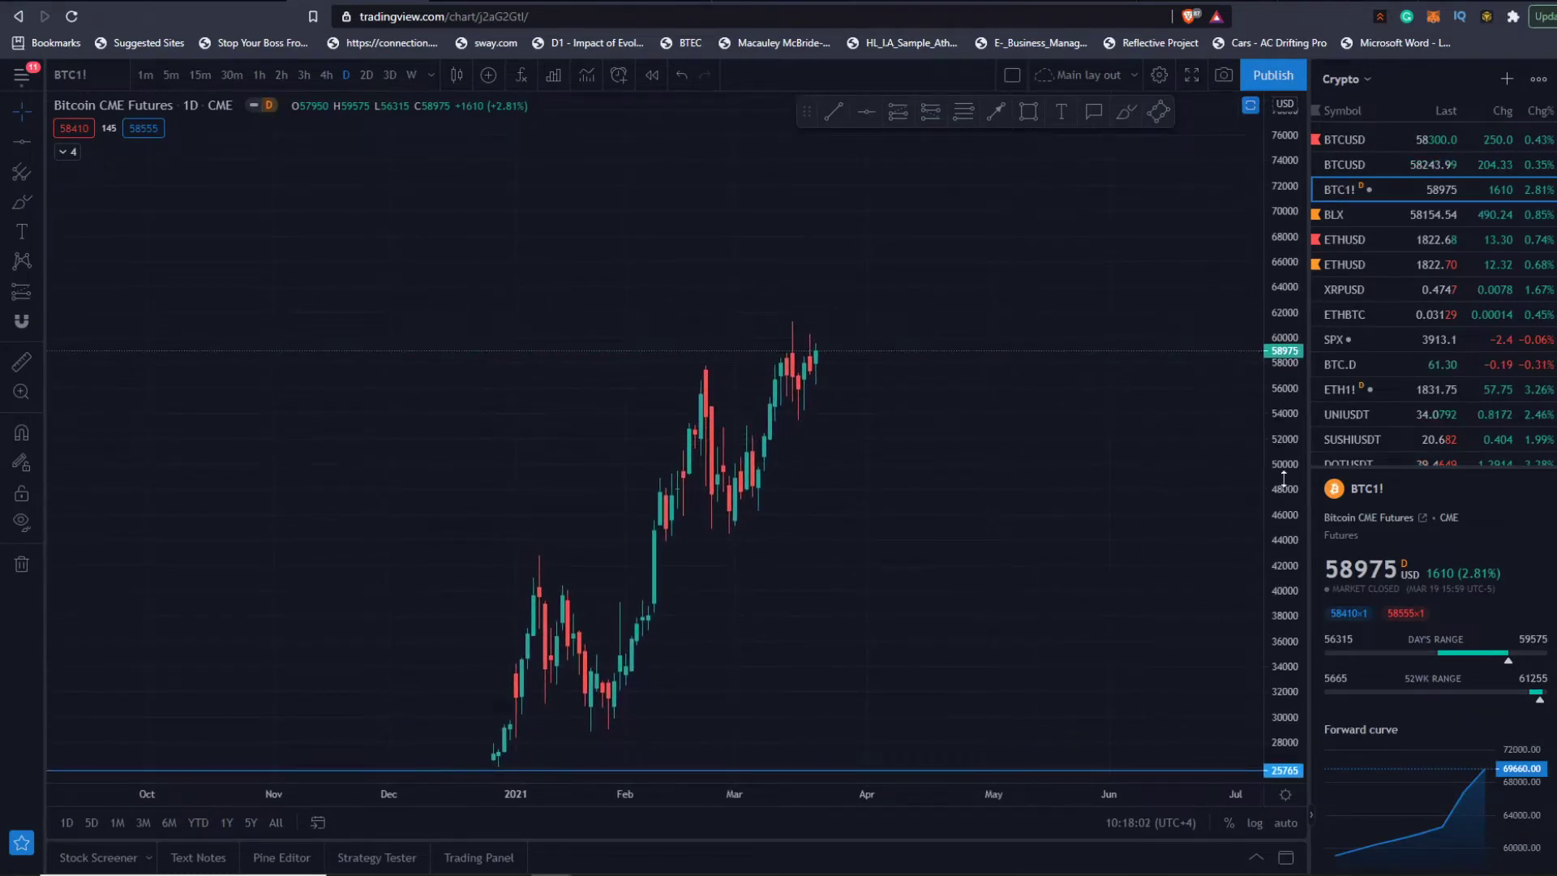
drag(1283, 476, 1283, 300)
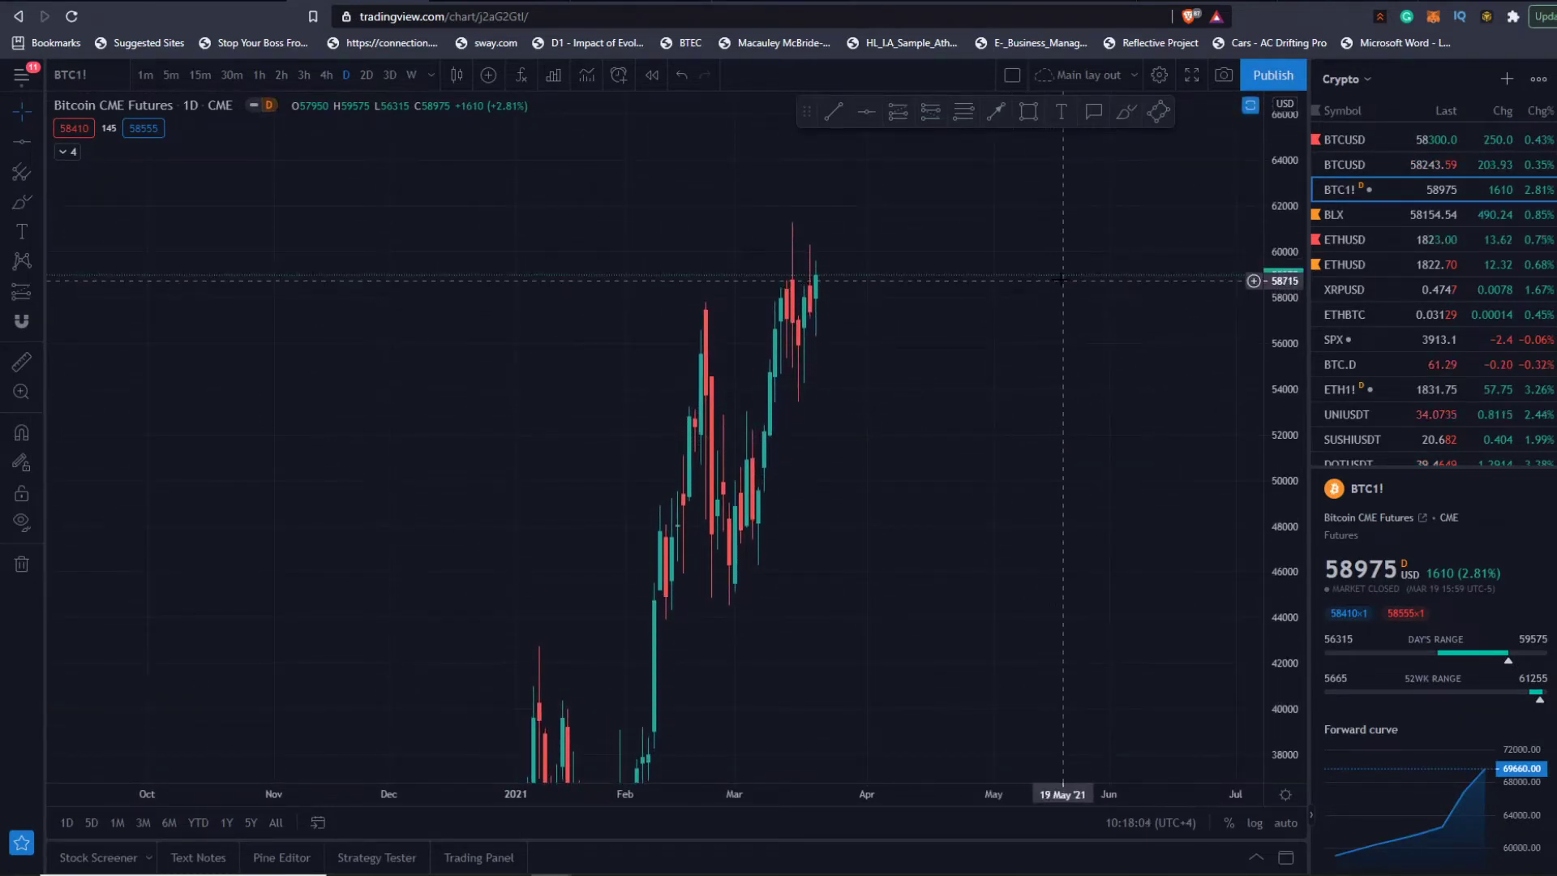
drag(1081, 346, 1078, 441)
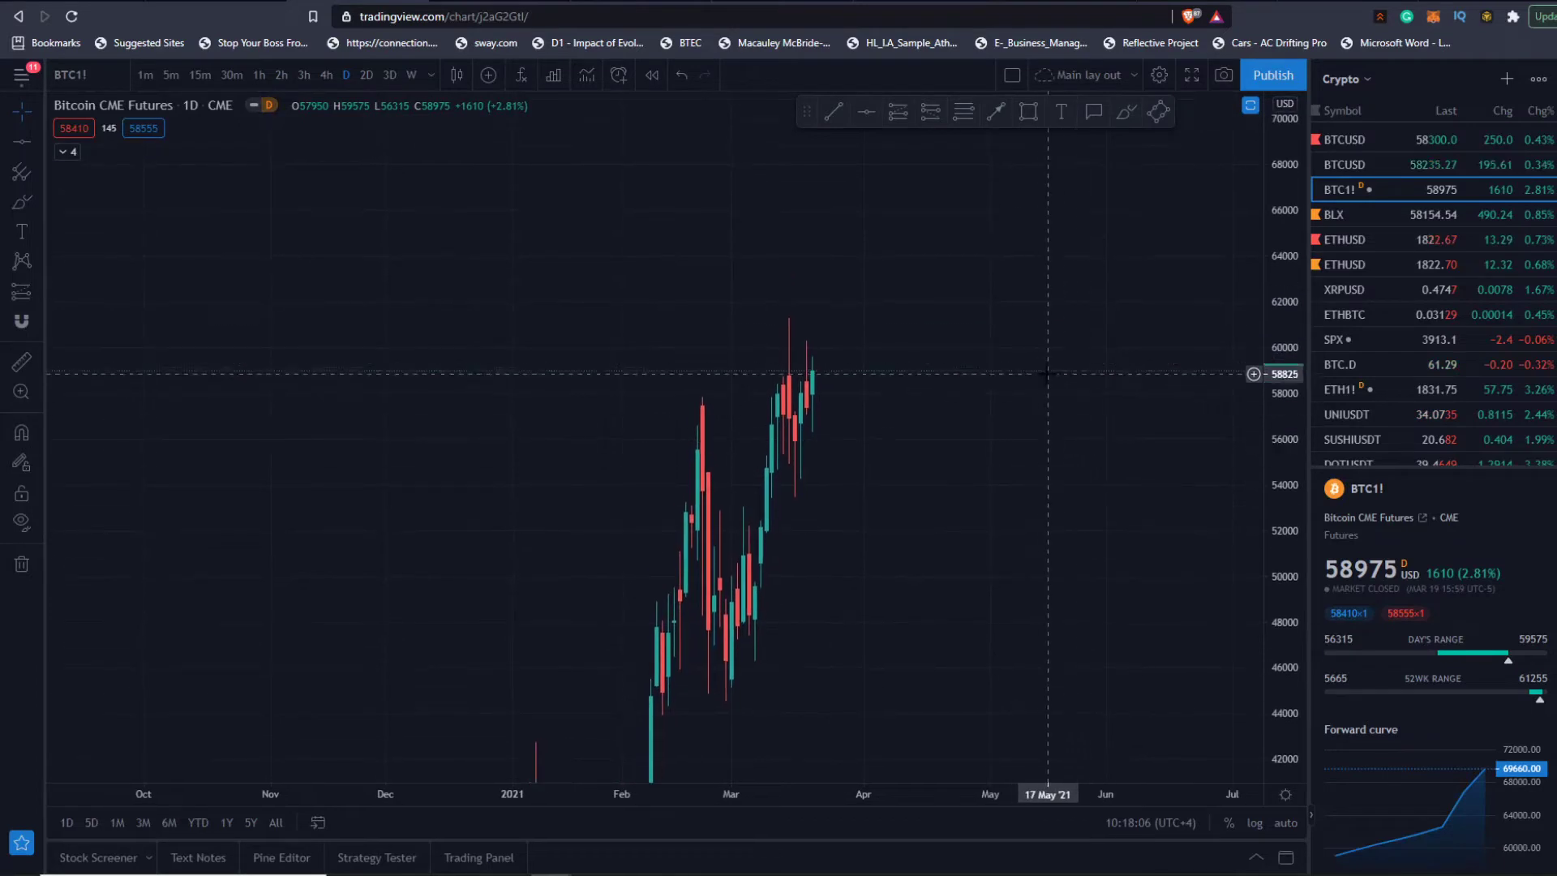
- Switch the Bitcoin CME Futures chart to the weekly timeframe and examine the latest weekly candles
click(411, 76)
scroll(685, 399, up, 2)
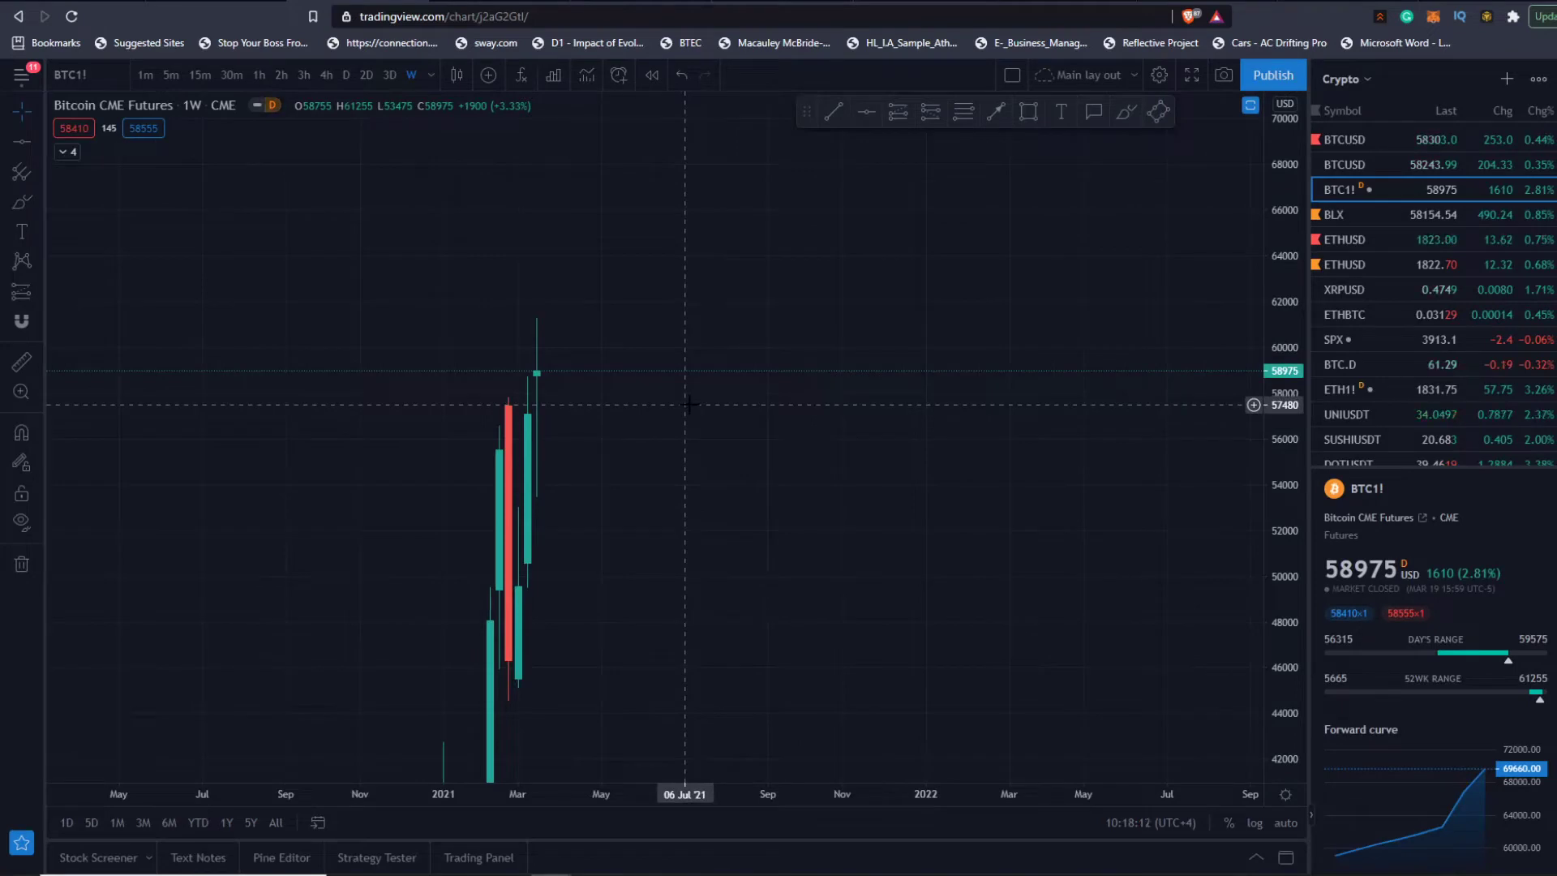
scroll(685, 404, down, 5)
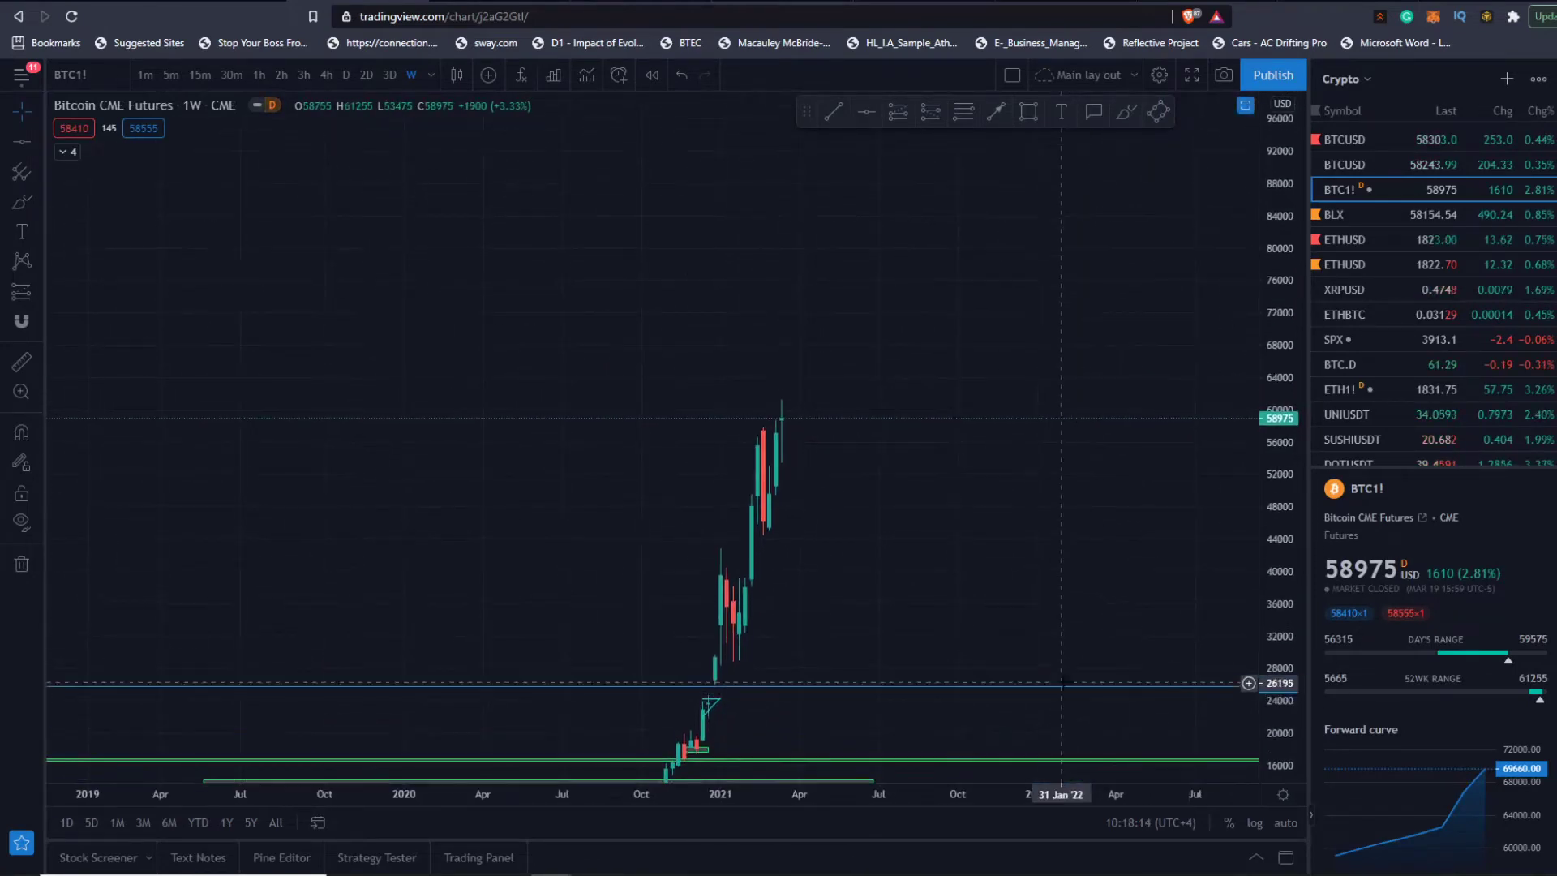
scroll(908, 632, up, 1)
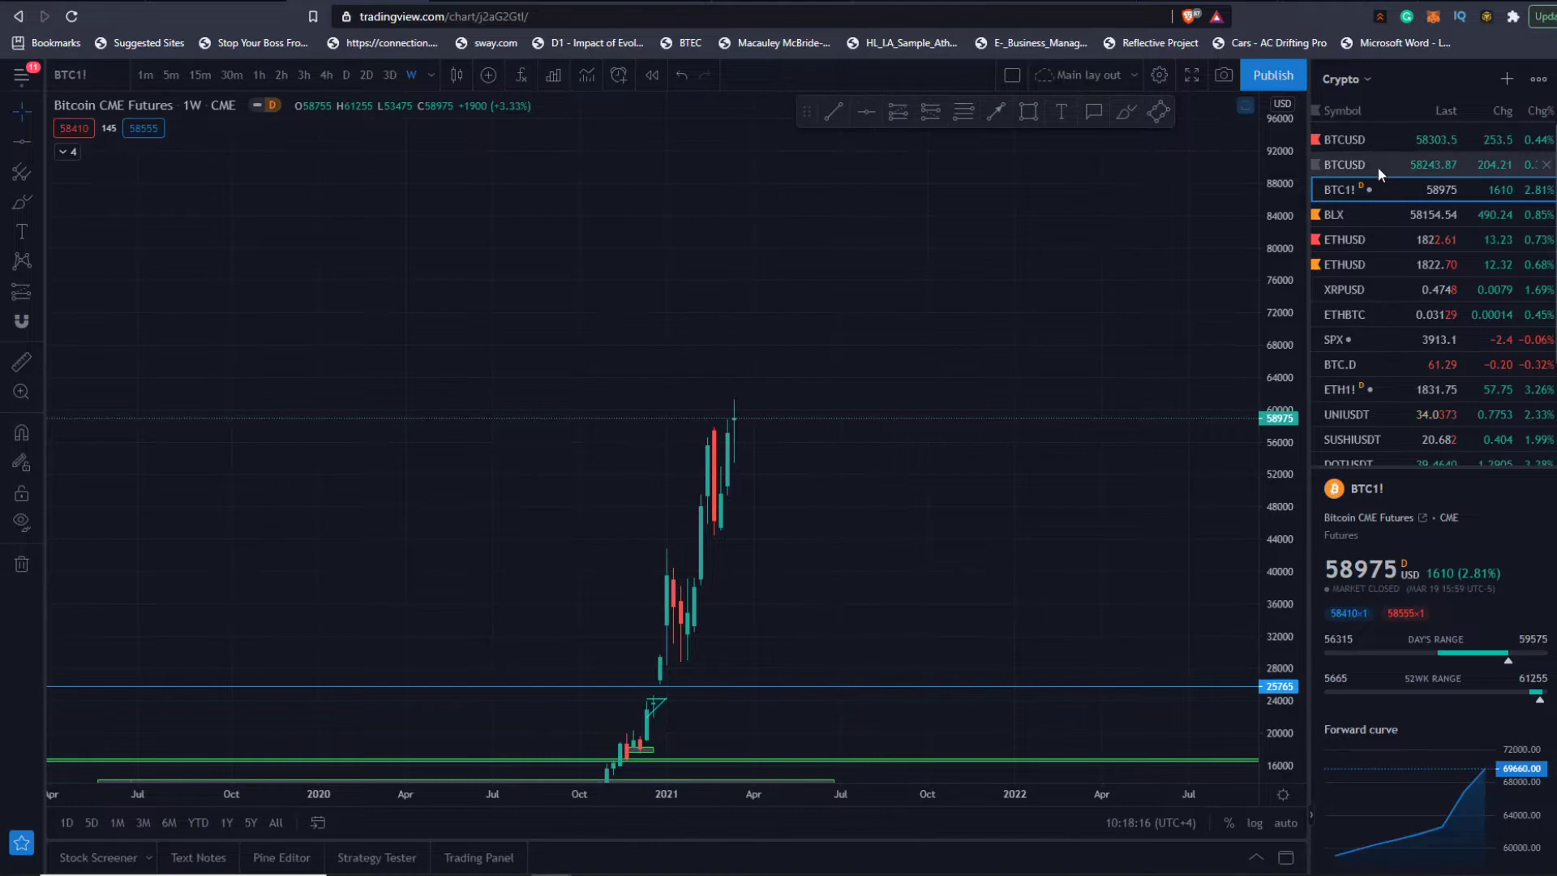
- Reopen the BYBIT BTCUSD perpetual chart on the 1-hour timeframe and examine the March swings between the 56655.5 and 59676.5 levels
click(1371, 140)
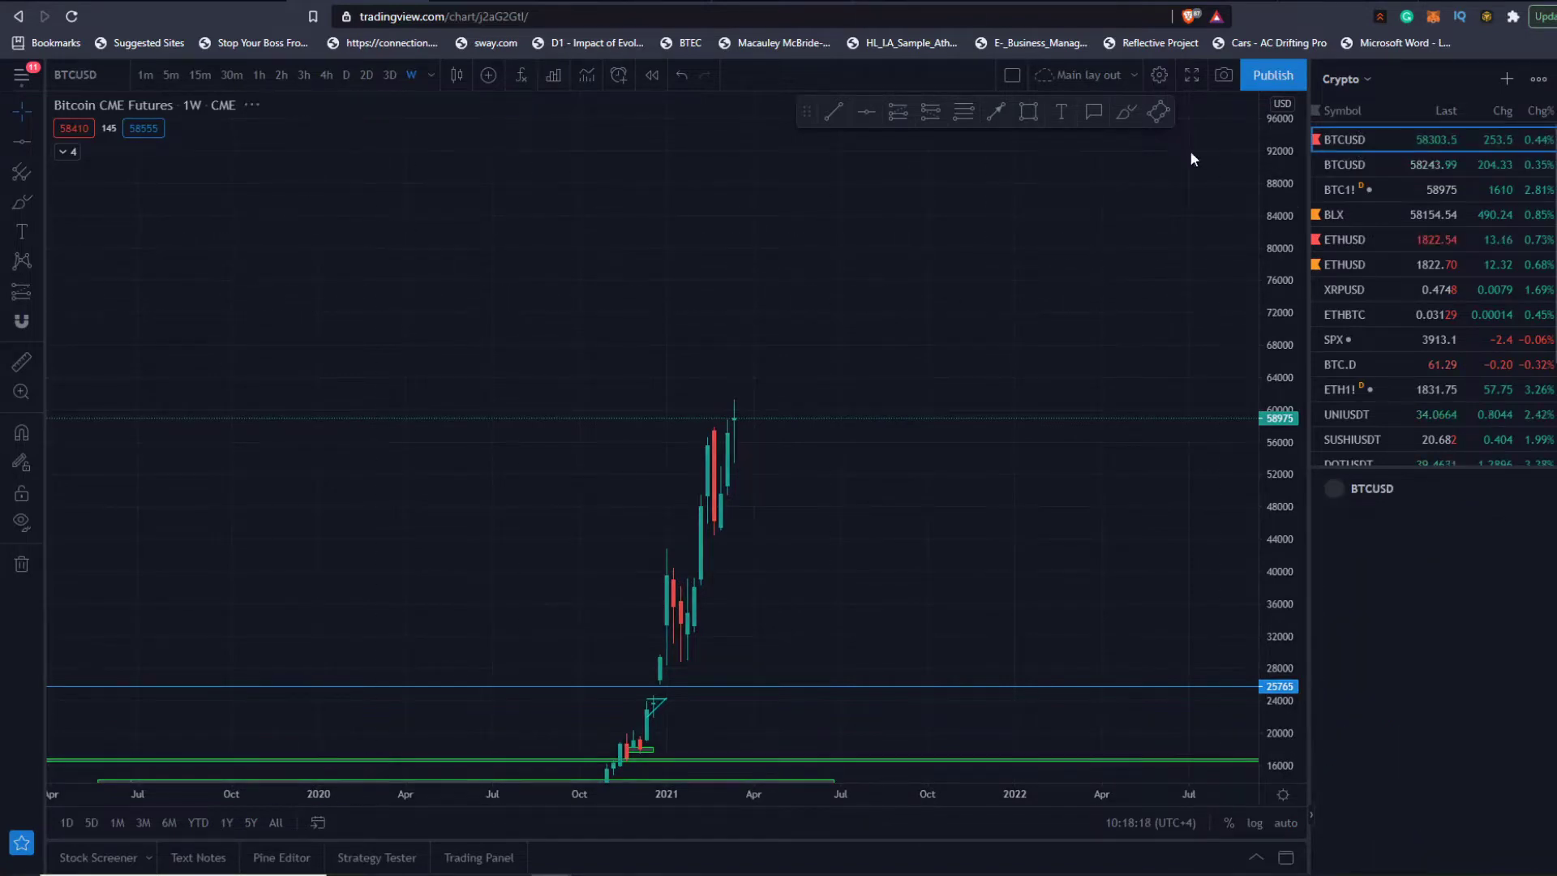
click(259, 74)
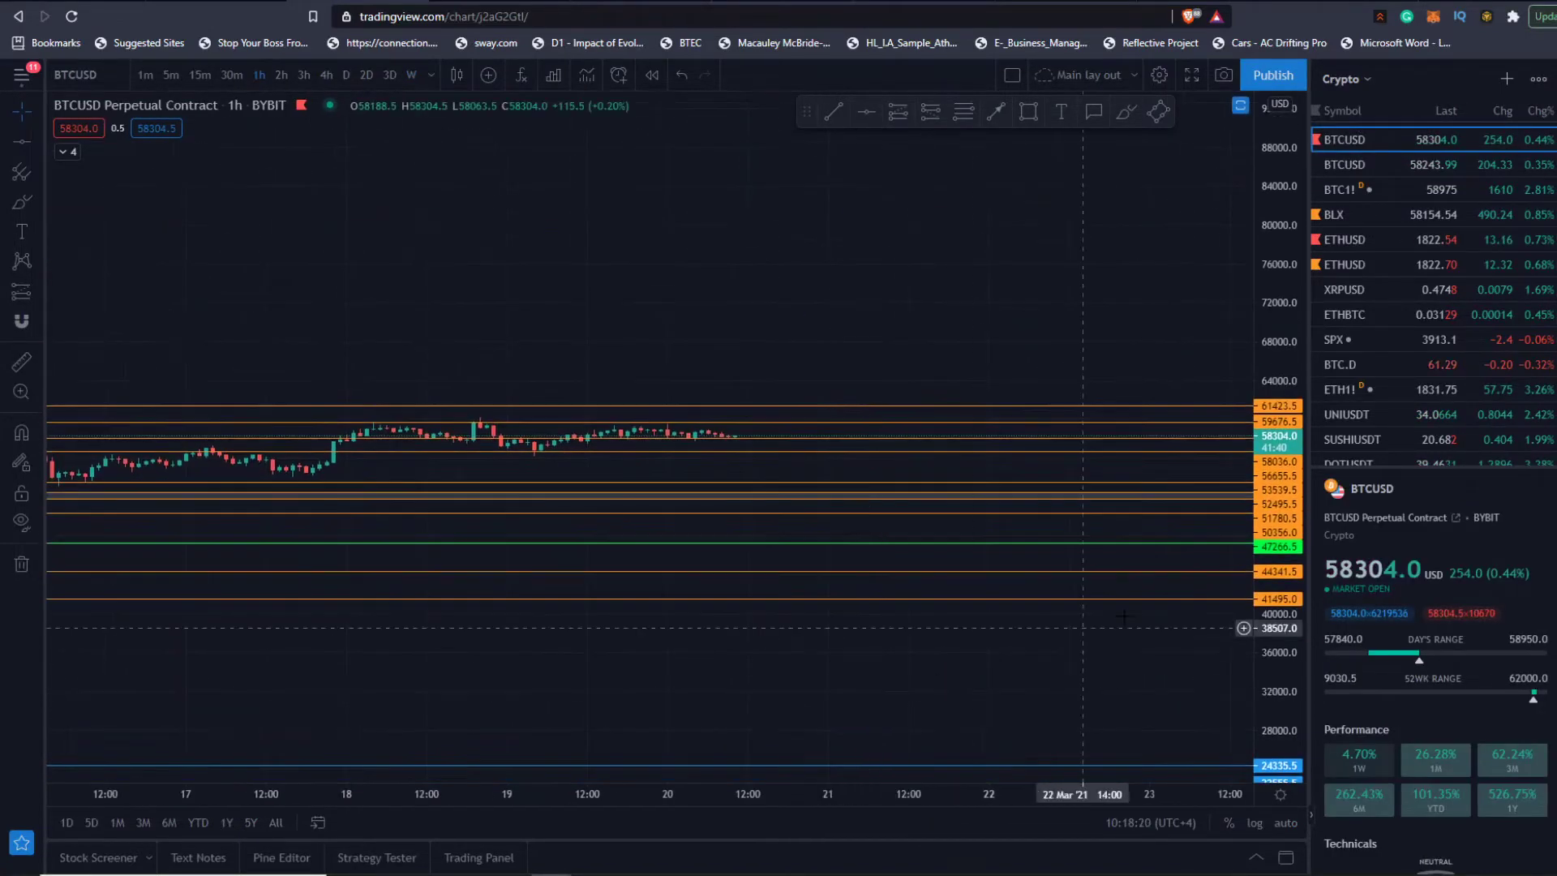
scroll(1123, 616, down, 3)
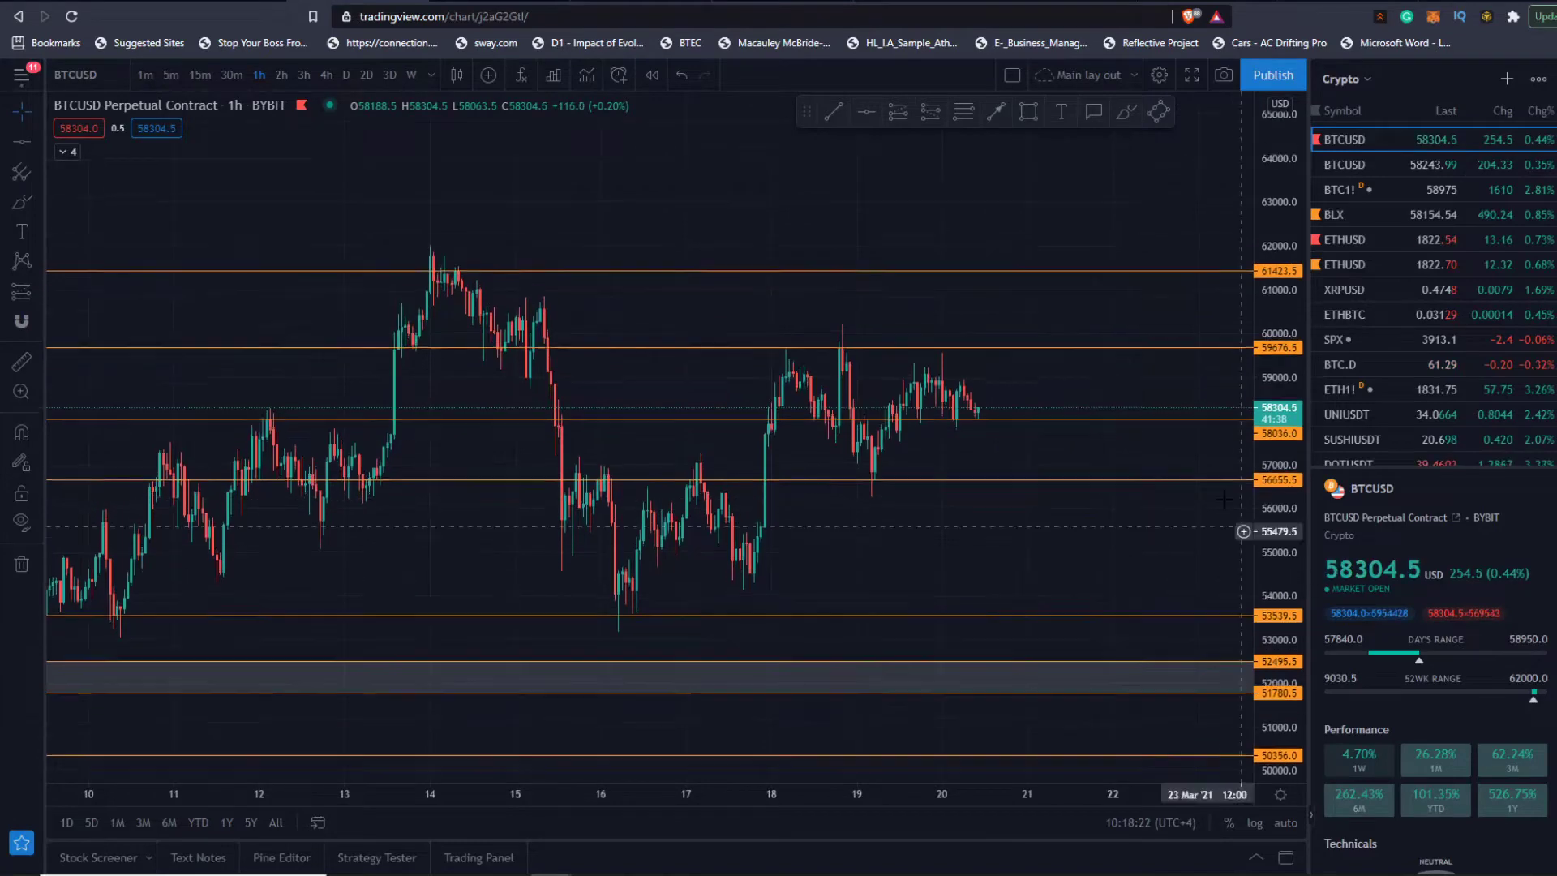
drag(1275, 560, 1276, 300)
scroll(1014, 341, up, 2)
drag(991, 331, 931, 421)
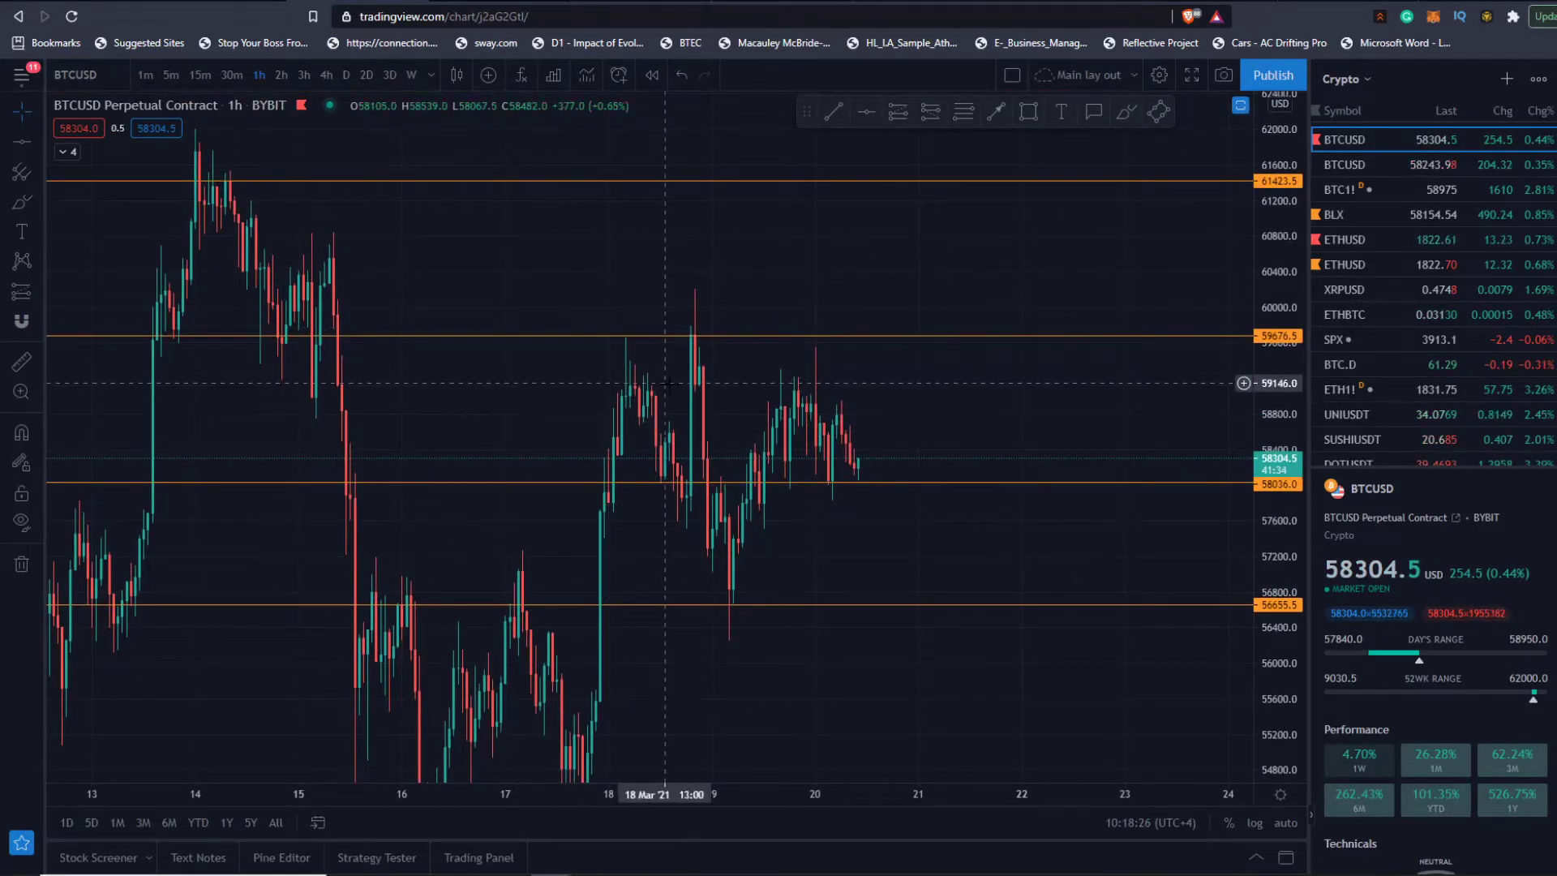
drag(1030, 406, 956, 346)
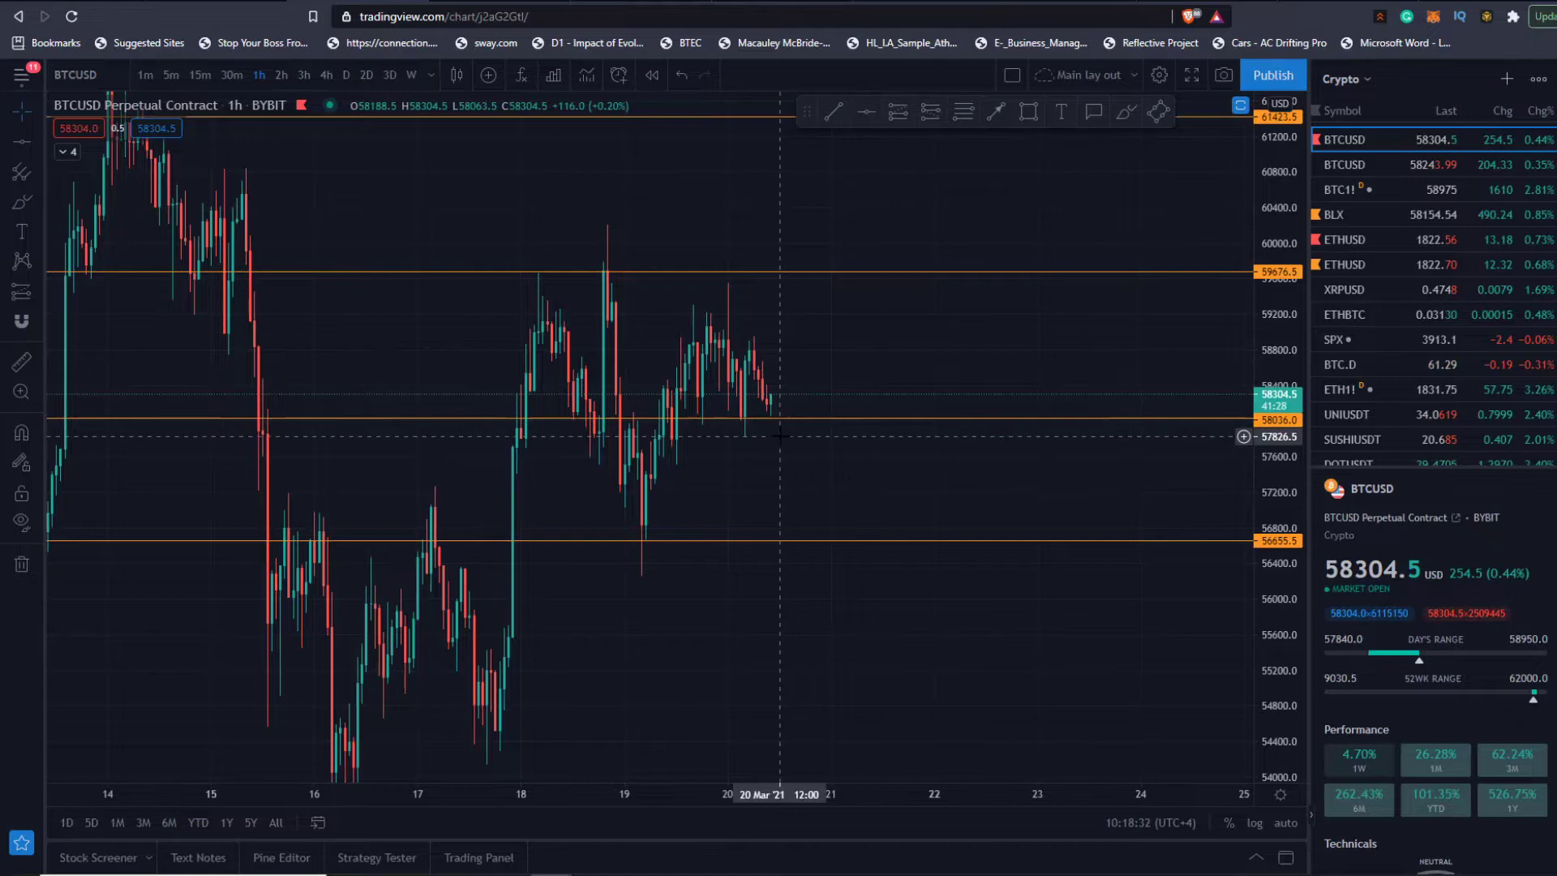
drag(812, 457, 833, 374)
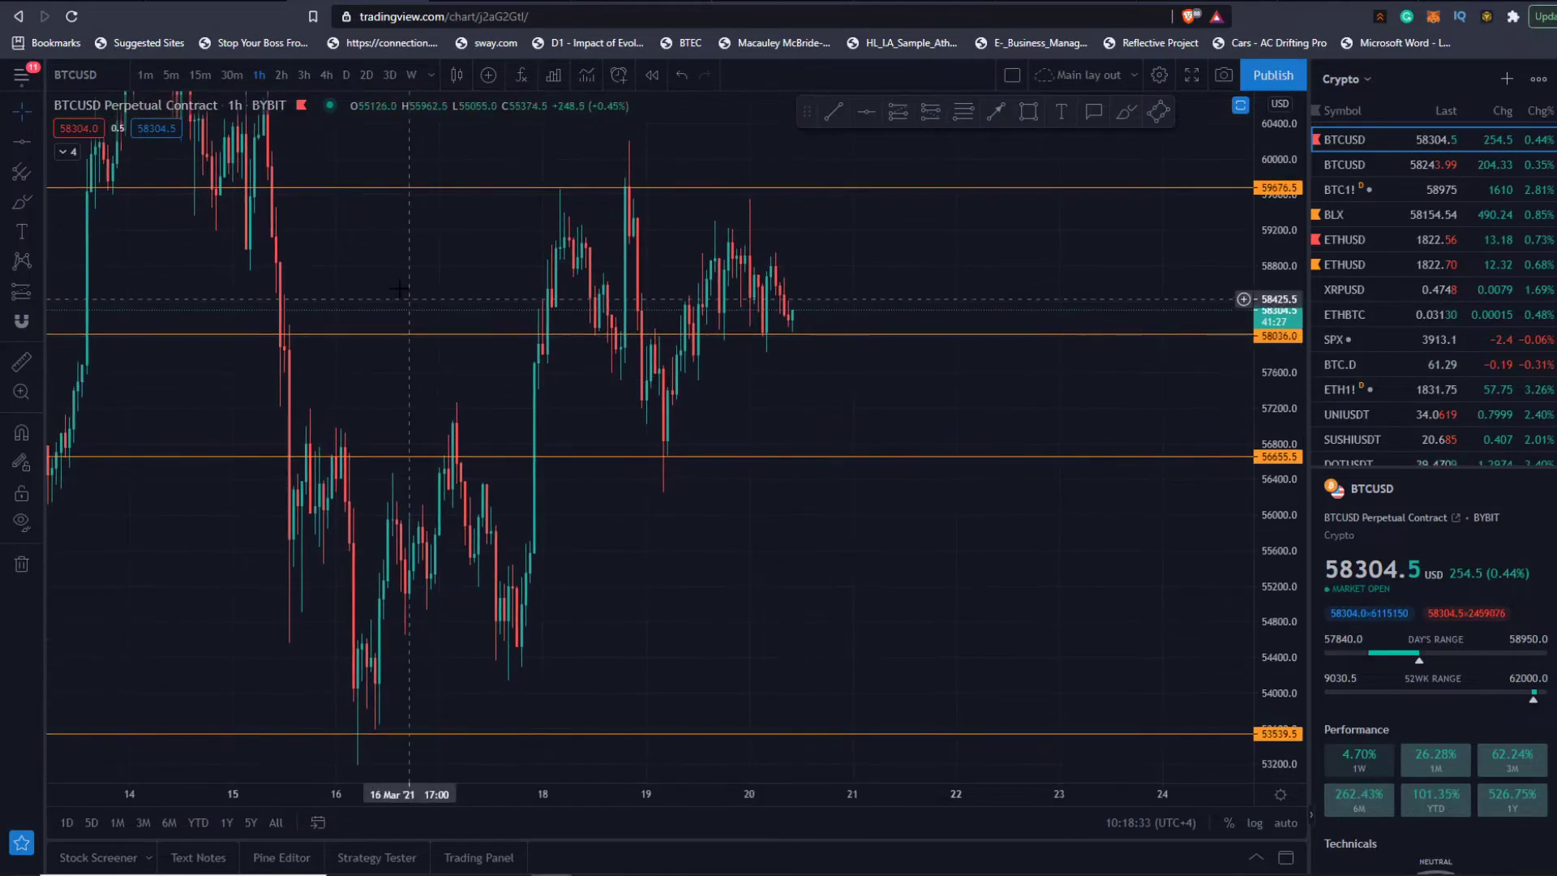
- Switch BTCUSD to the 4-hour timeframe and examine the price structure down to the green 47266.5 level
click(328, 74)
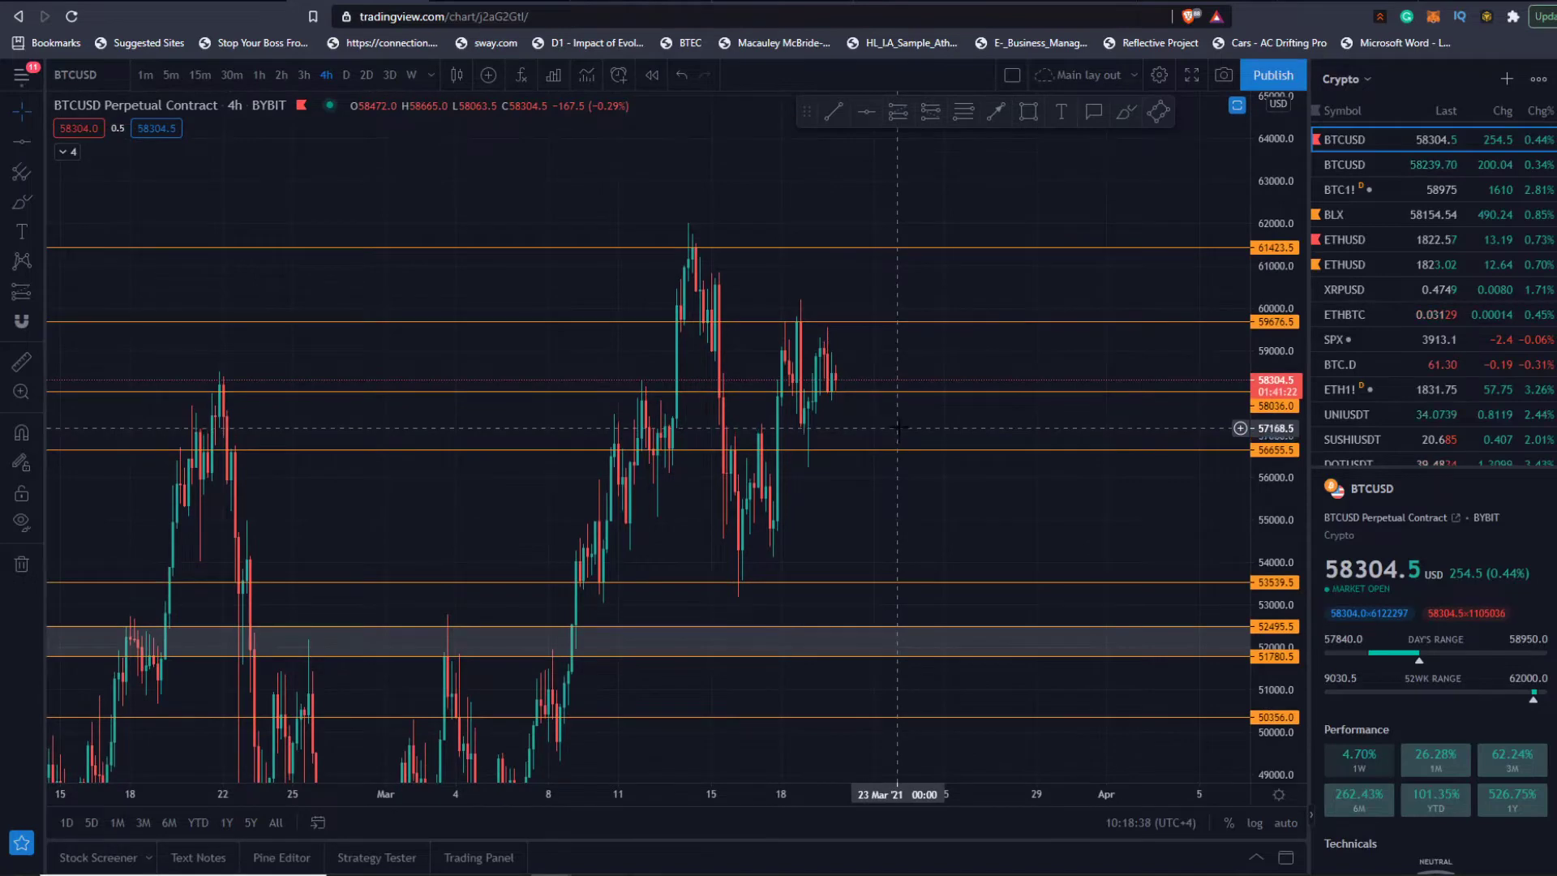
drag(897, 427, 772, 410)
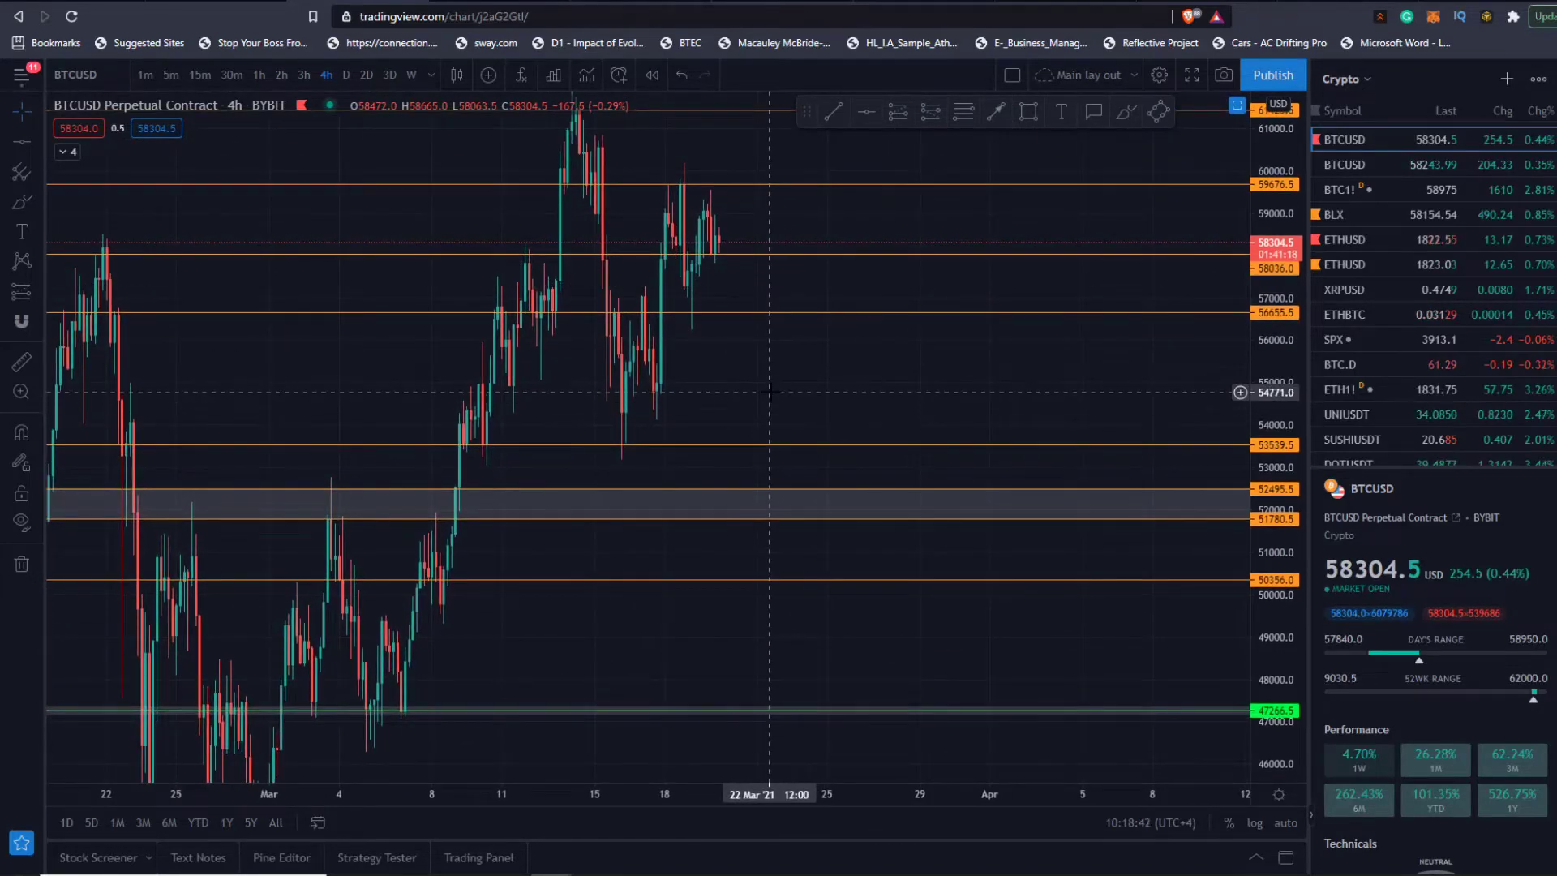
scroll(773, 406, down, 2)
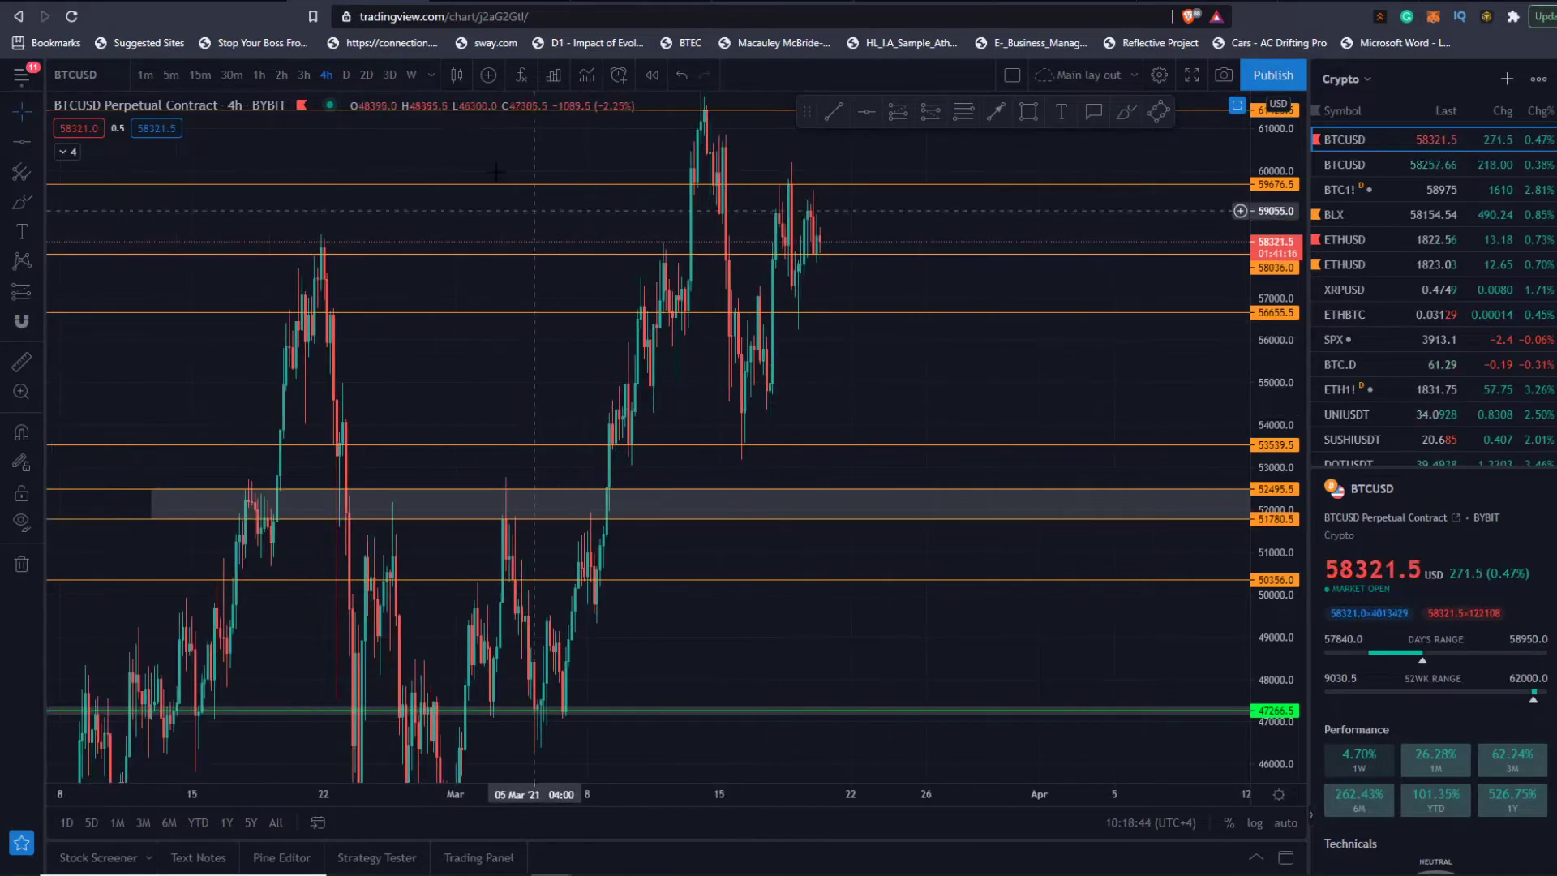
- Compare BTCUSD on the daily and 1-hour timeframes, examining the candles around the 58036.0 and 59676.5 levels
click(347, 74)
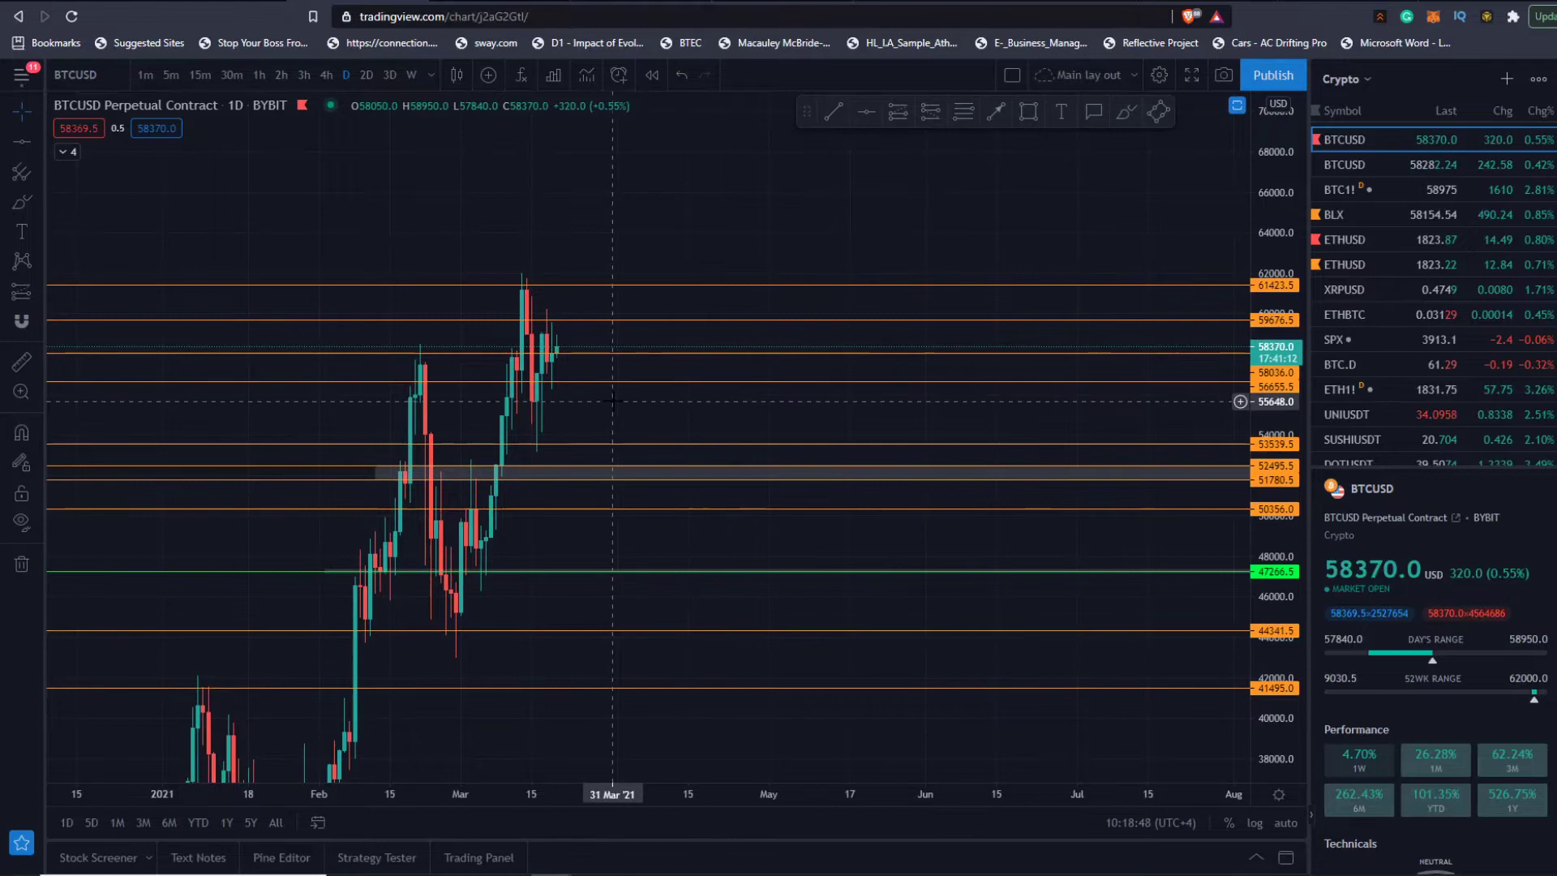
drag(618, 397, 620, 381)
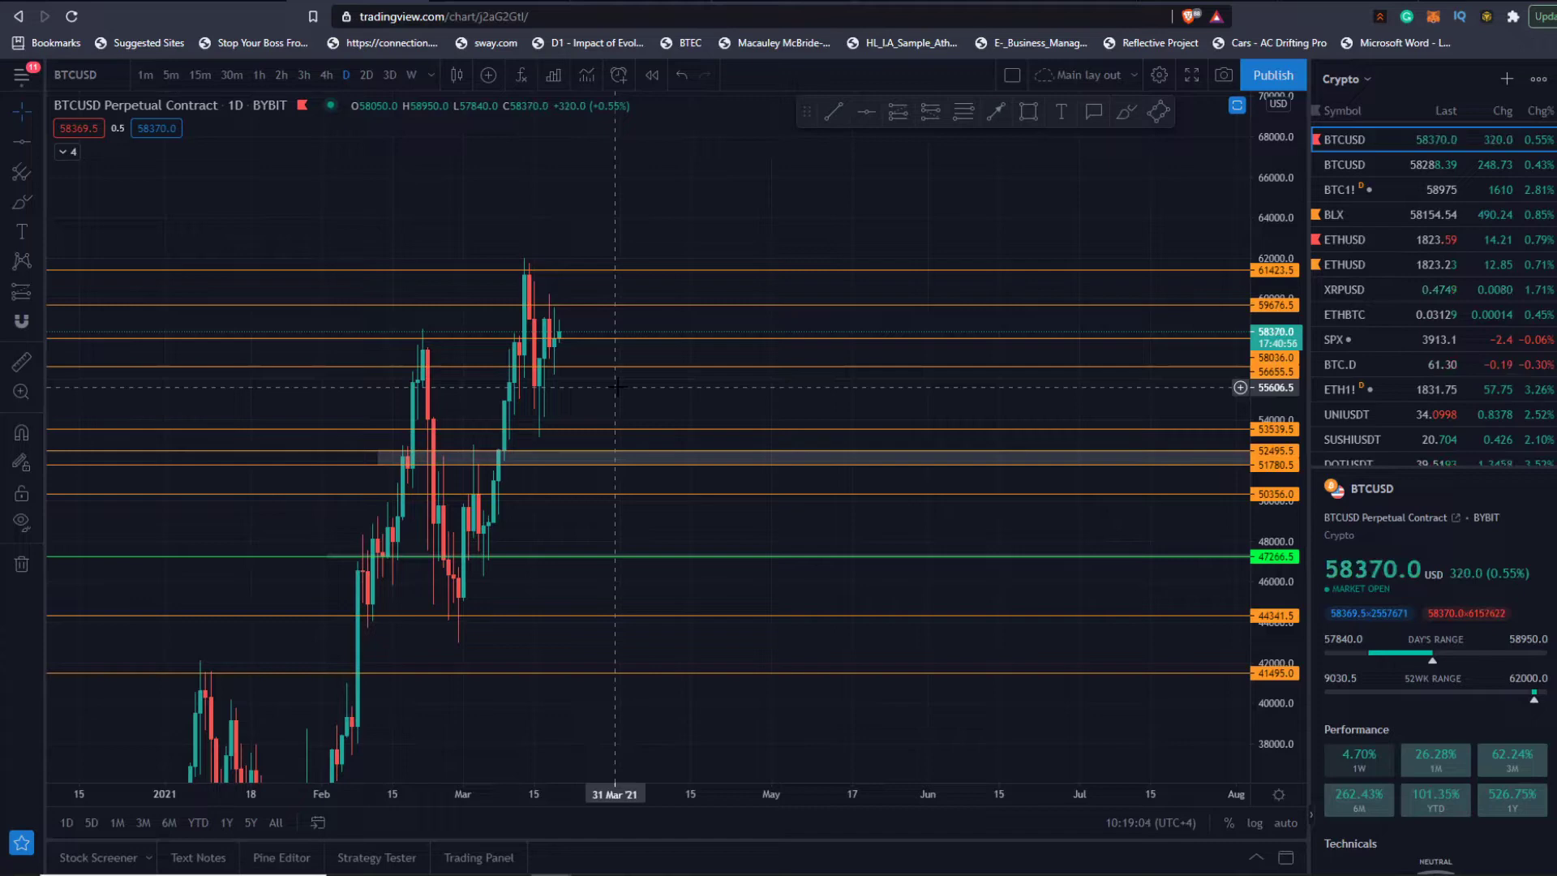
drag(617, 387, 685, 508)
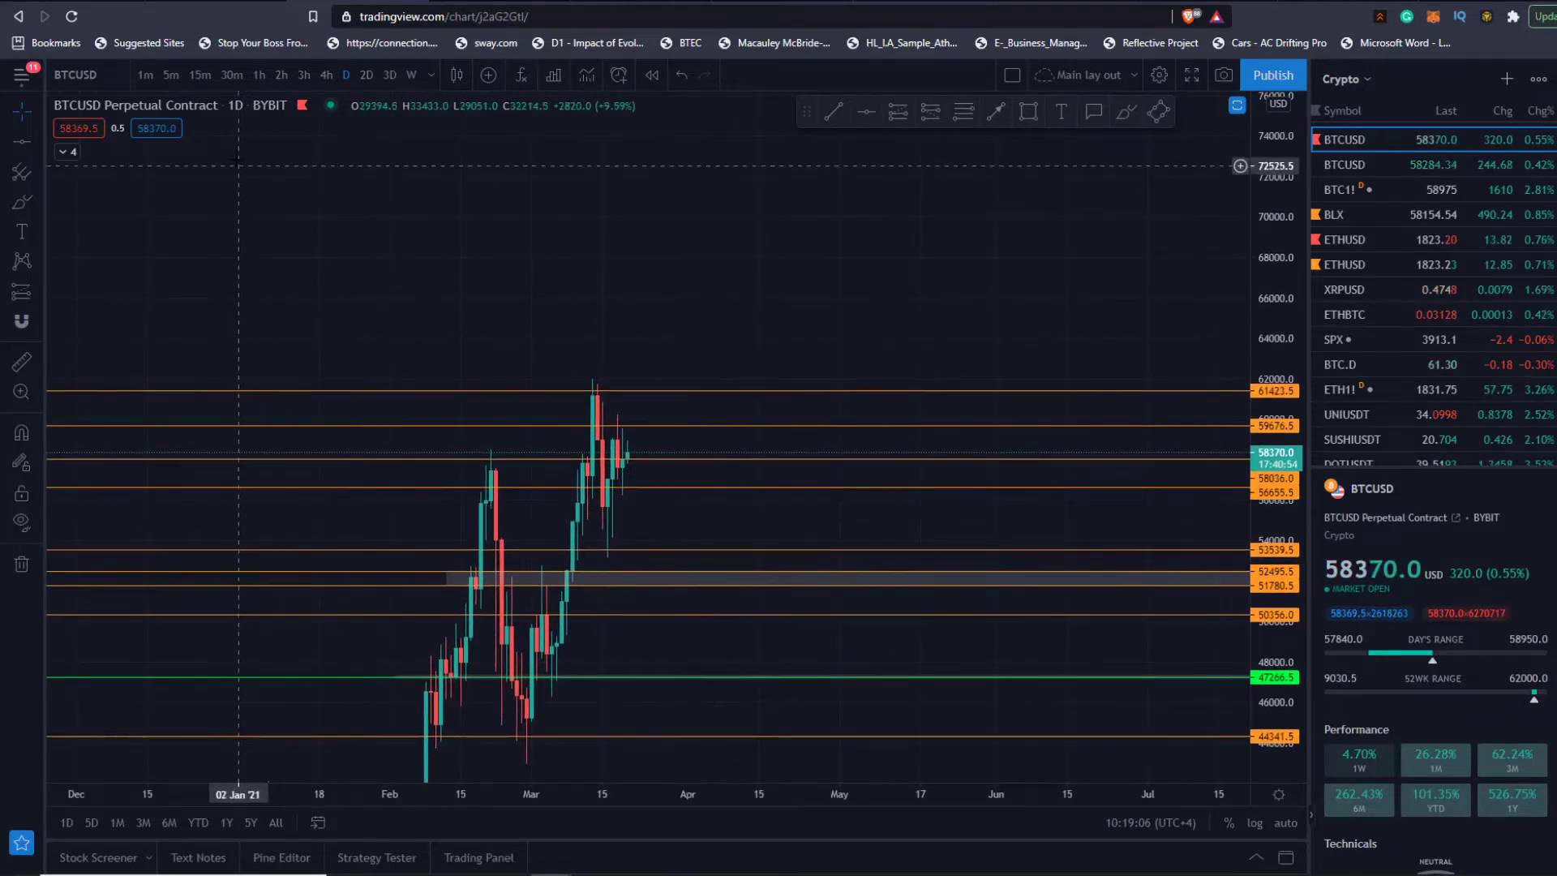
click(259, 74)
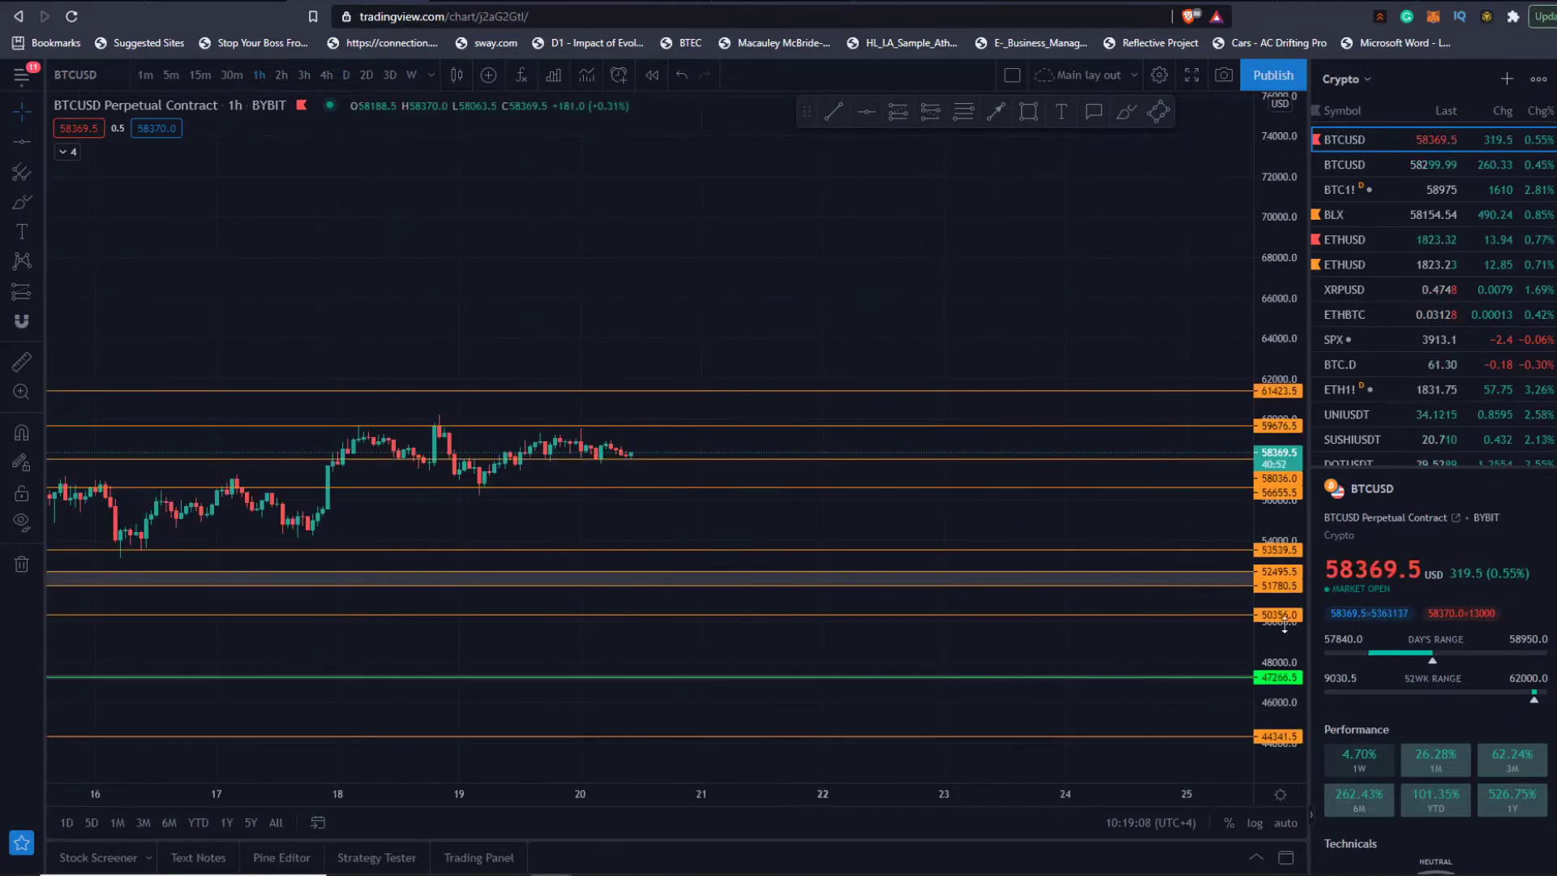
drag(1280, 438, 1301, 178)
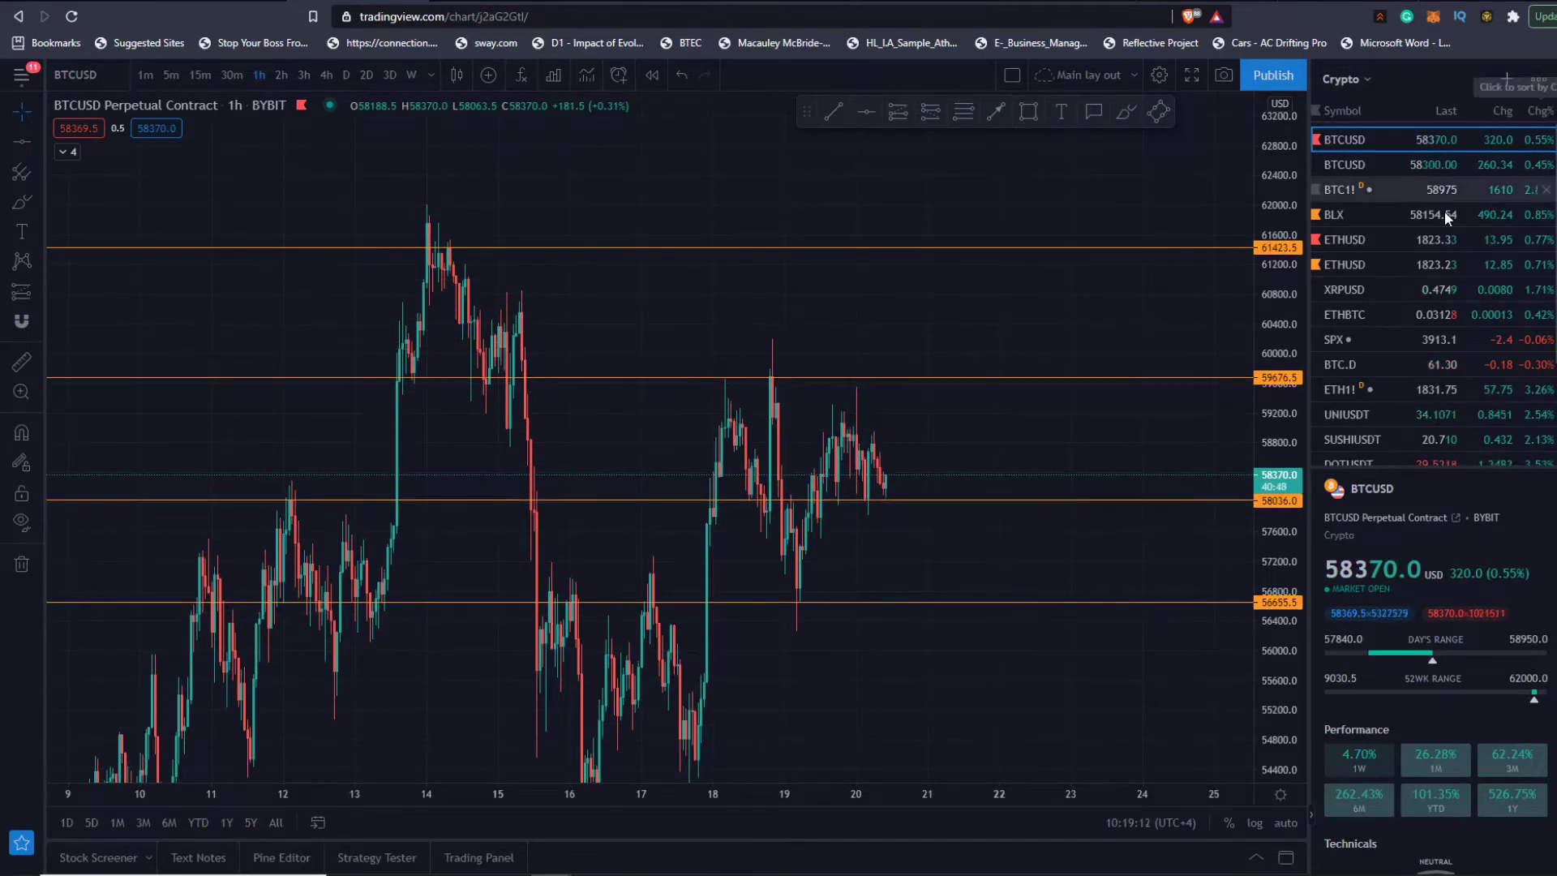
- Open the Coinbase ETHUSD chart and examine the 1-hour and 4-hour candles against the marked support and resistance levels
click(1404, 243)
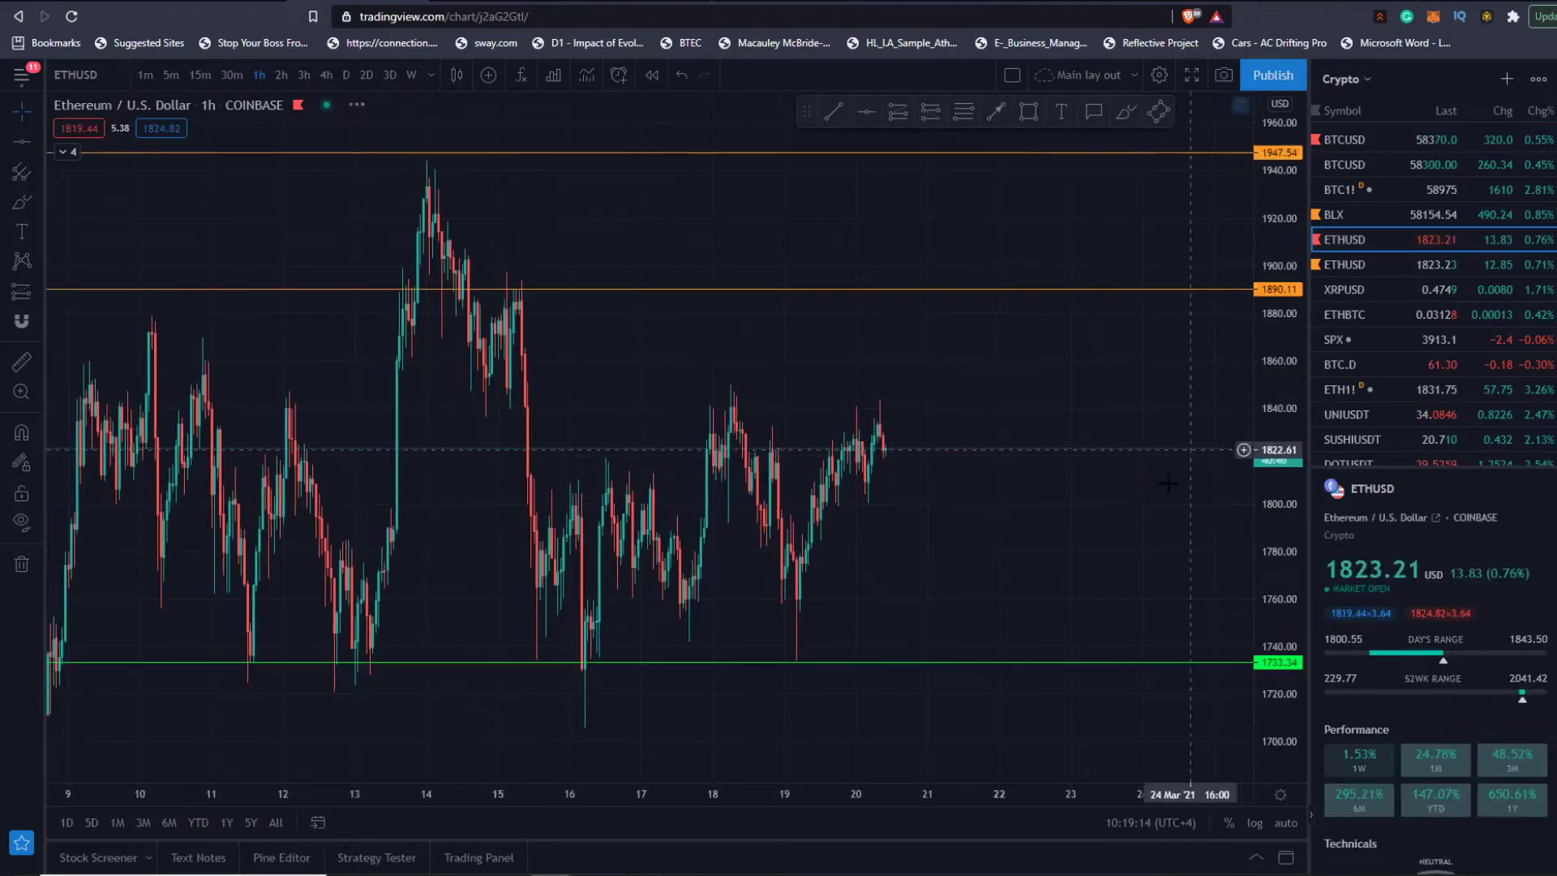
click(326, 75)
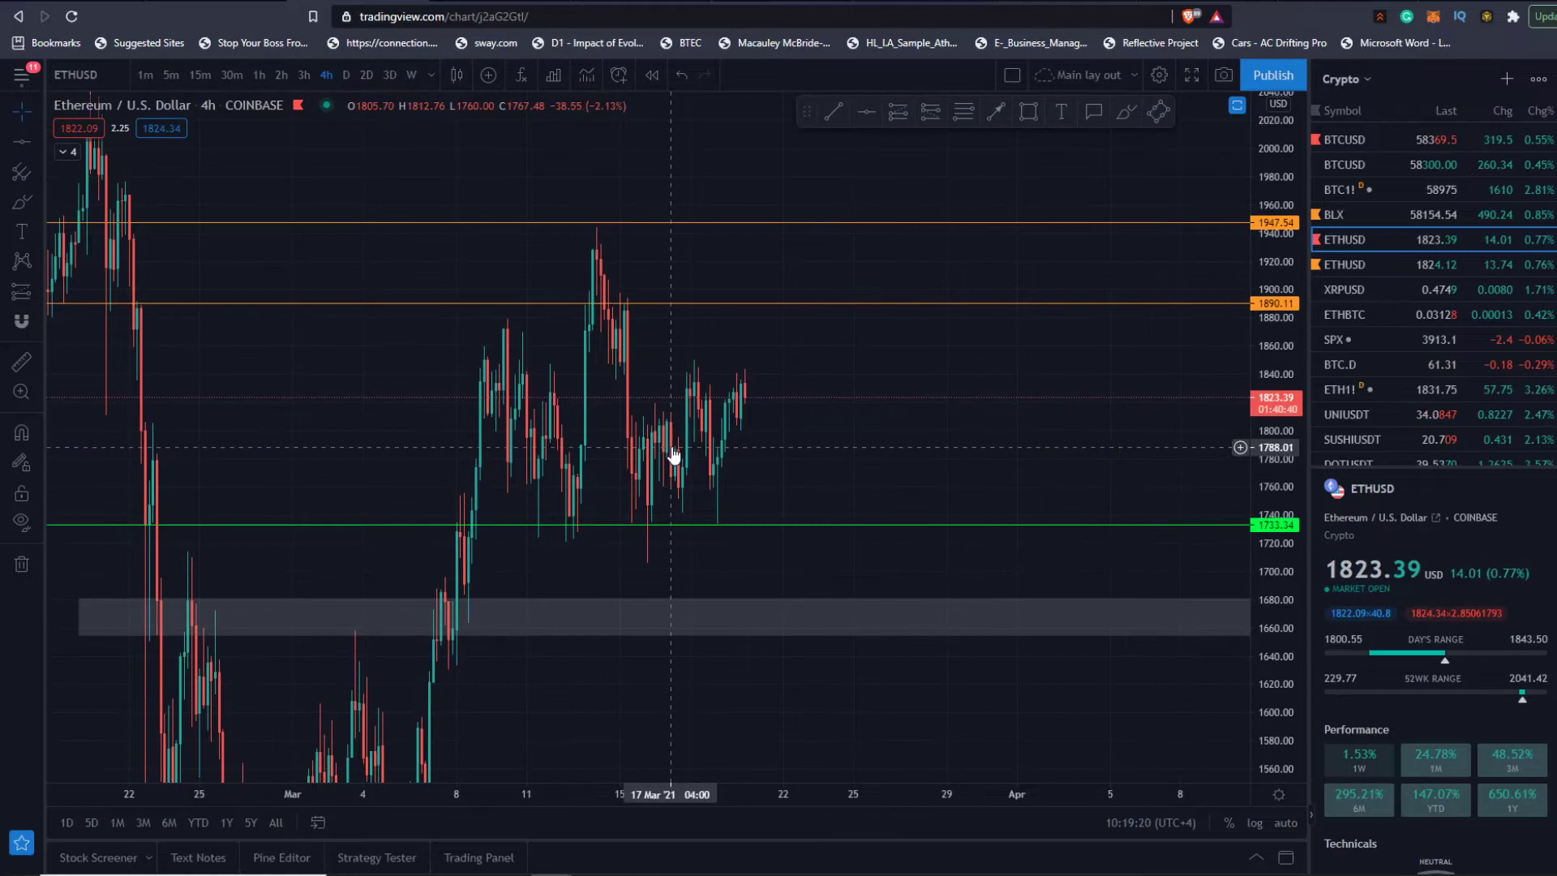
scroll(692, 427, down, 3)
scroll(692, 427, up, 3)
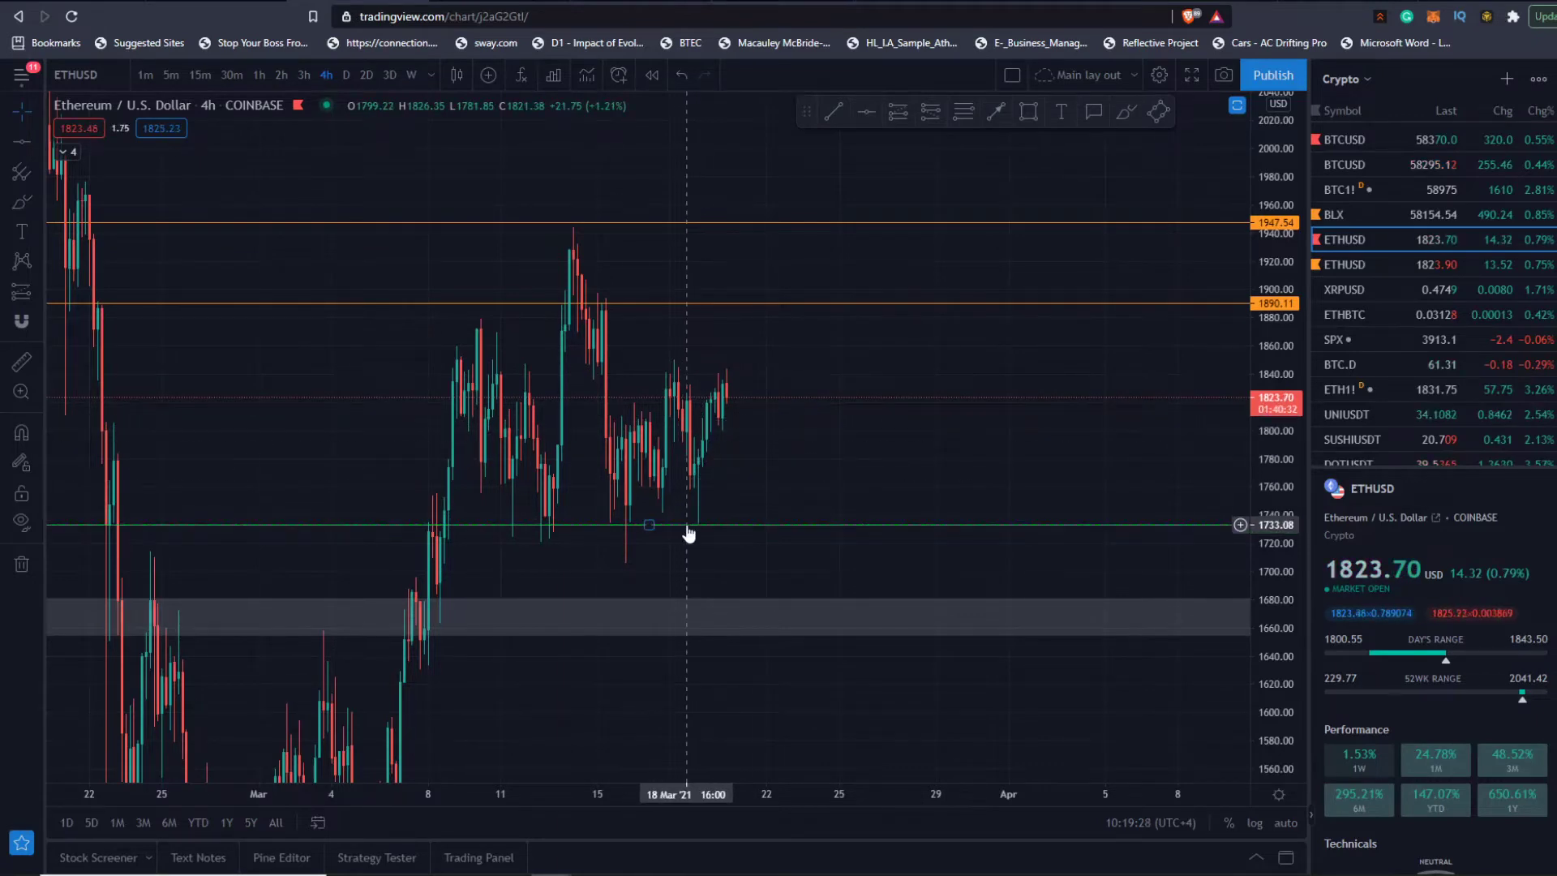
scroll(689, 534, up, 2)
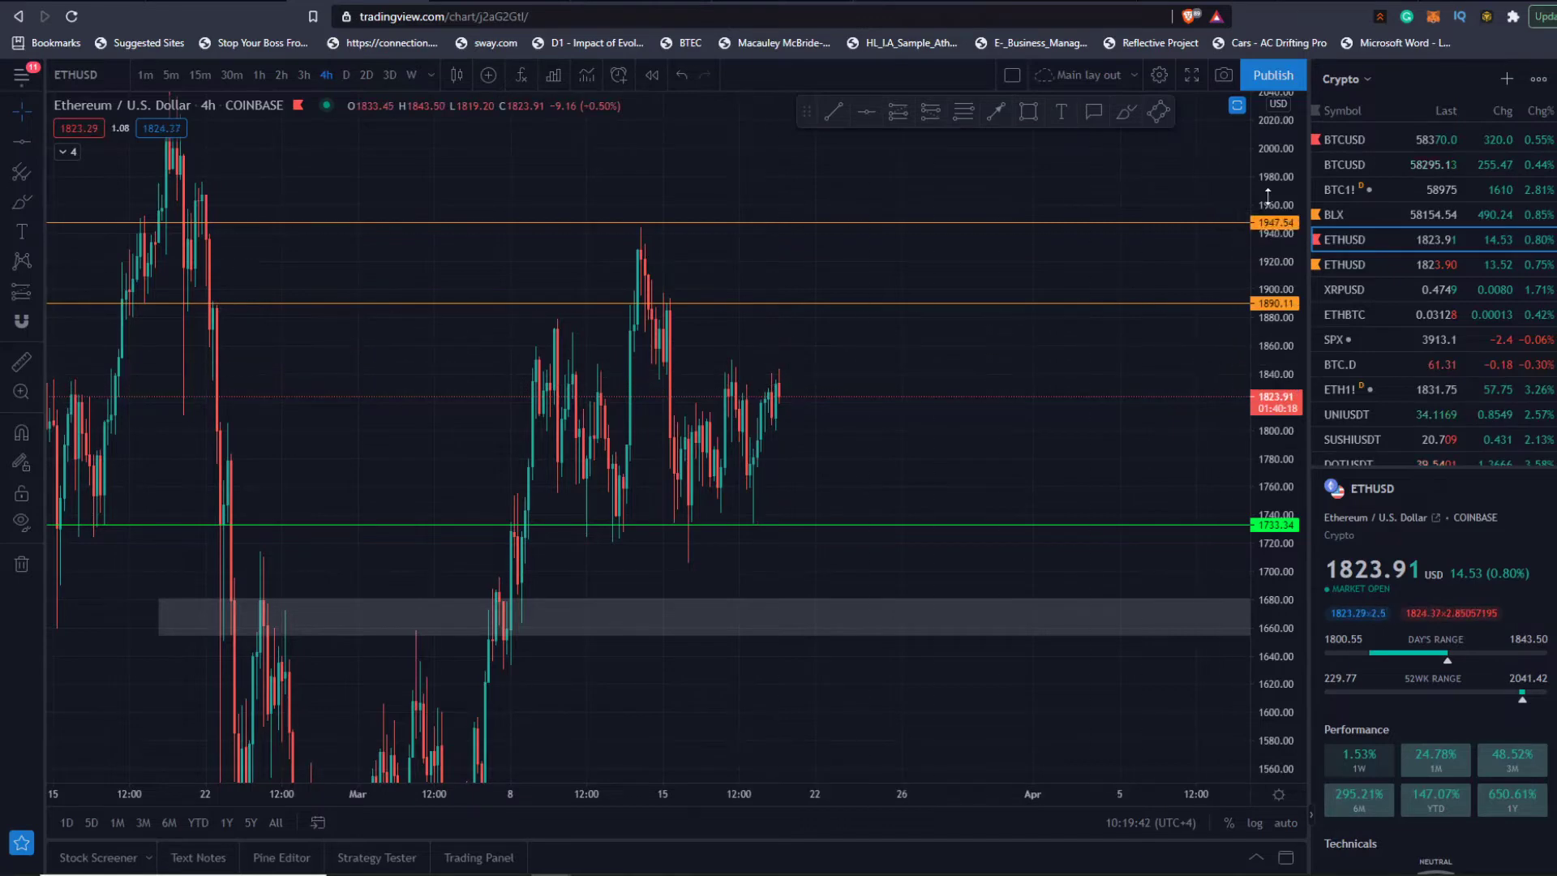
drag(1268, 189, 1140, 438)
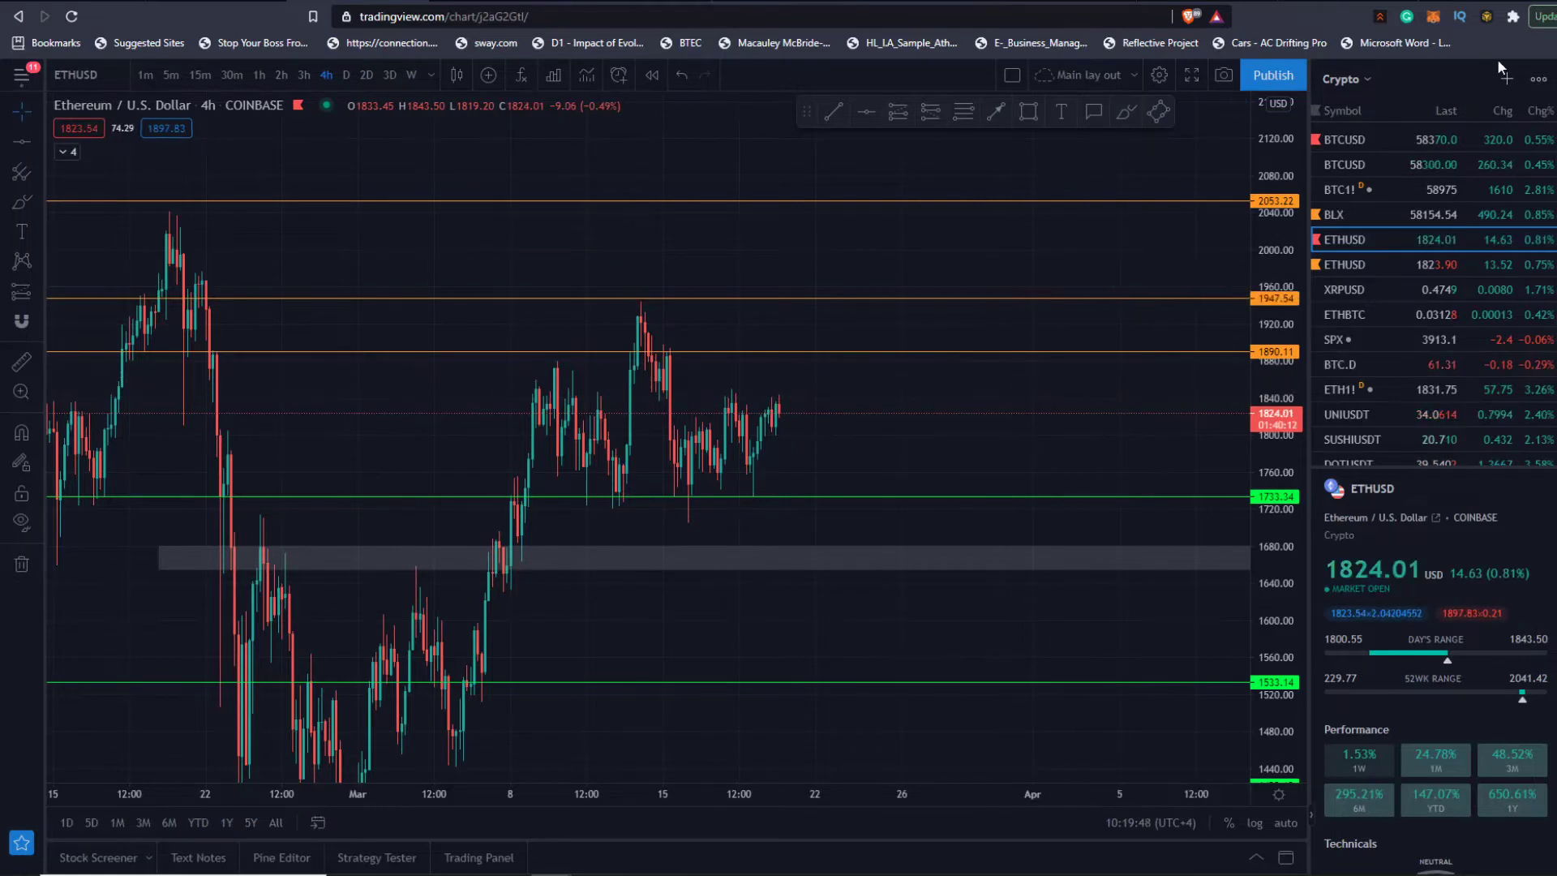
- Search for RUNE, view the Binance RUNE / TetherUS 4-hour chart, and return to Coinbase ETHUSD
click(124, 68)
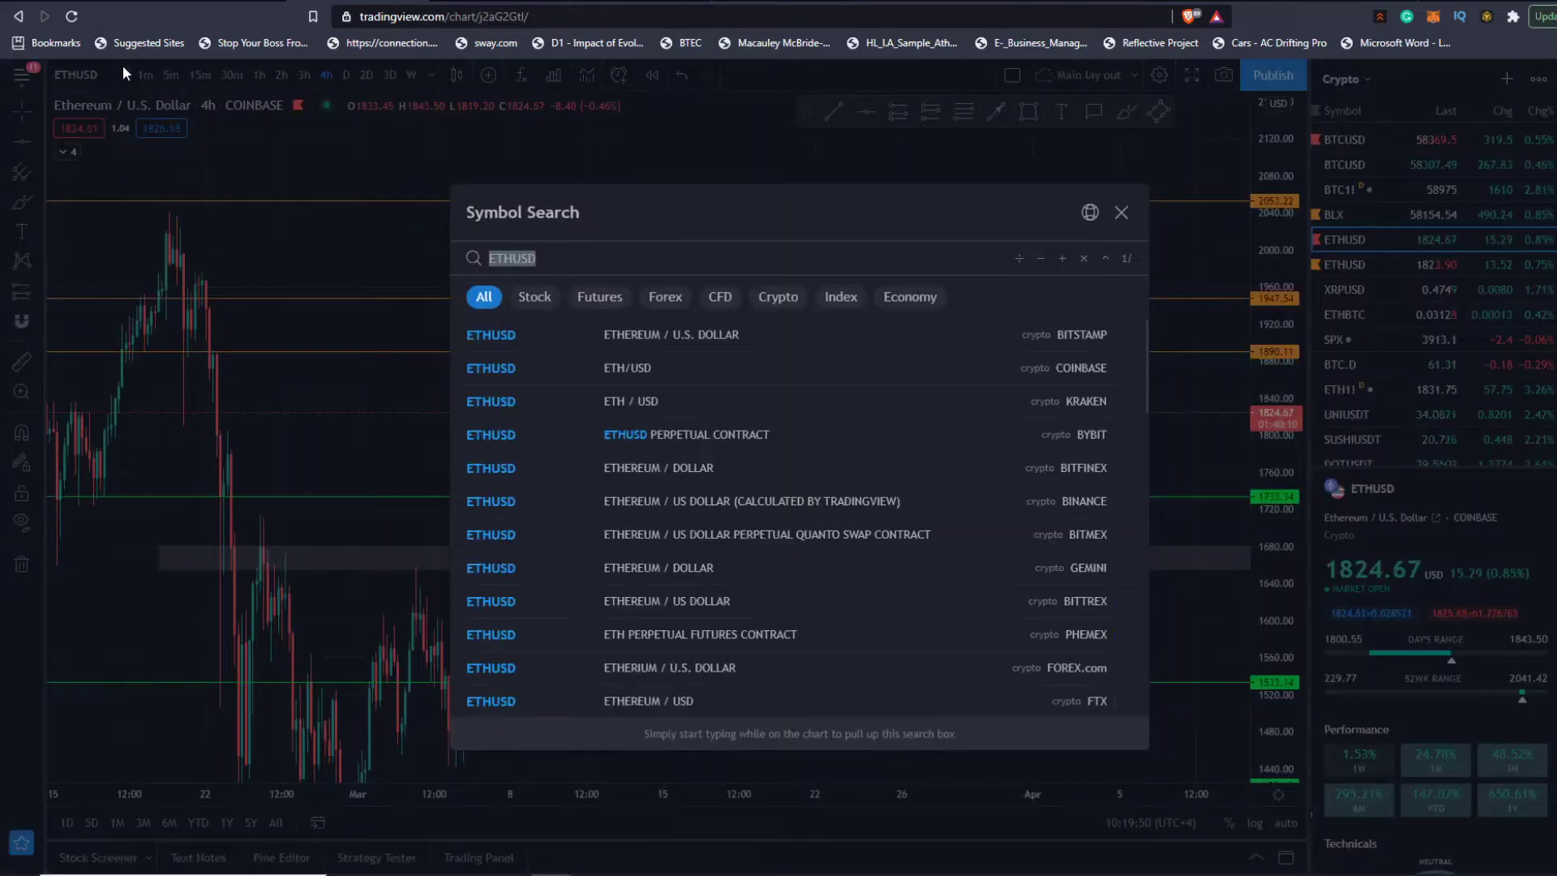
text(RU)
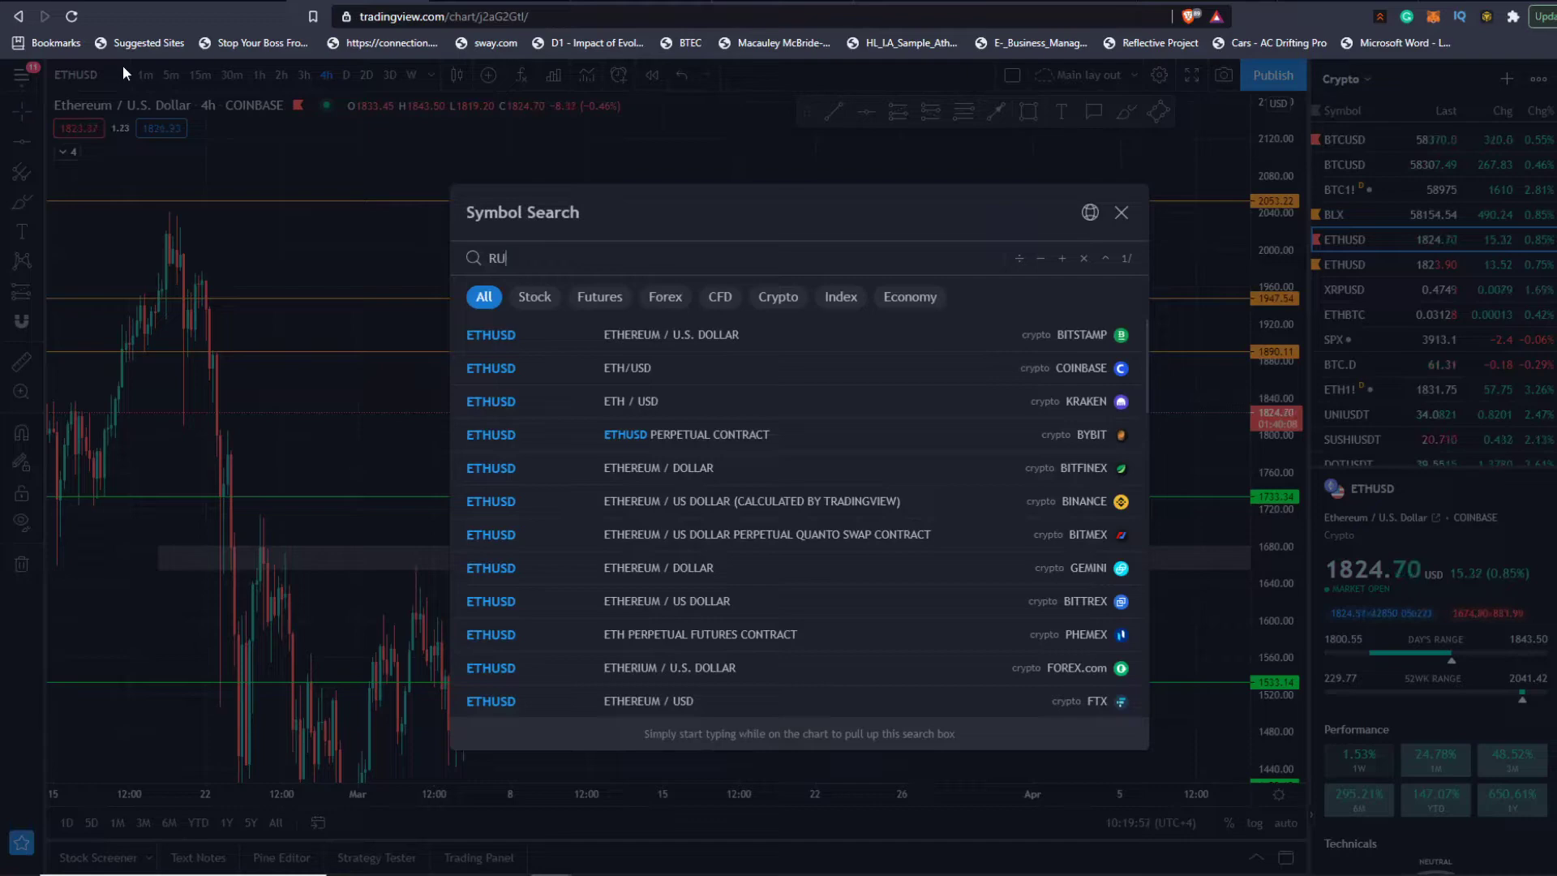
text(NE)
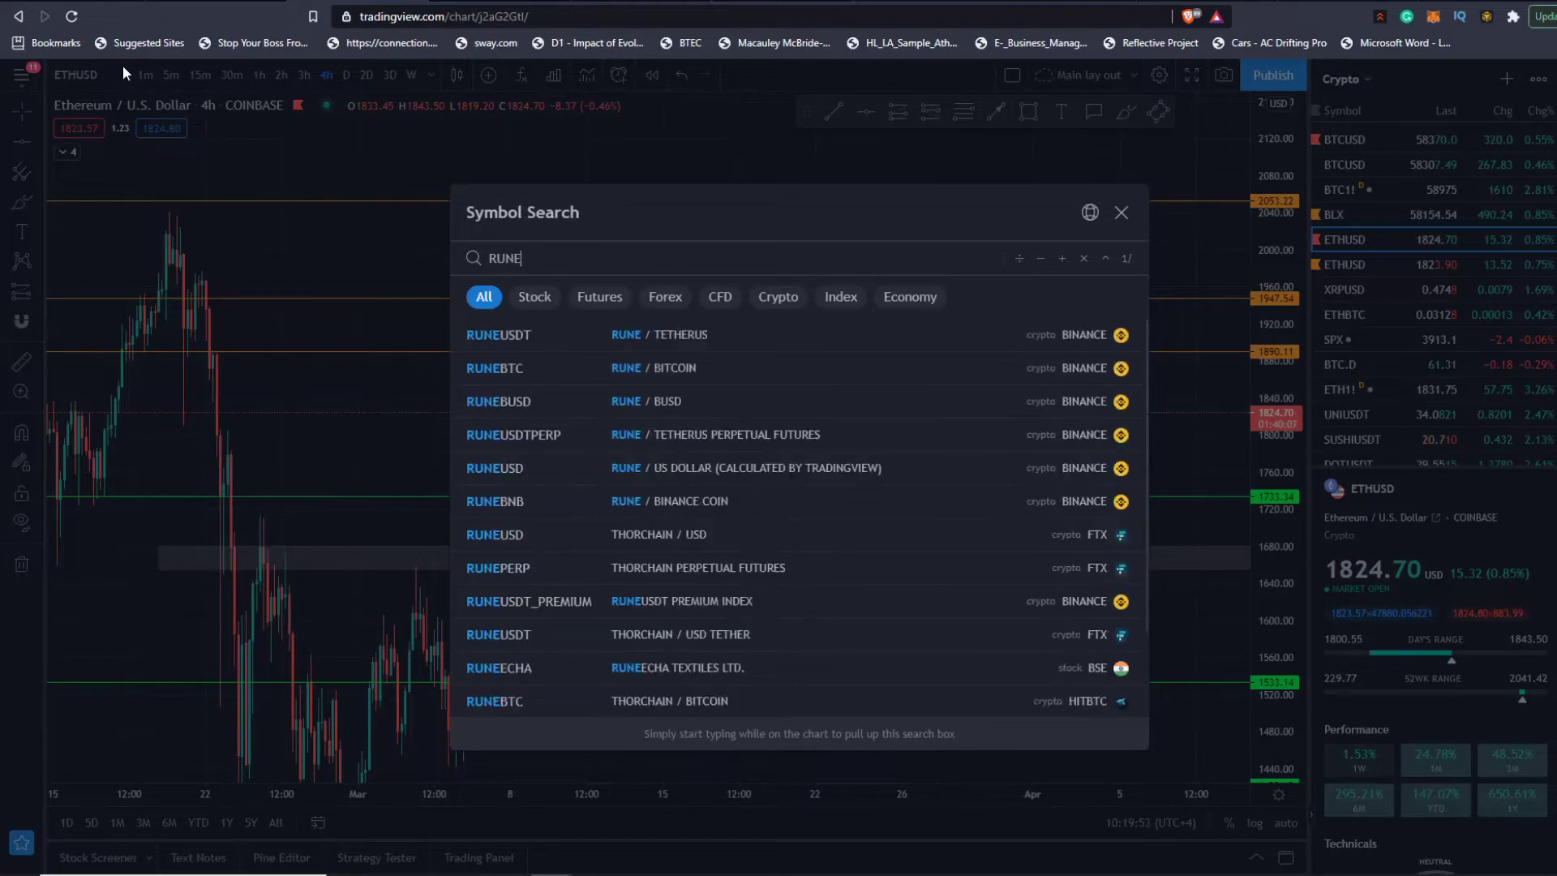
click(694, 334)
scroll(1094, 435, up, 5)
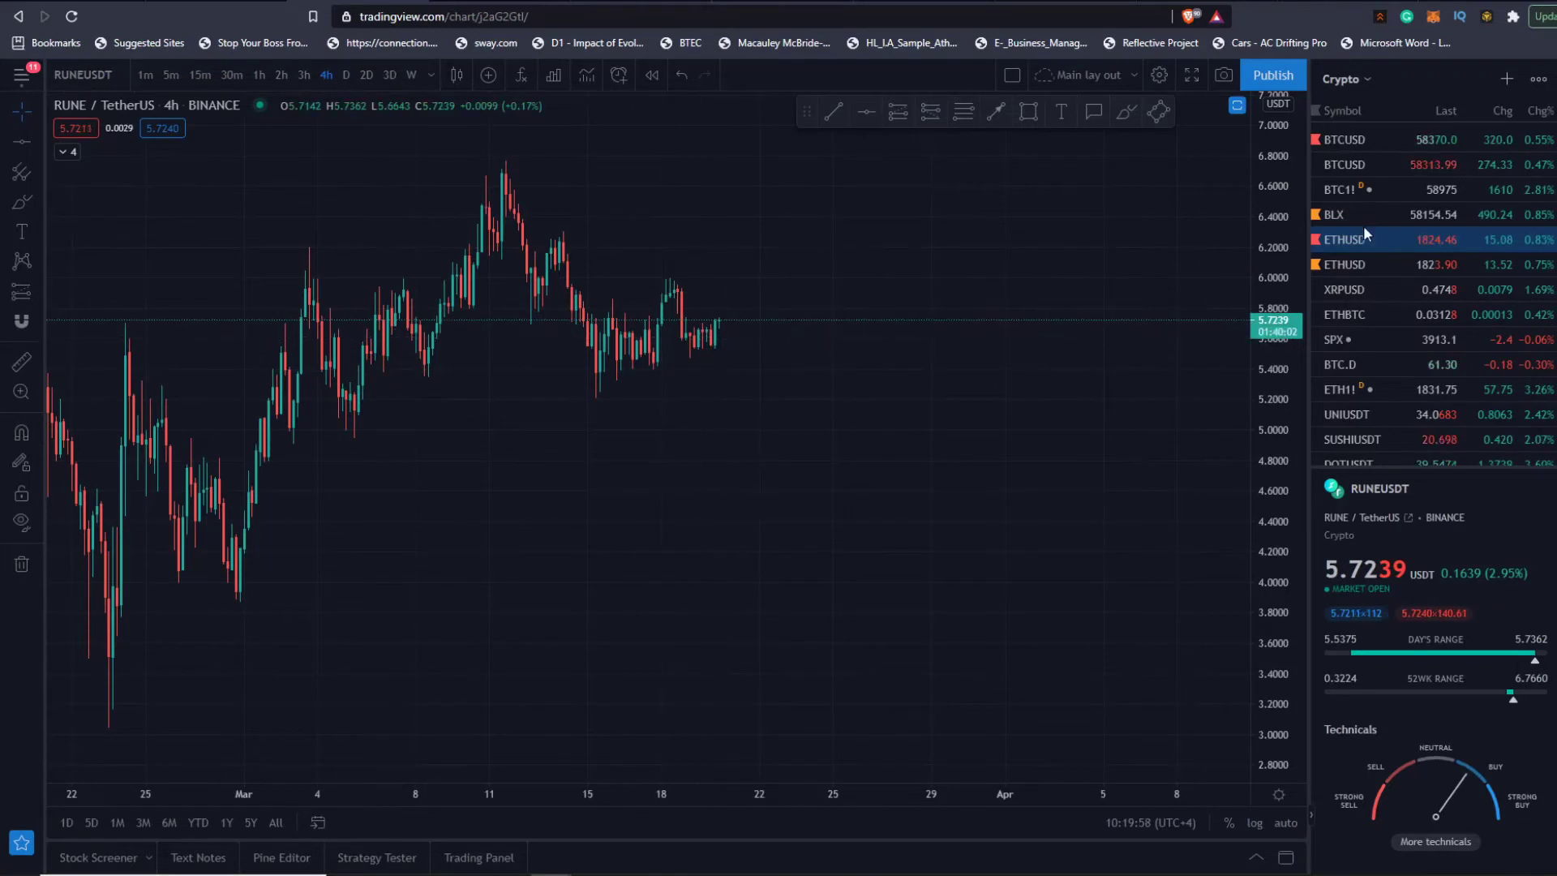
click(1395, 237)
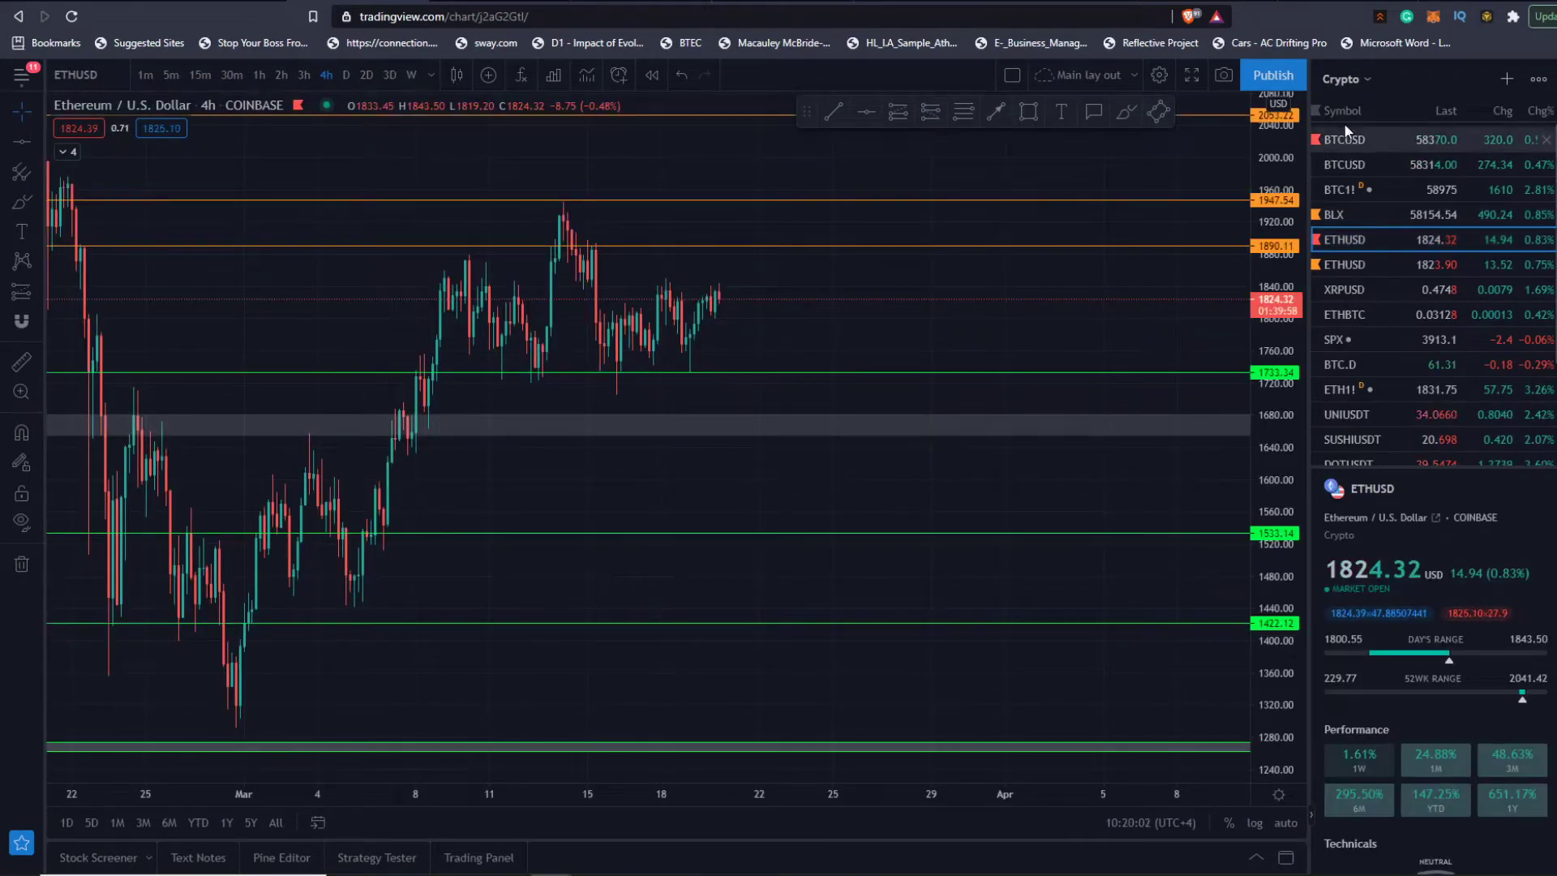
- Search for RUNE again, open Binance RUNE / TetherUS, and view it on the weekly timeframe with a compressed price scale
click(89, 75)
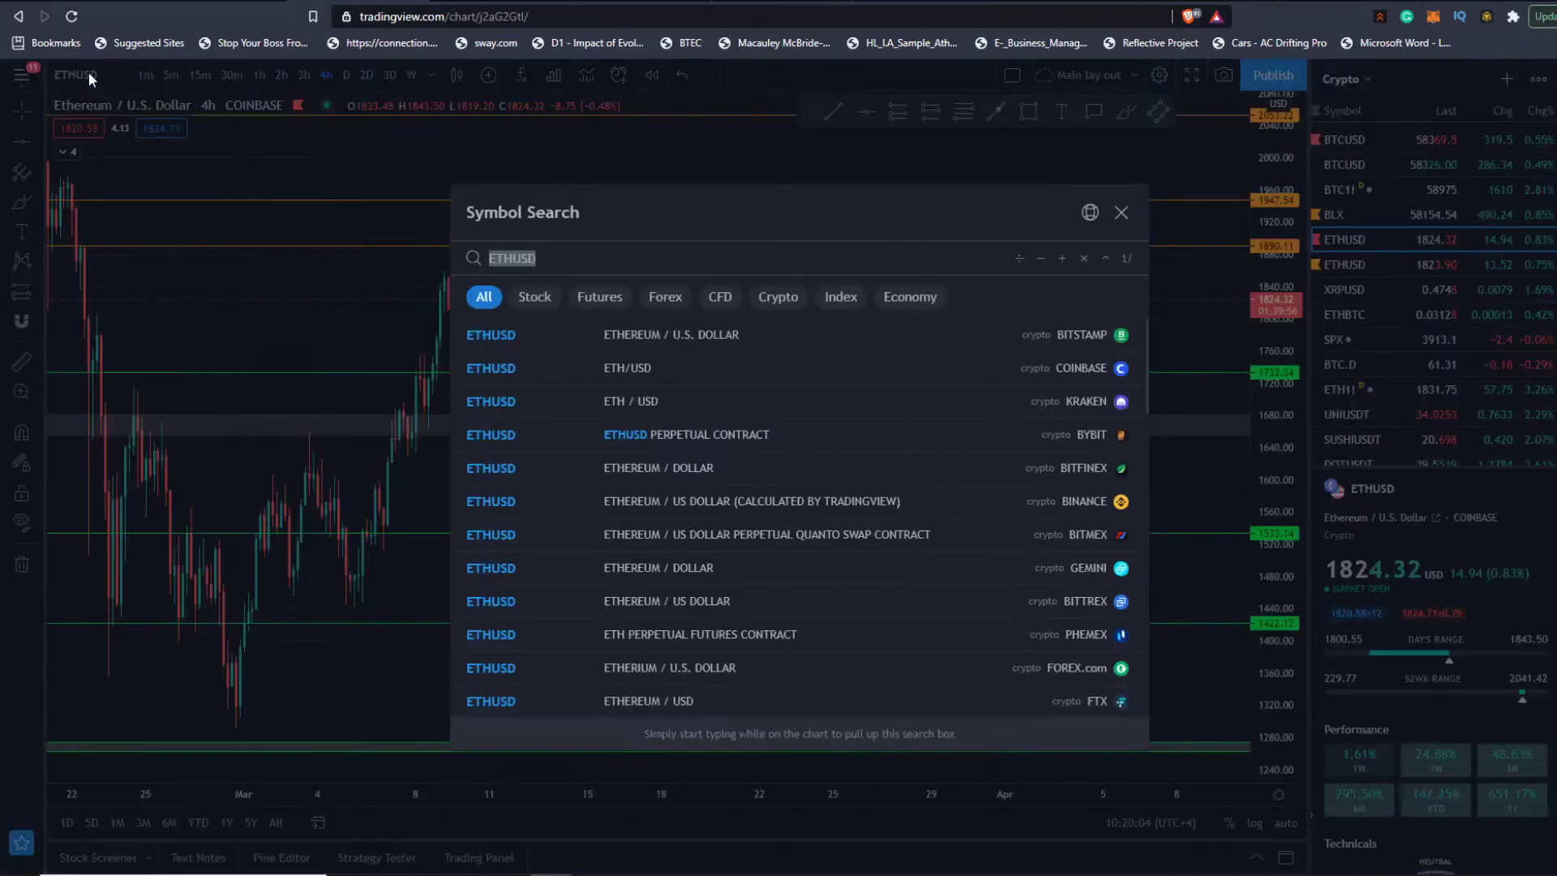
text(RUNE)
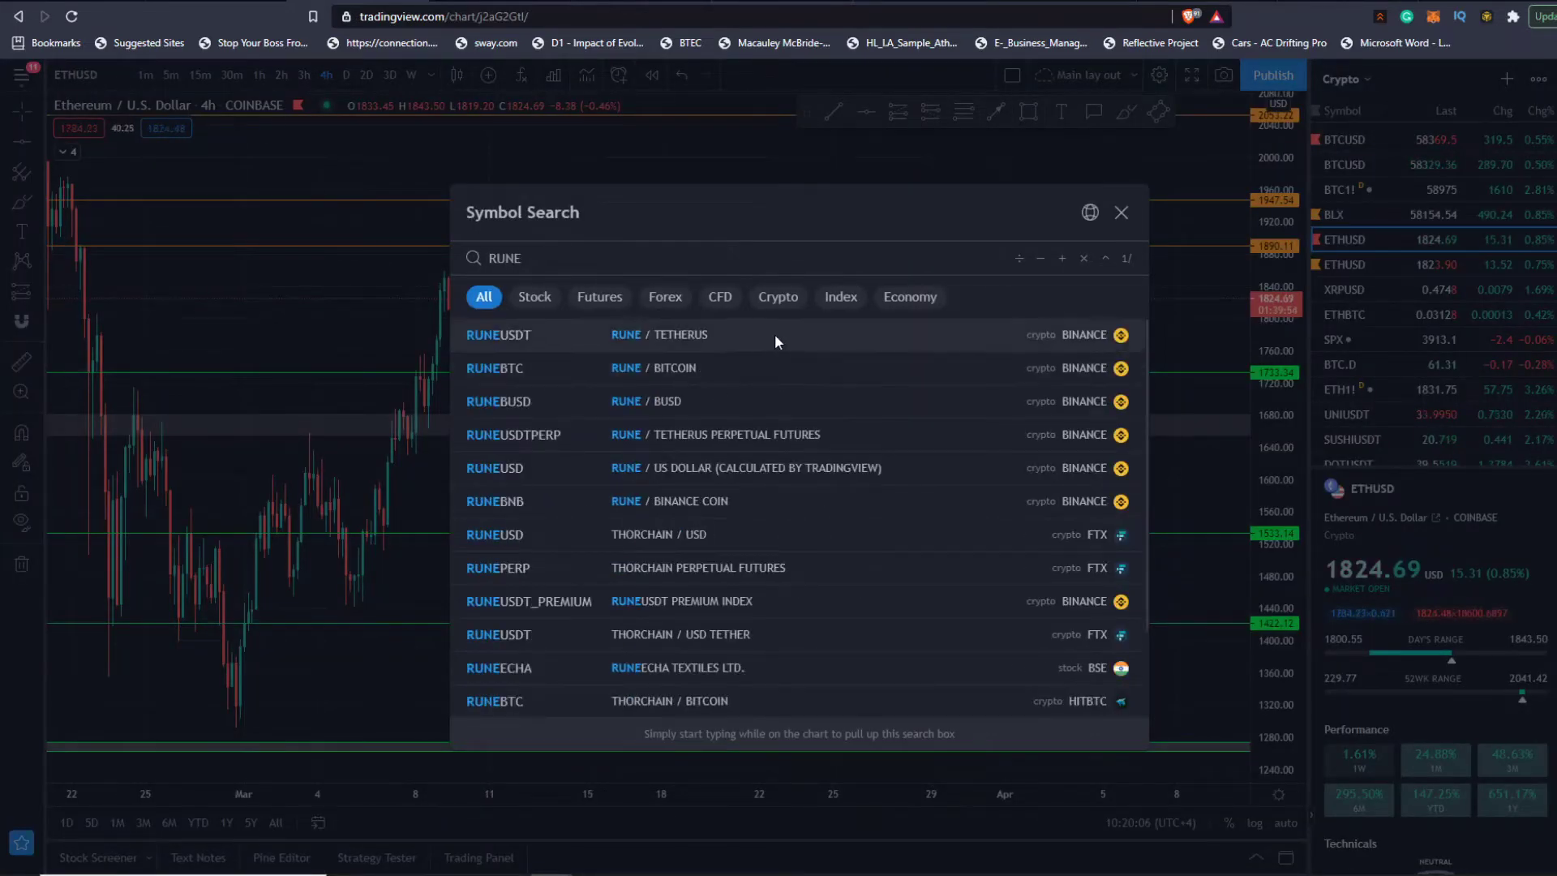
click(776, 336)
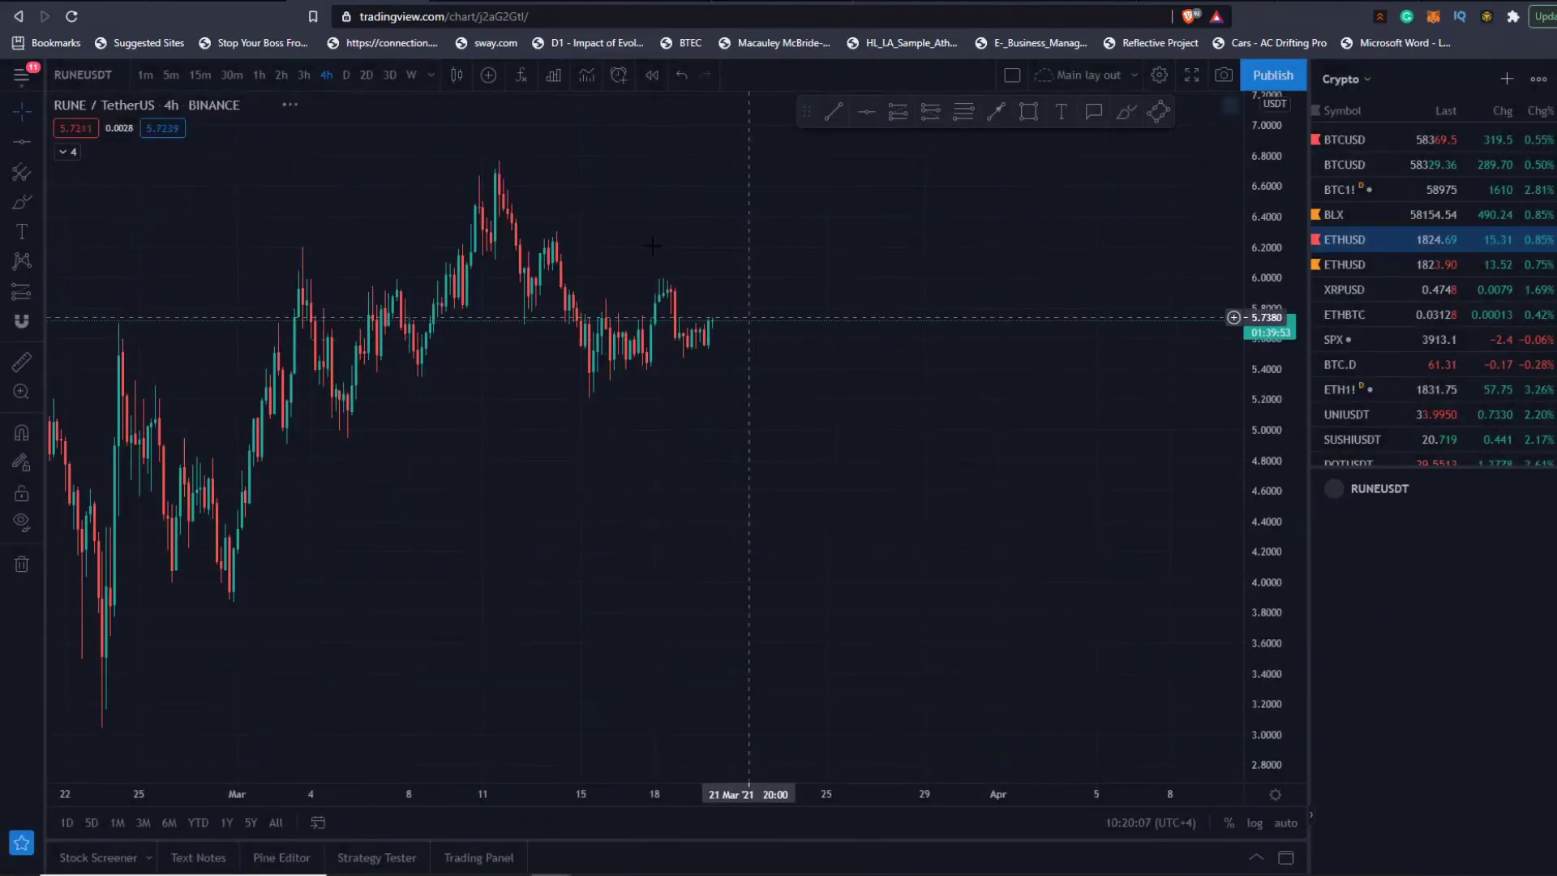
click(412, 76)
drag(1282, 274, 1280, 628)
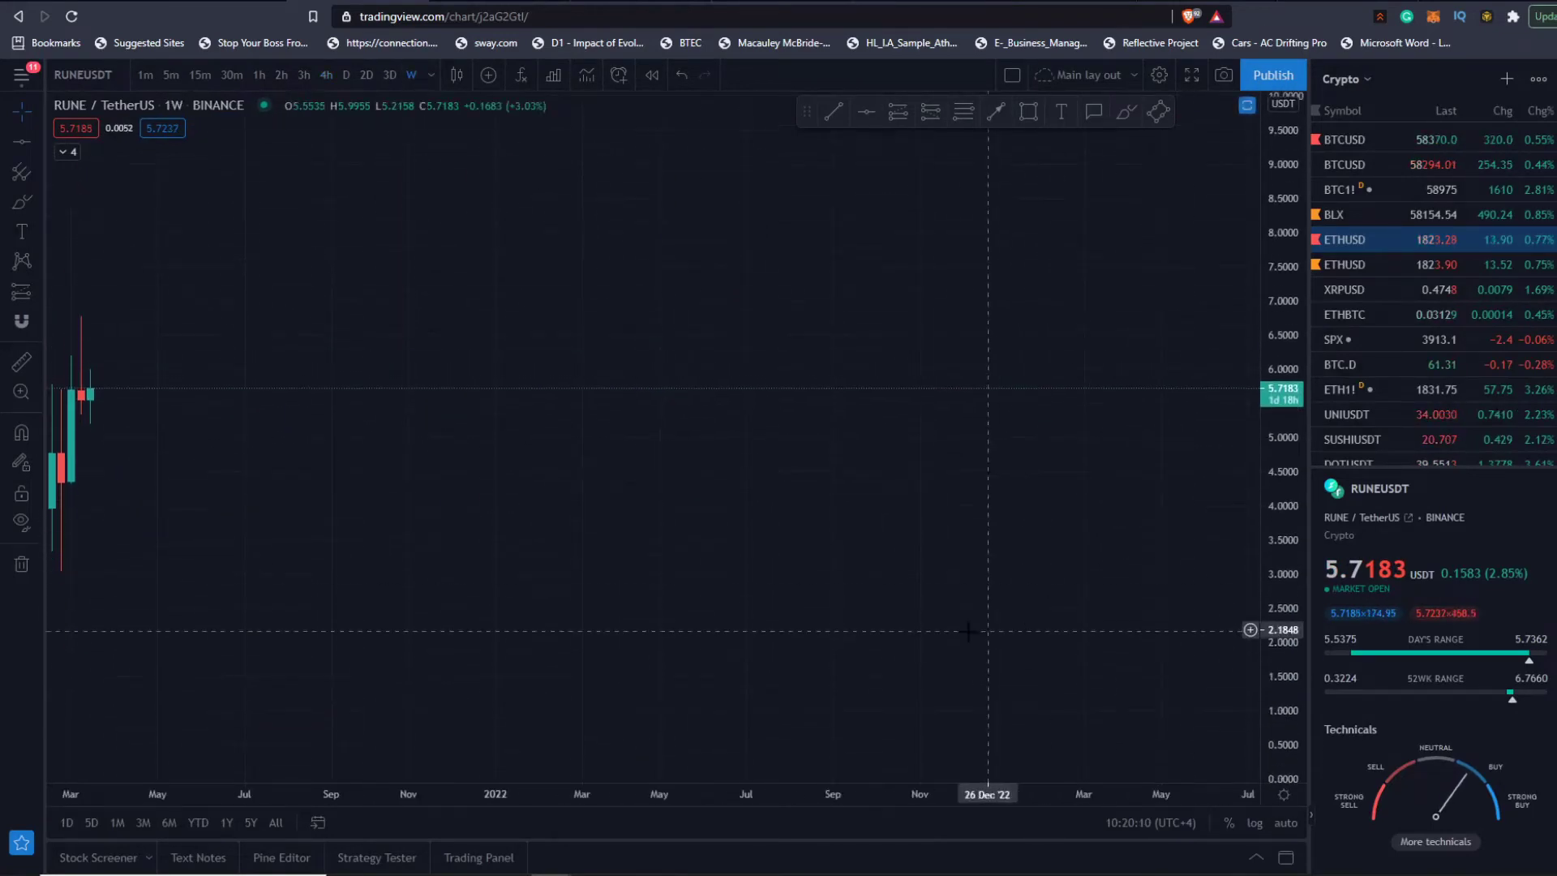
- Place a horizontal line at 5.6919 on the weekly RUNEUSDT chart, level with the latest candle bodies
drag(487, 525, 933, 535)
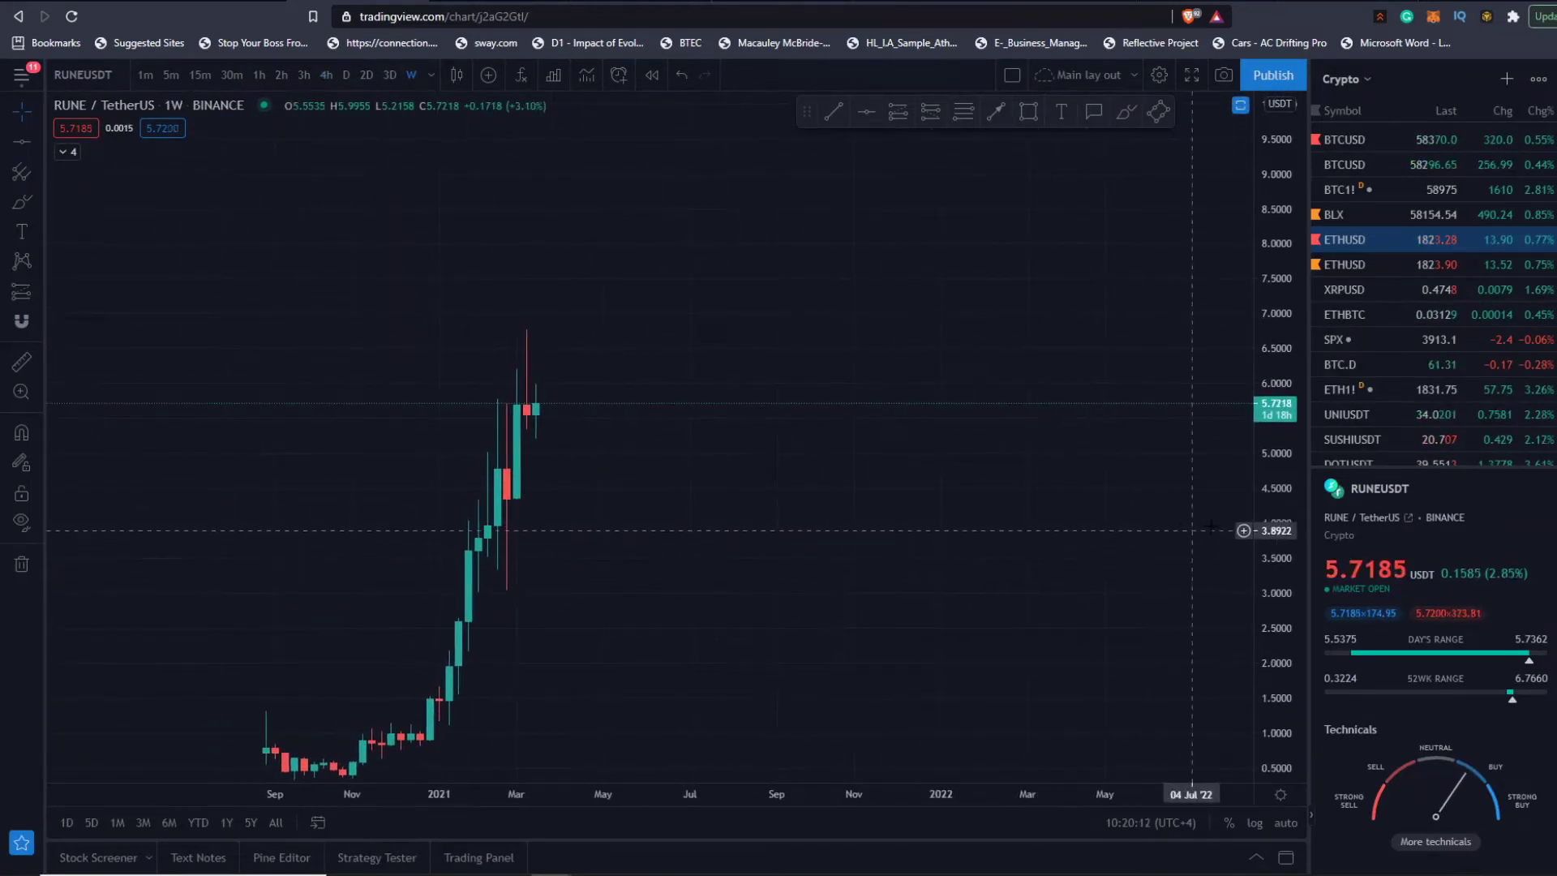
drag(1271, 590, 1270, 240)
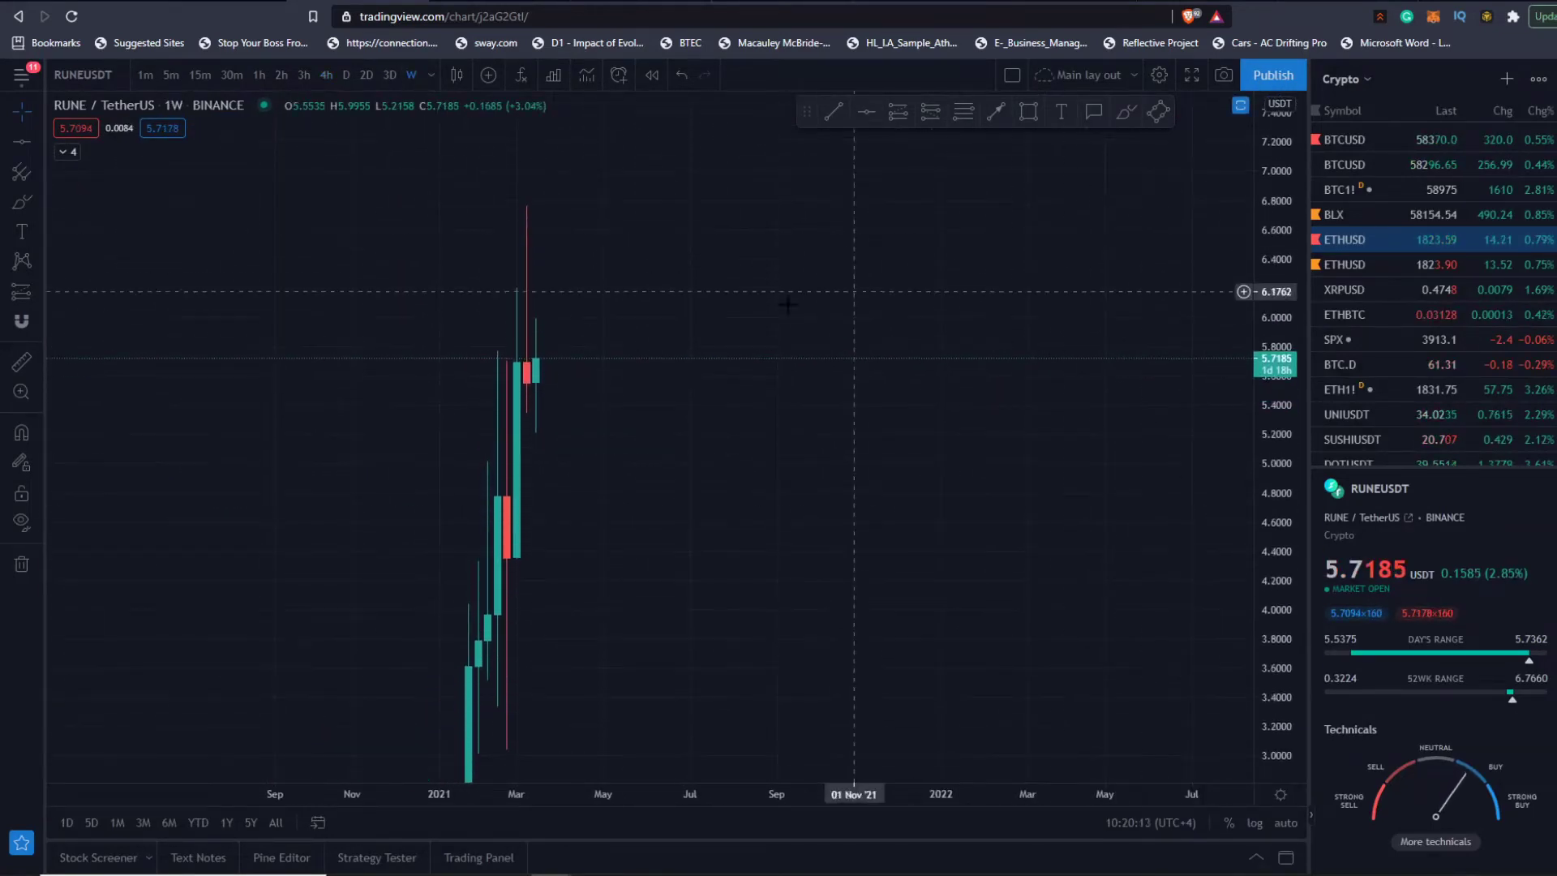
click(21, 141)
click(485, 363)
drag(802, 533, 839, 414)
drag(657, 168, 651, 327)
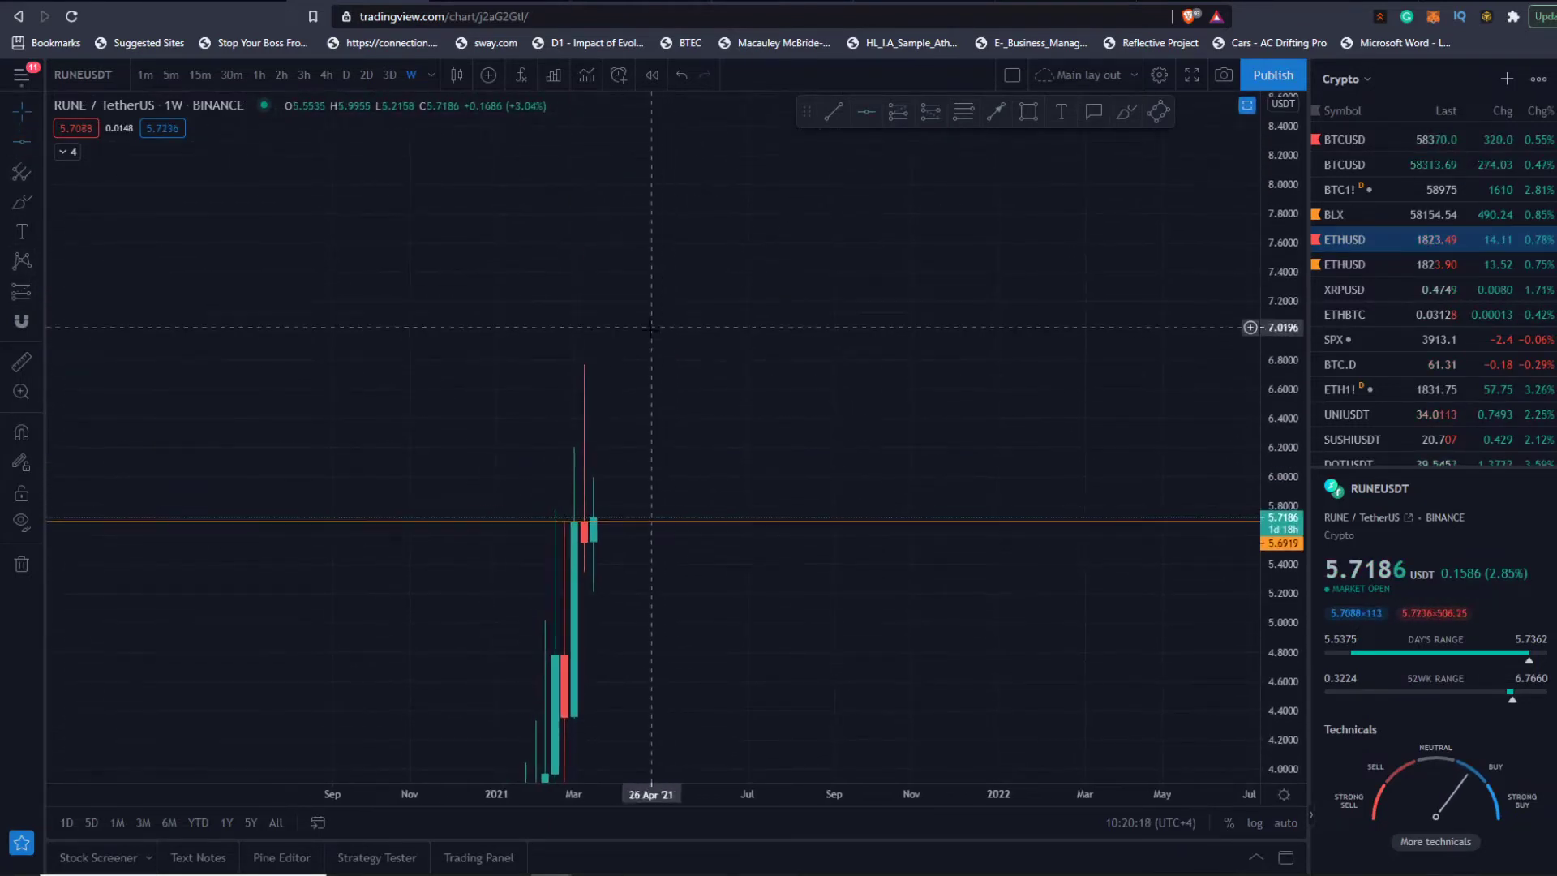
- Restore the Stochastic pane, show the Volume indicator, and examine the weekly volume bars under the candles
drag(700, 465, 635, 207)
double_click(757, 415)
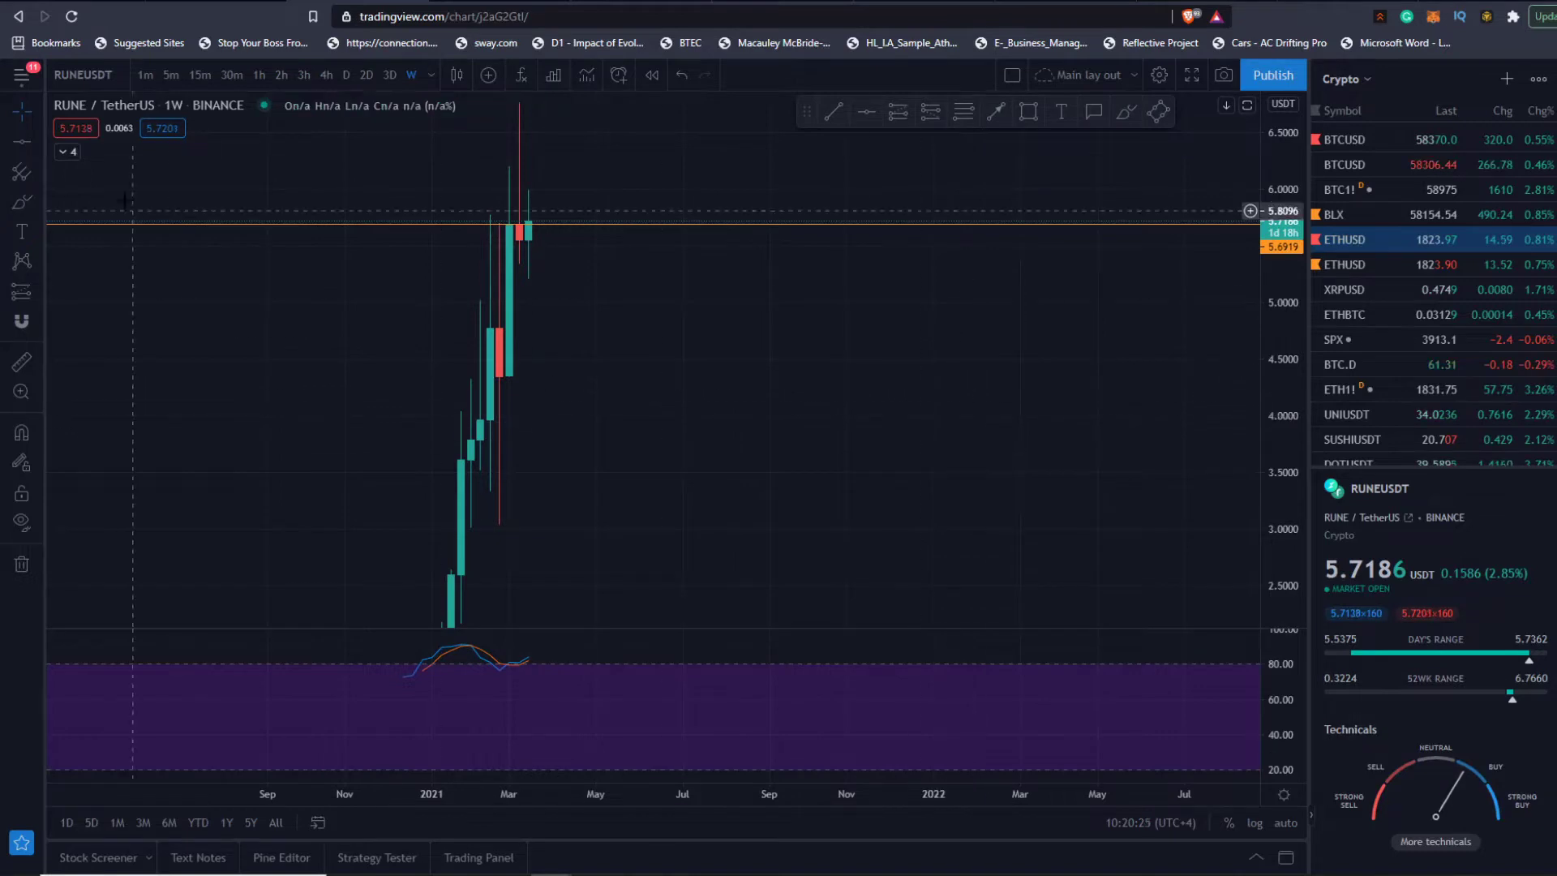
click(64, 152)
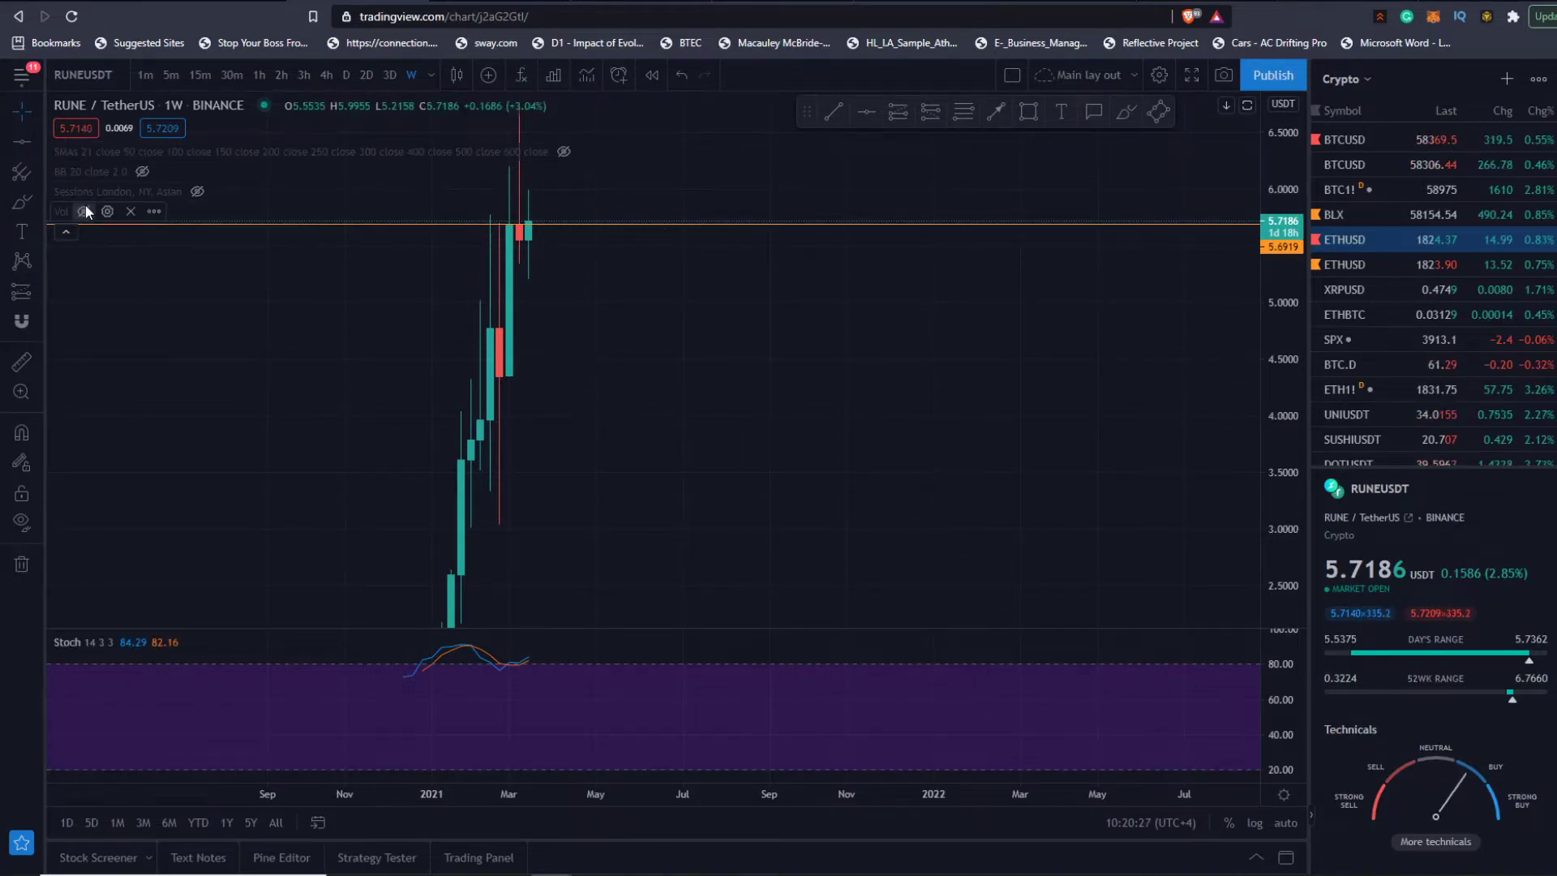
click(85, 211)
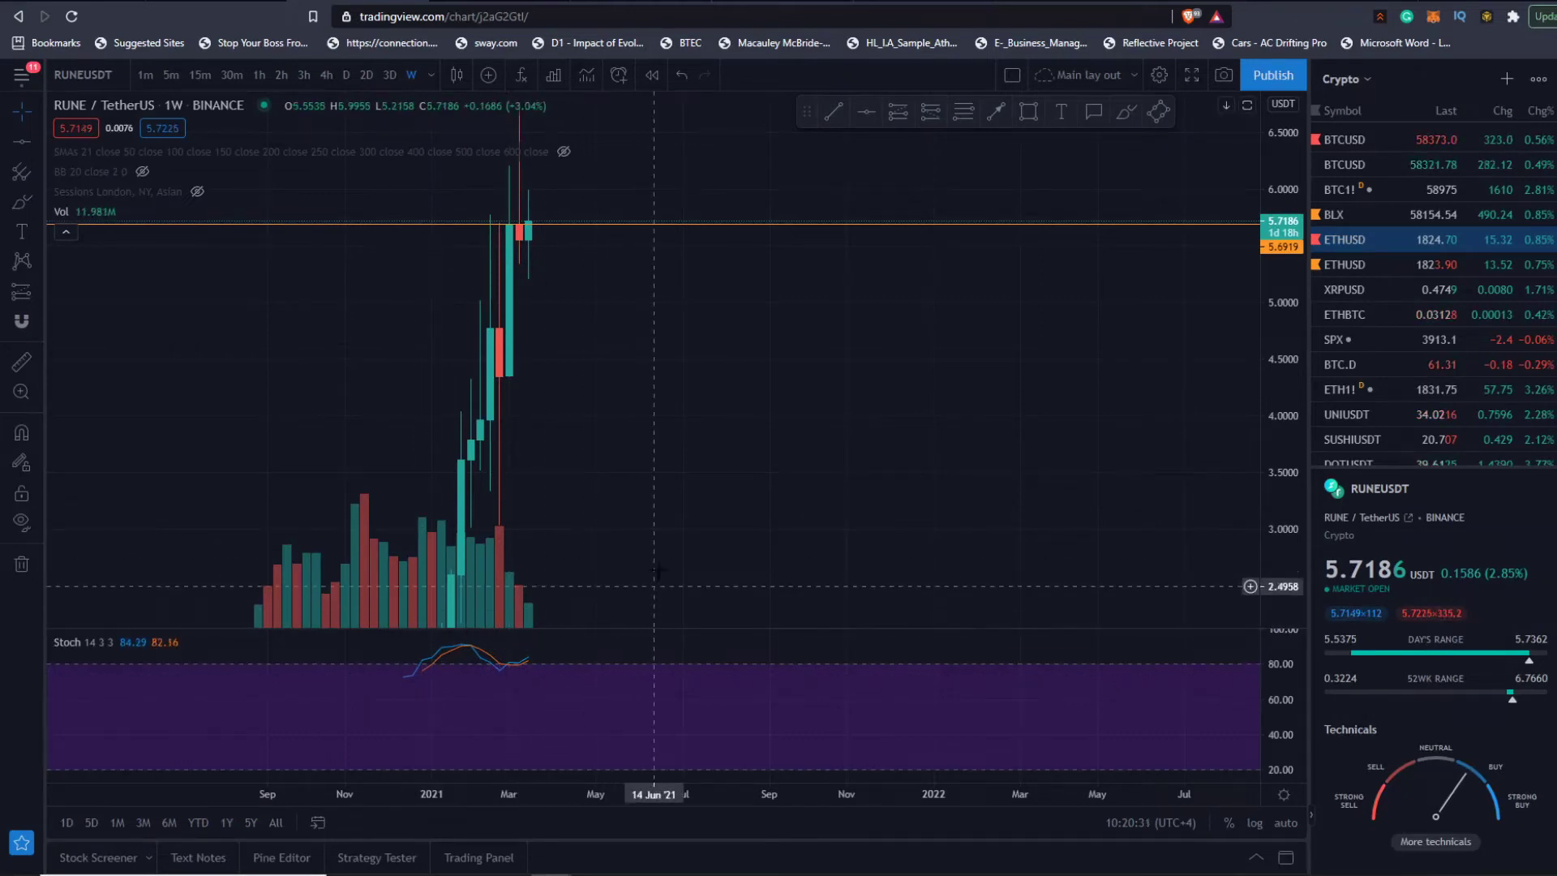
scroll(500, 543, down, 7)
scroll(862, 566, up, 7)
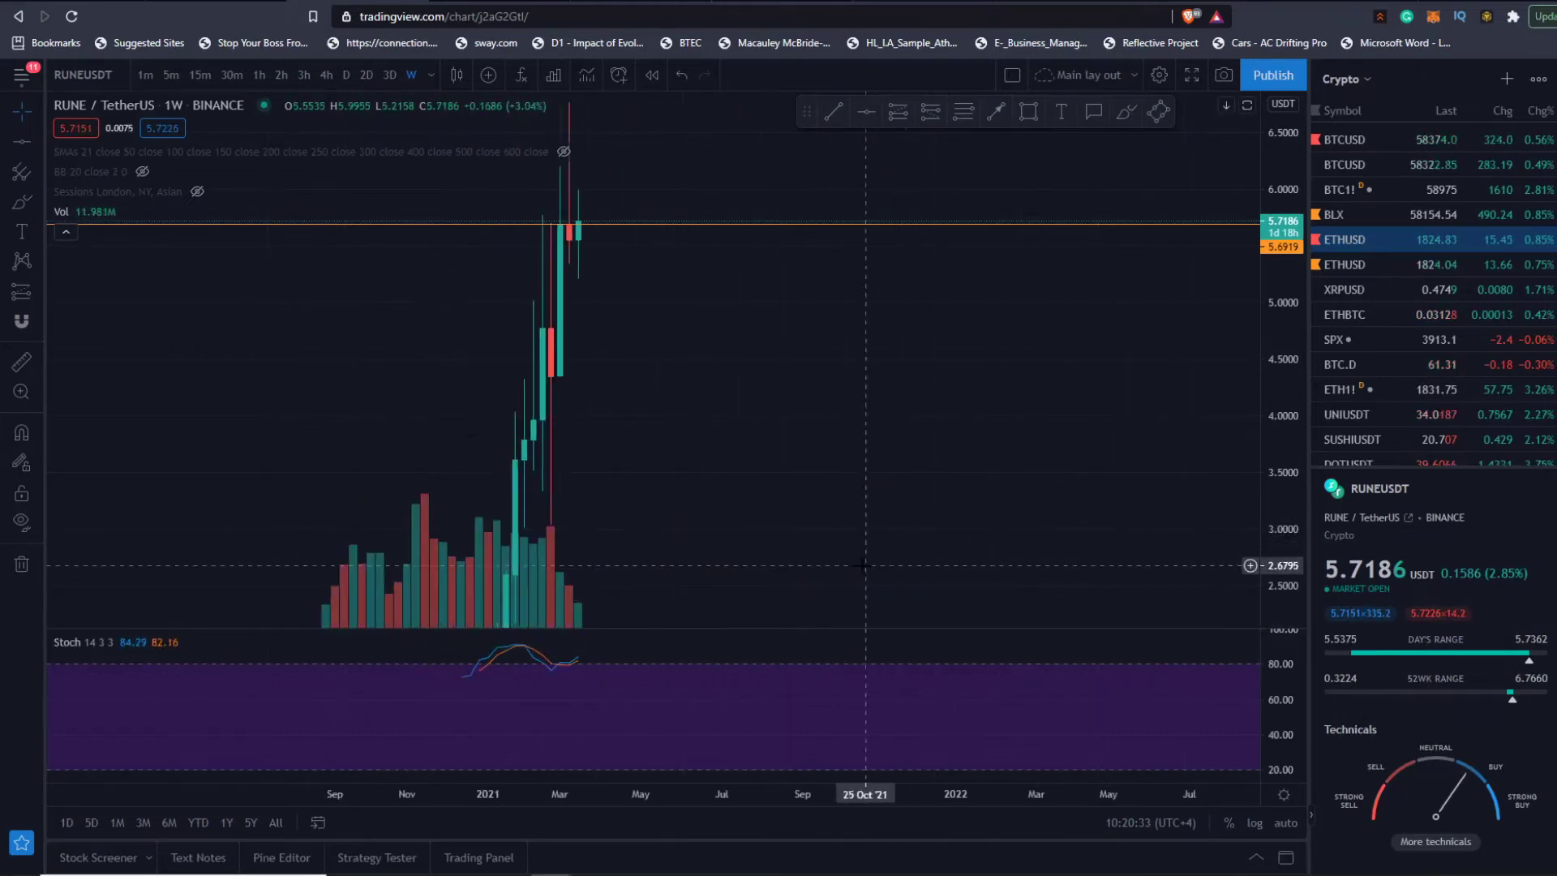
- Switch RUNEUSDT to the daily timeframe, maximize the price pane, and hide the Volume indicator
click(345, 74)
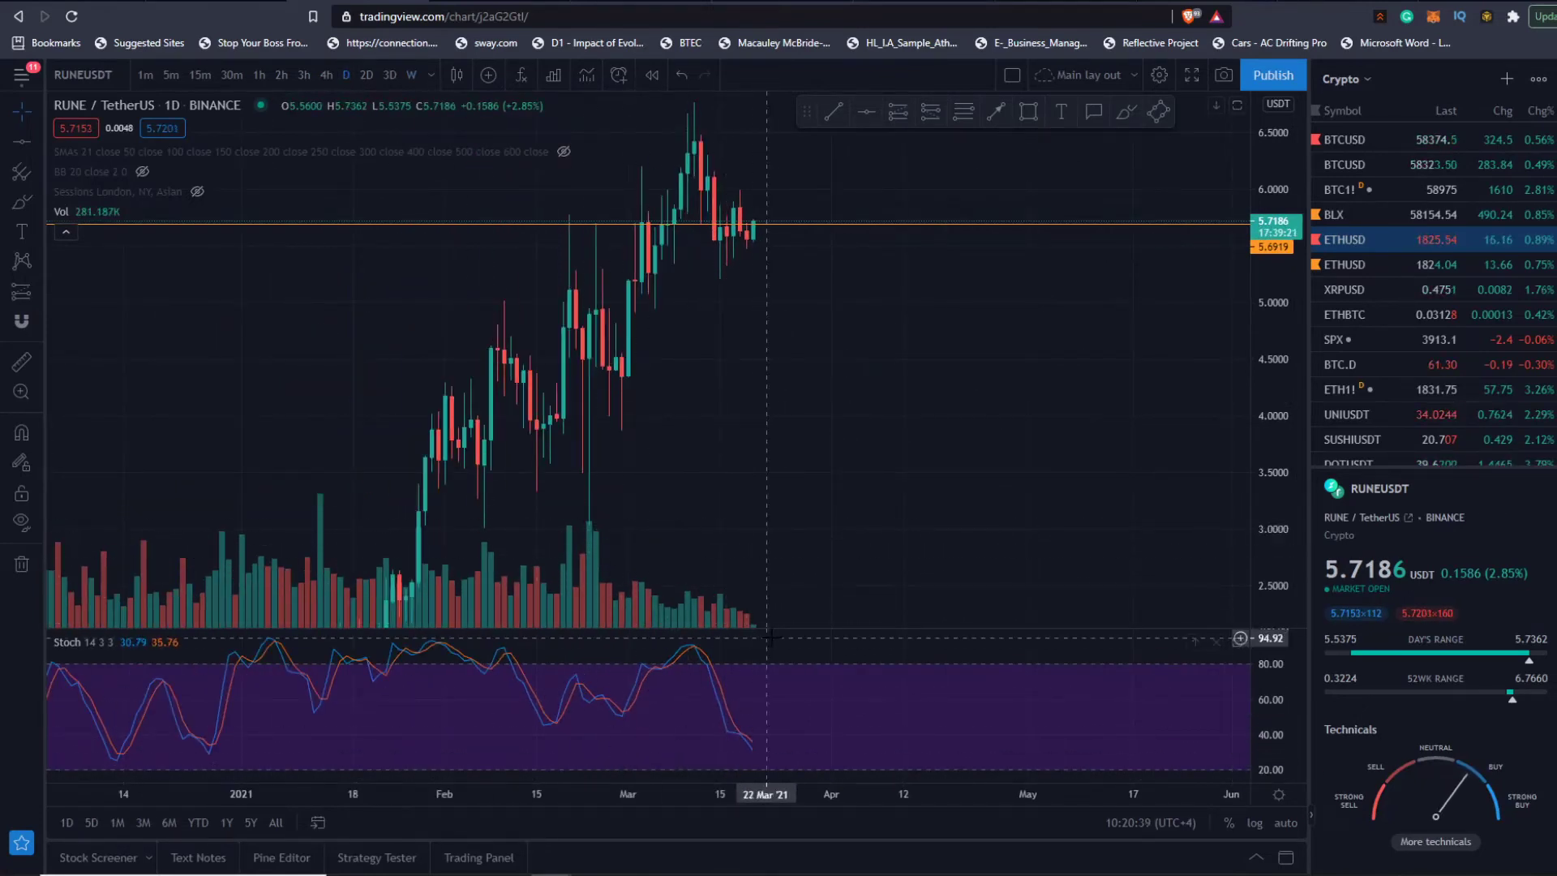
double_click(786, 507)
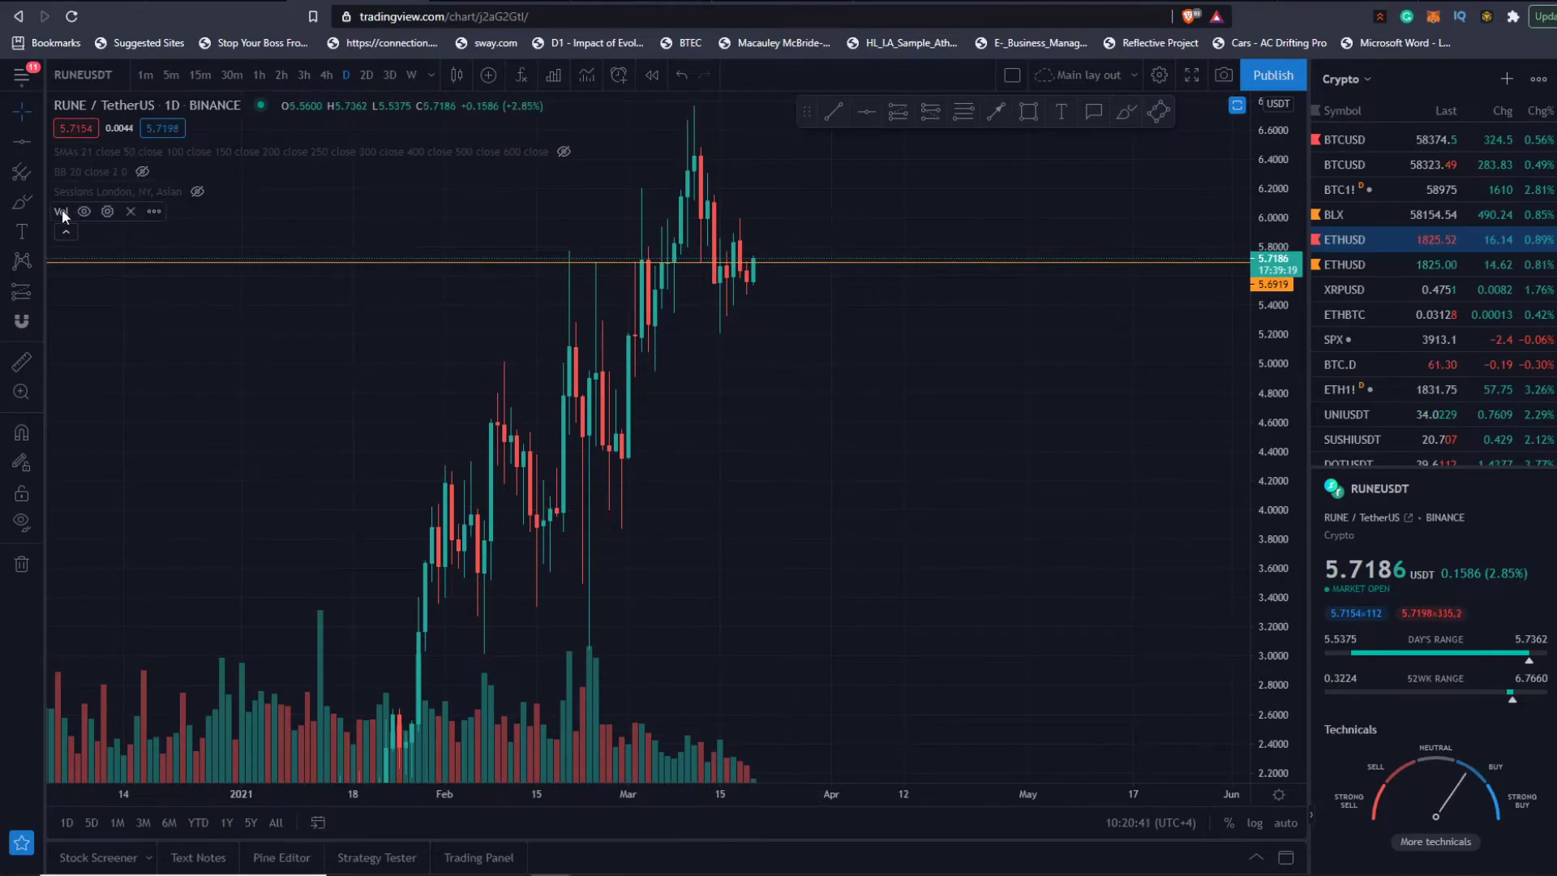
click(83, 211)
scroll(718, 365, up, 3)
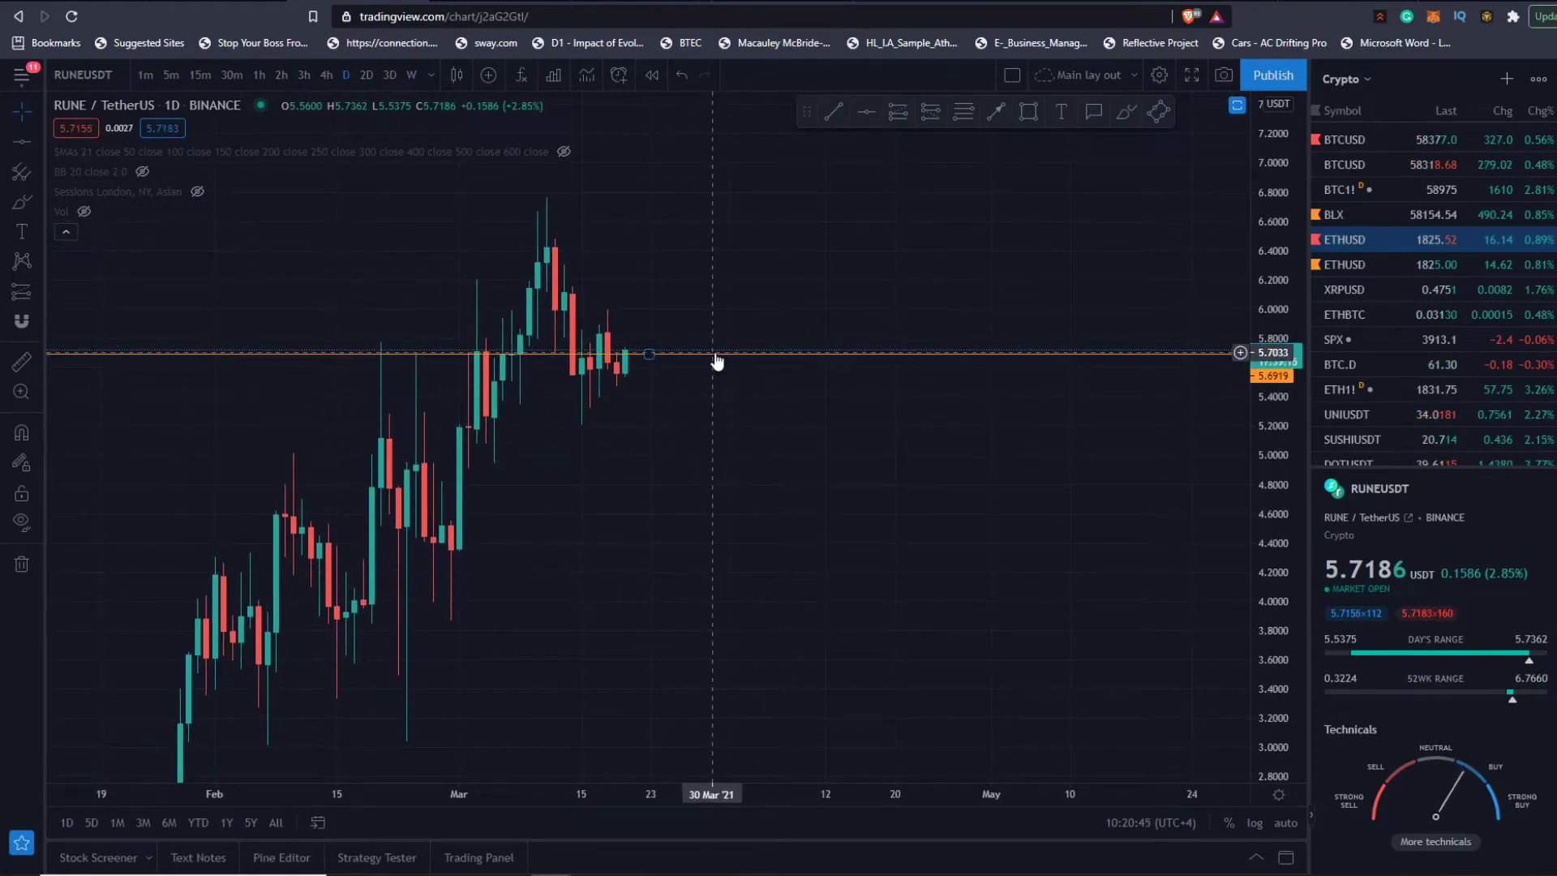
- Stretch the price scale and lower the horizontal line to 5.5570 on the daily chart
drag(1292, 464, 1265, 154)
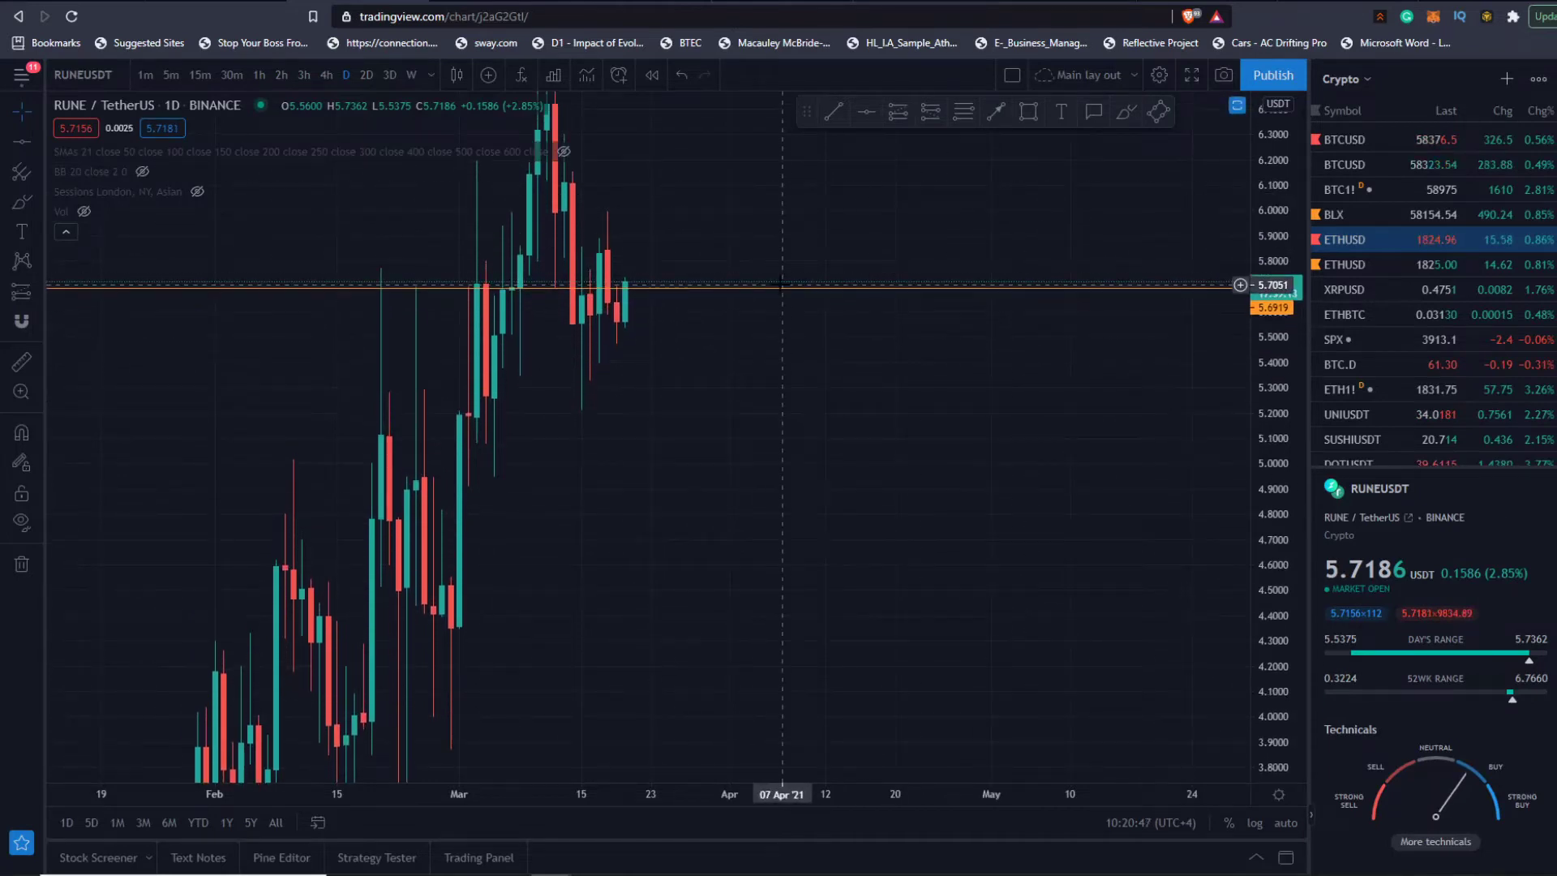
mouse_move(785, 292)
mouse_down()
mouse_move(777, 329)
mouse_move(760, 323)
mouse_move(771, 318)
mouse_up()
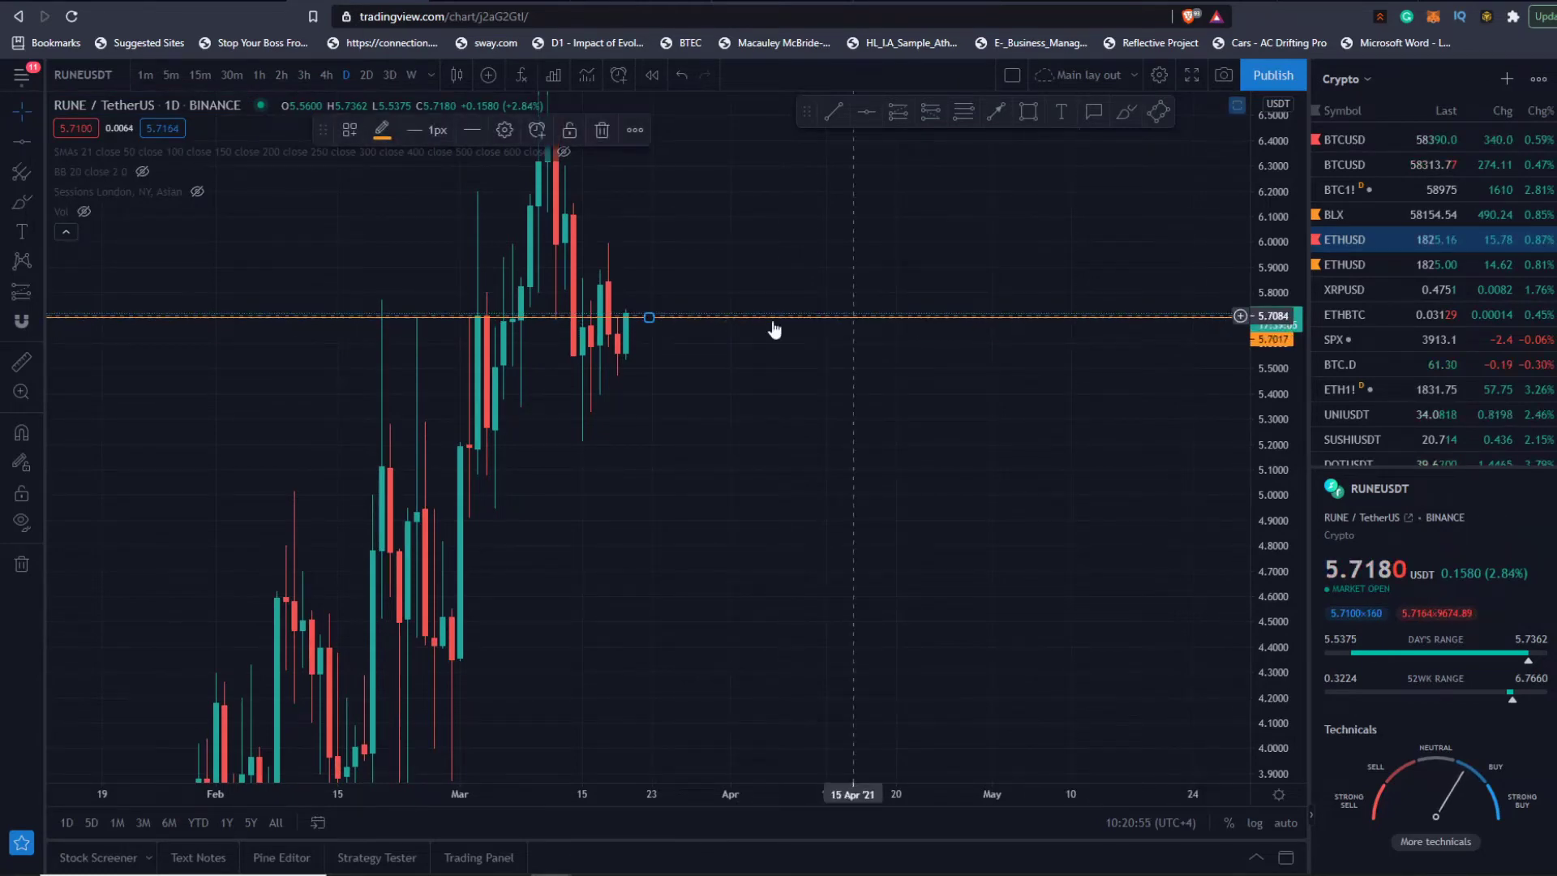
drag(730, 318, 740, 354)
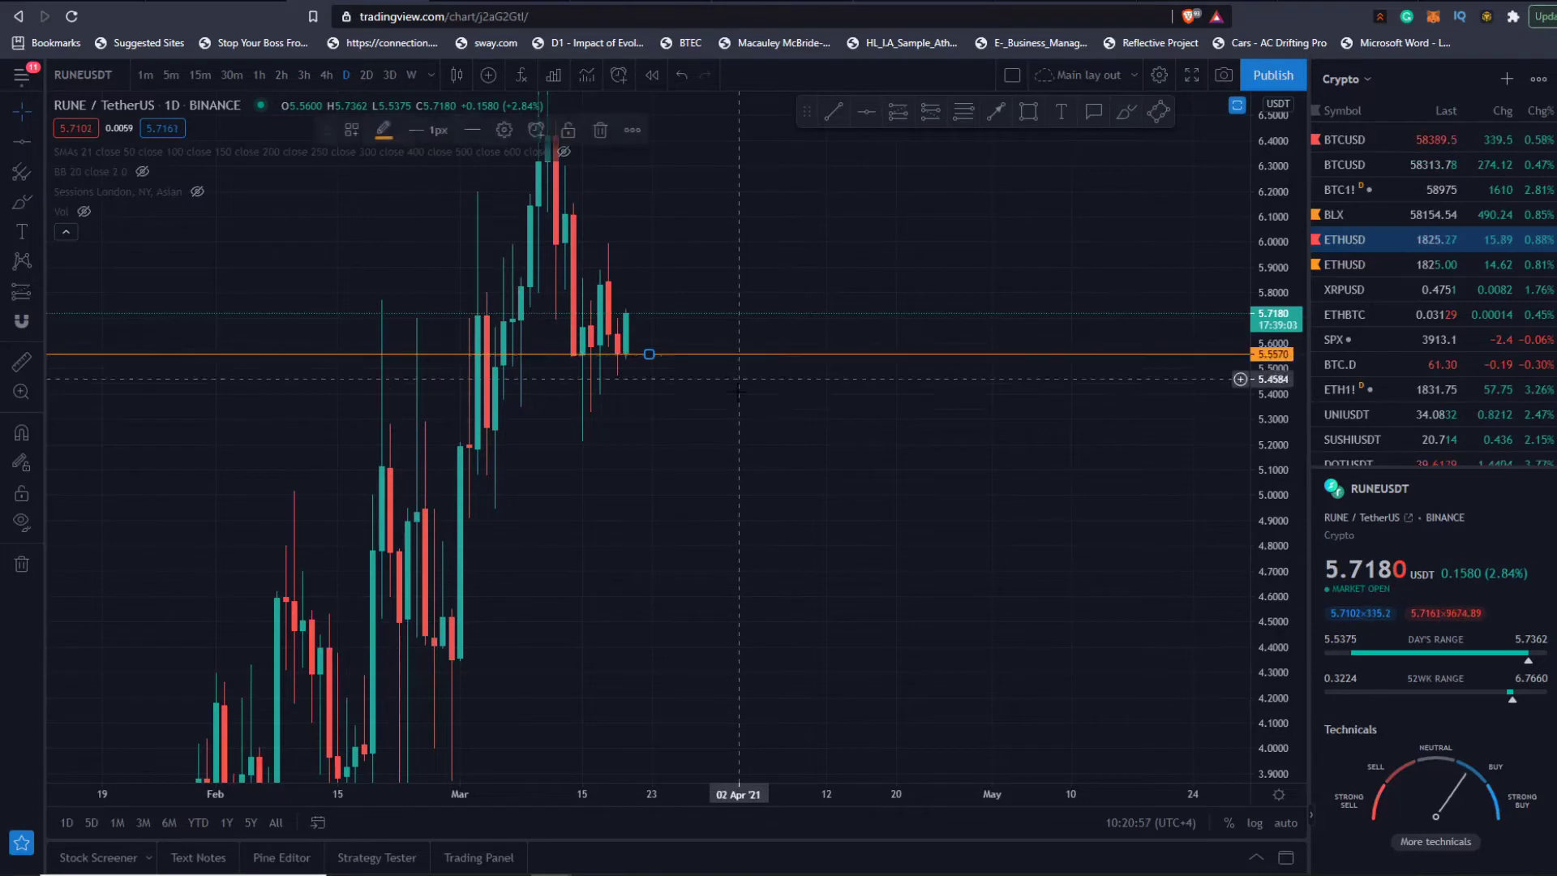
drag(668, 418, 599, 436)
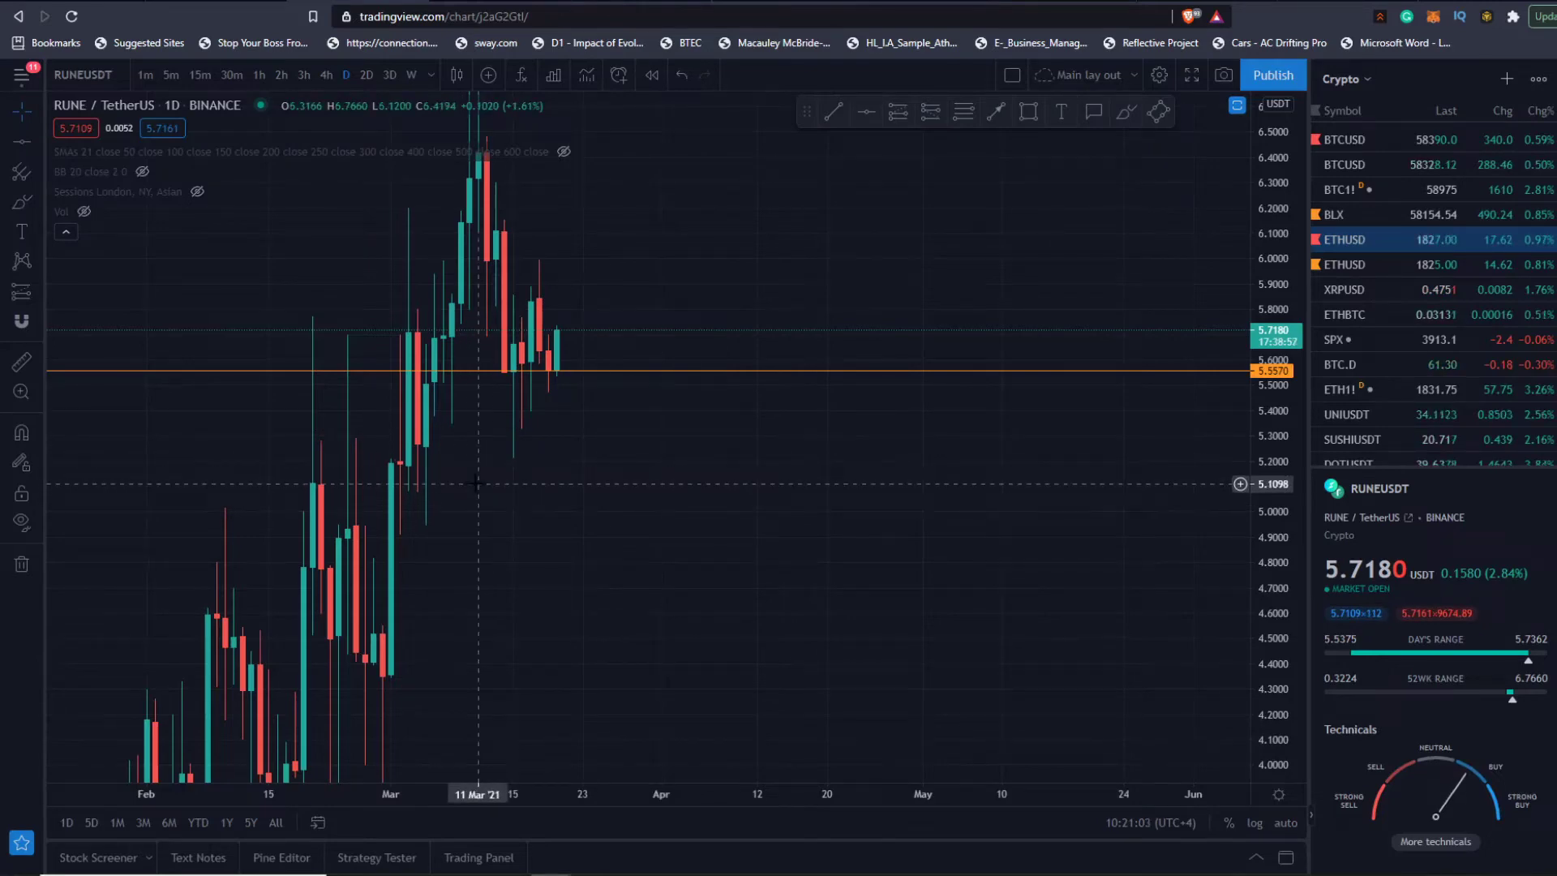
drag(519, 552, 783, 510)
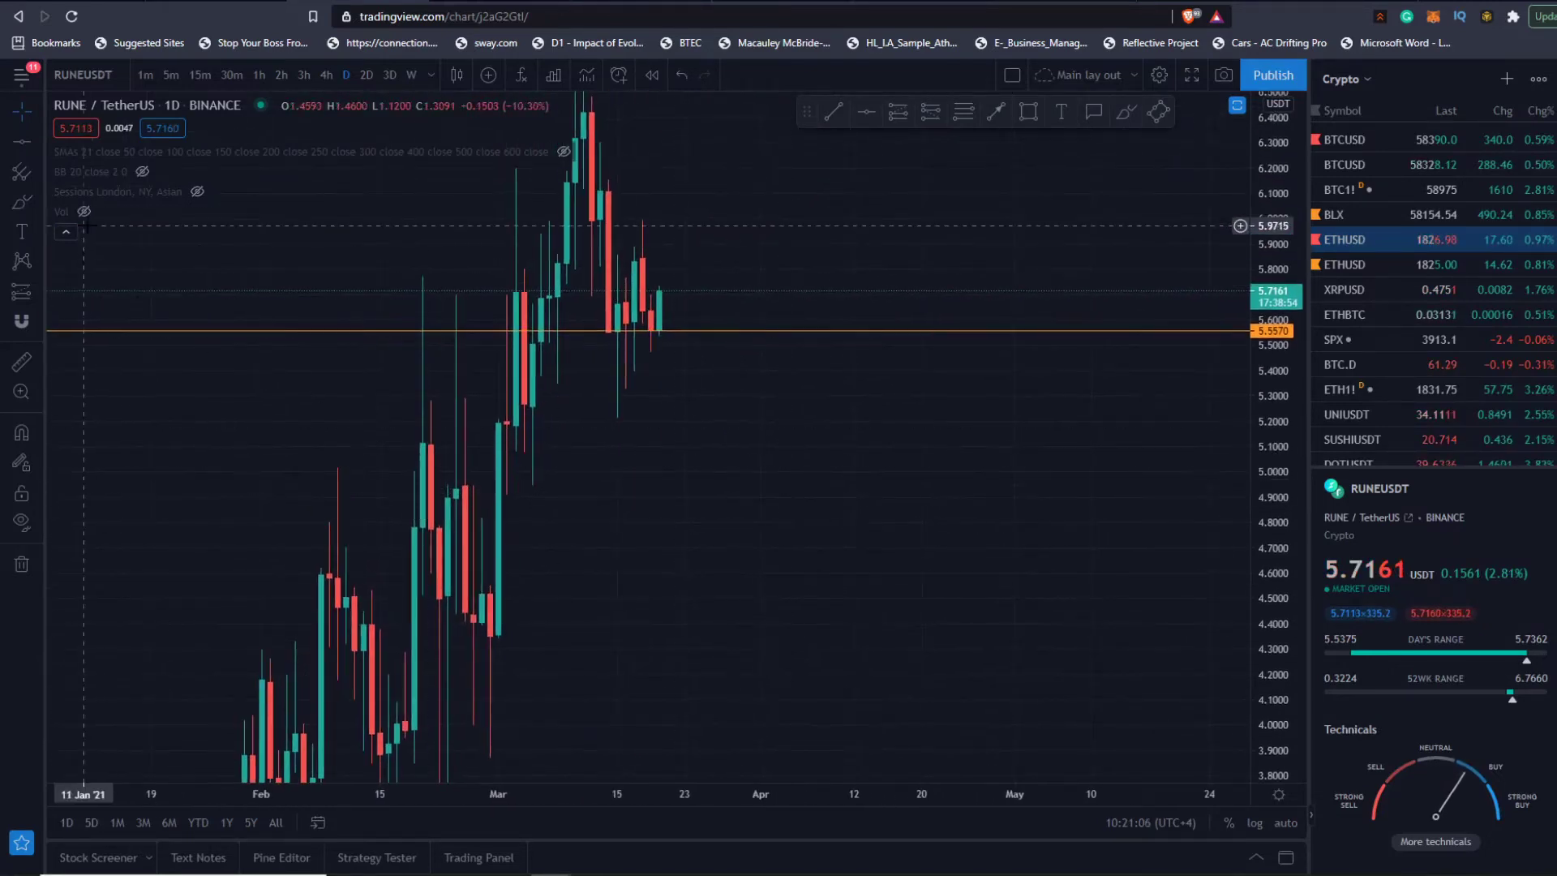
- Switch RUNEUSDT to the 4-hour timeframe and examine the February and March swings around the 5.5570 line
click(317, 77)
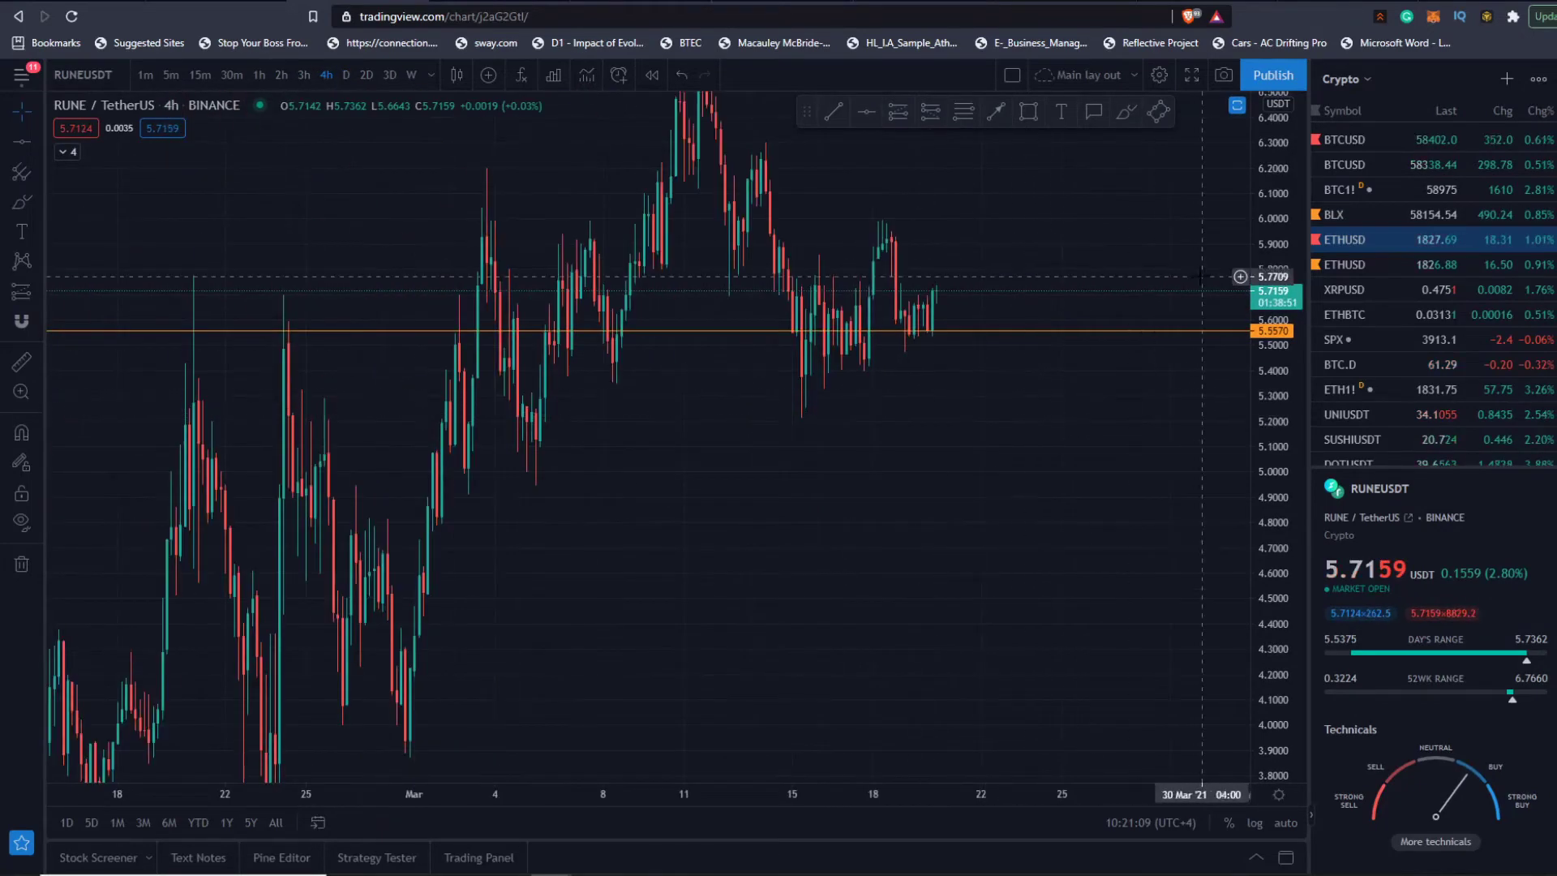
scroll(1074, 525, down, 5)
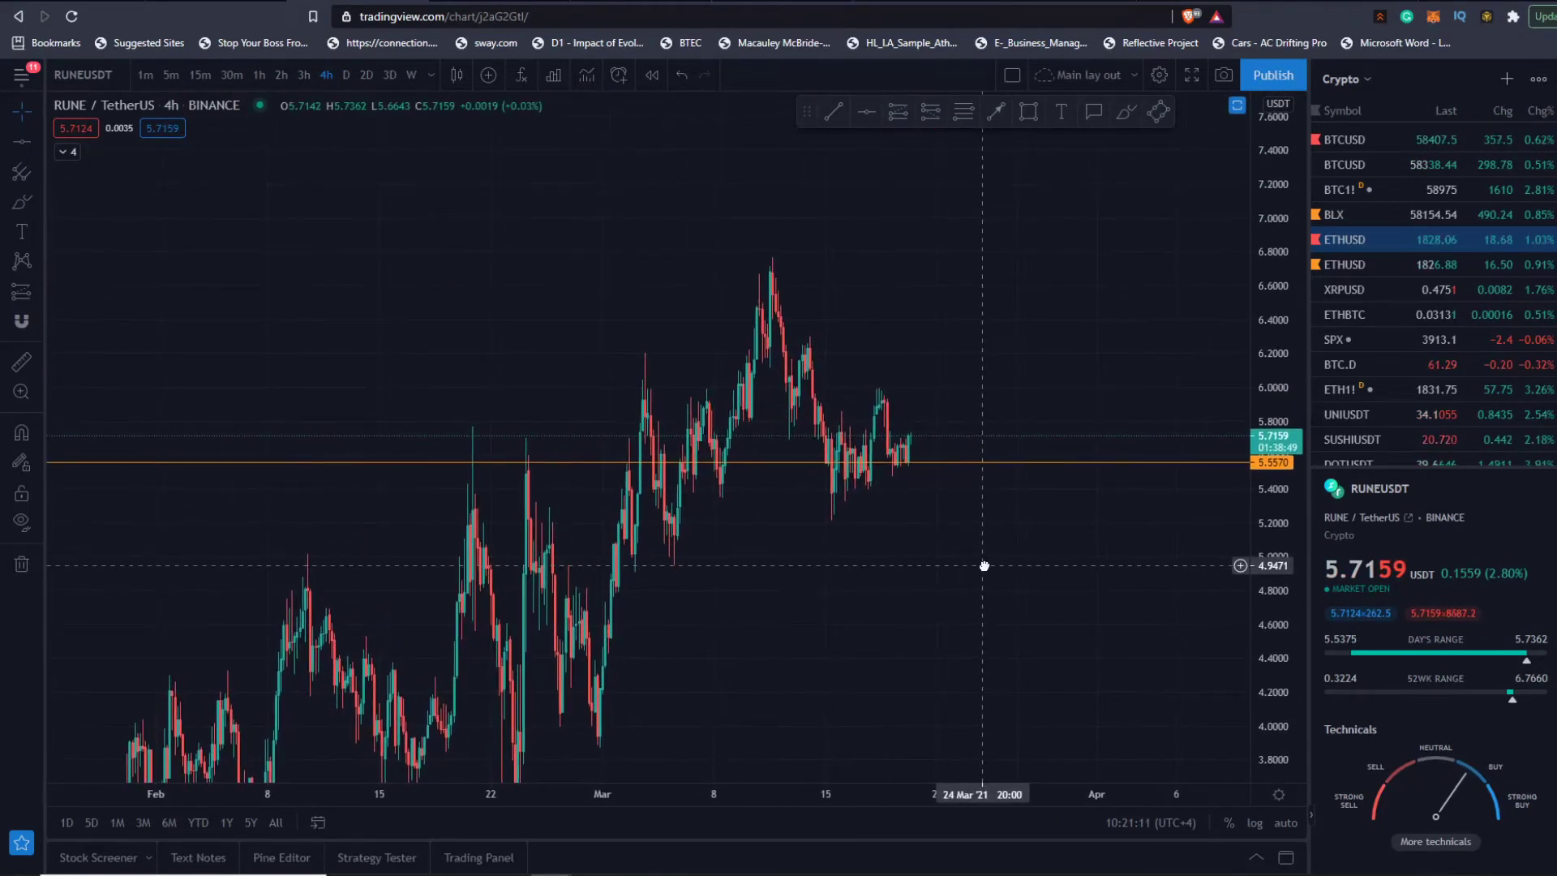
drag(984, 565, 914, 528)
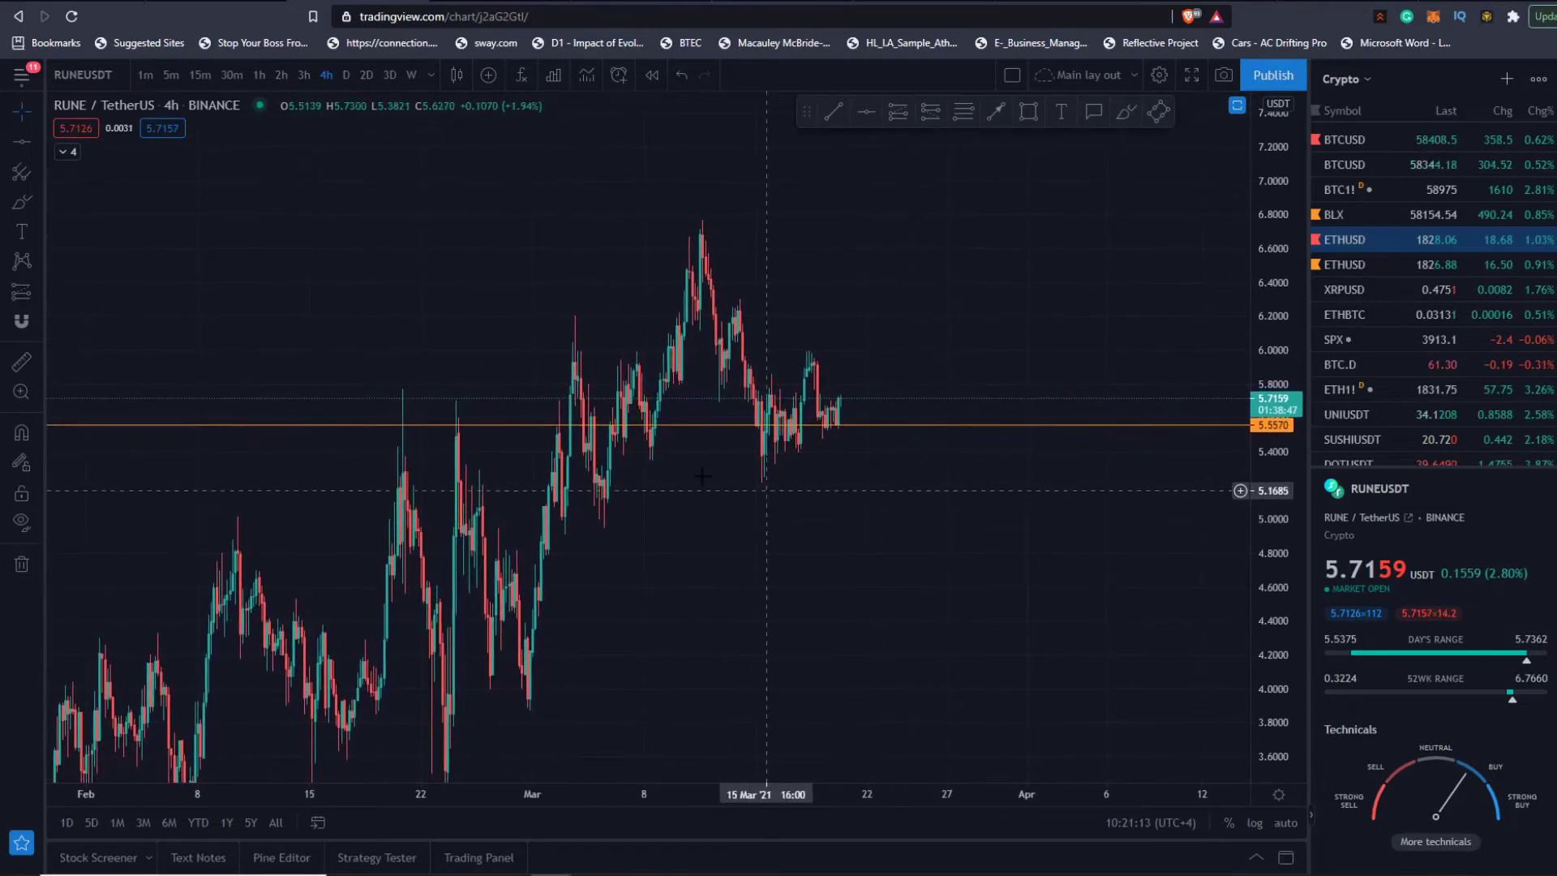
- Mark the three successive March peaks with green curved brush arrows and undo all three
click(22, 202)
drag(499, 400, 620, 361)
mouse_move(632, 288)
mouse_down()
mouse_move(670, 239)
mouse_move(759, 276)
mouse_up()
drag(747, 373, 872, 368)
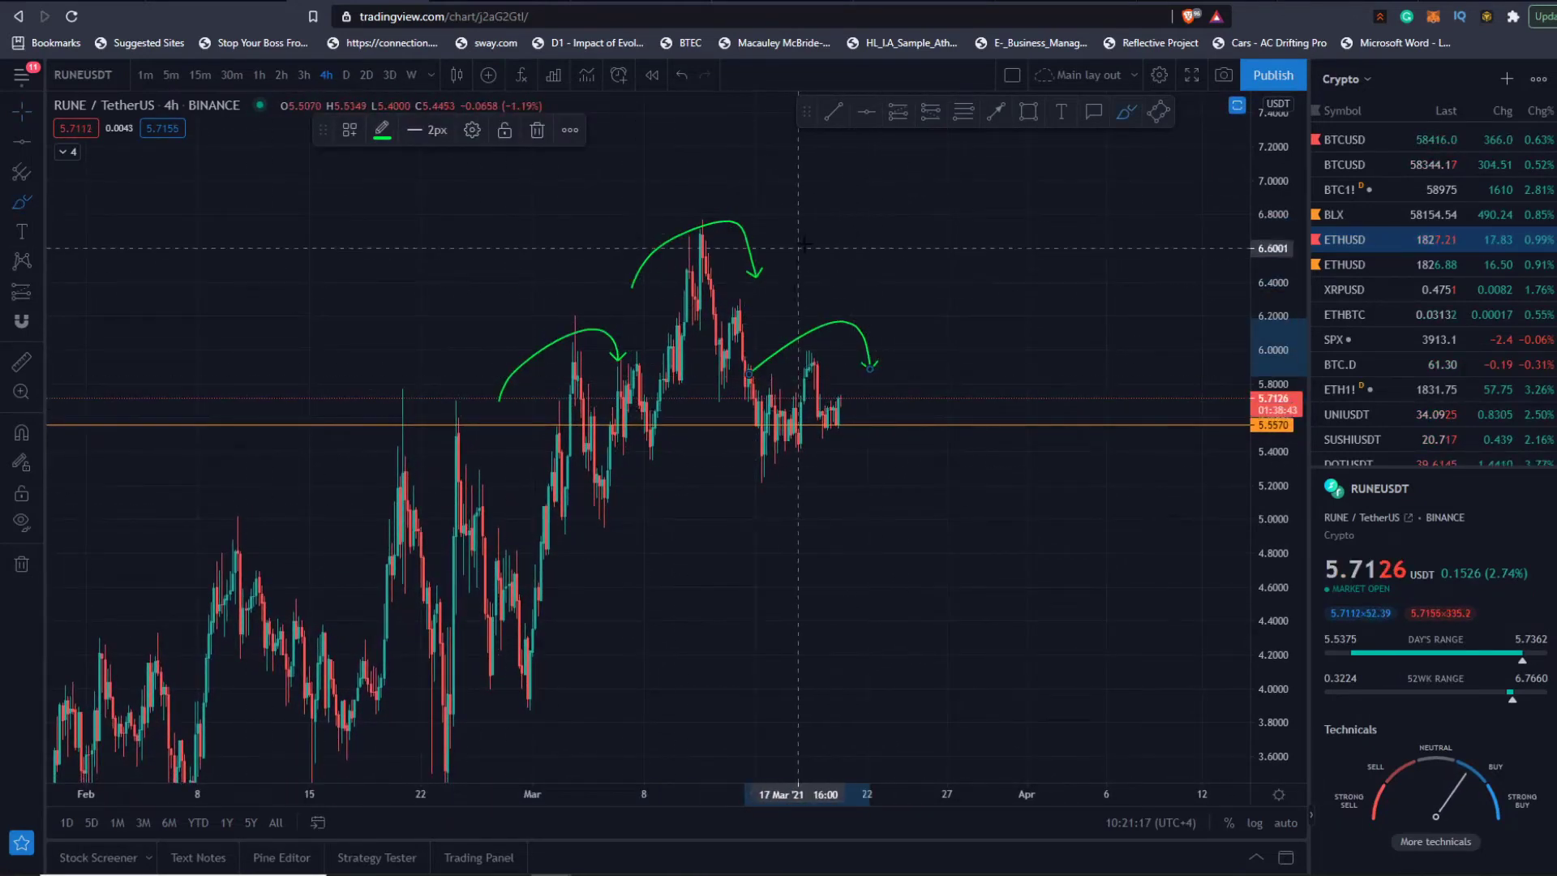
scroll(631, 471, up, 1)
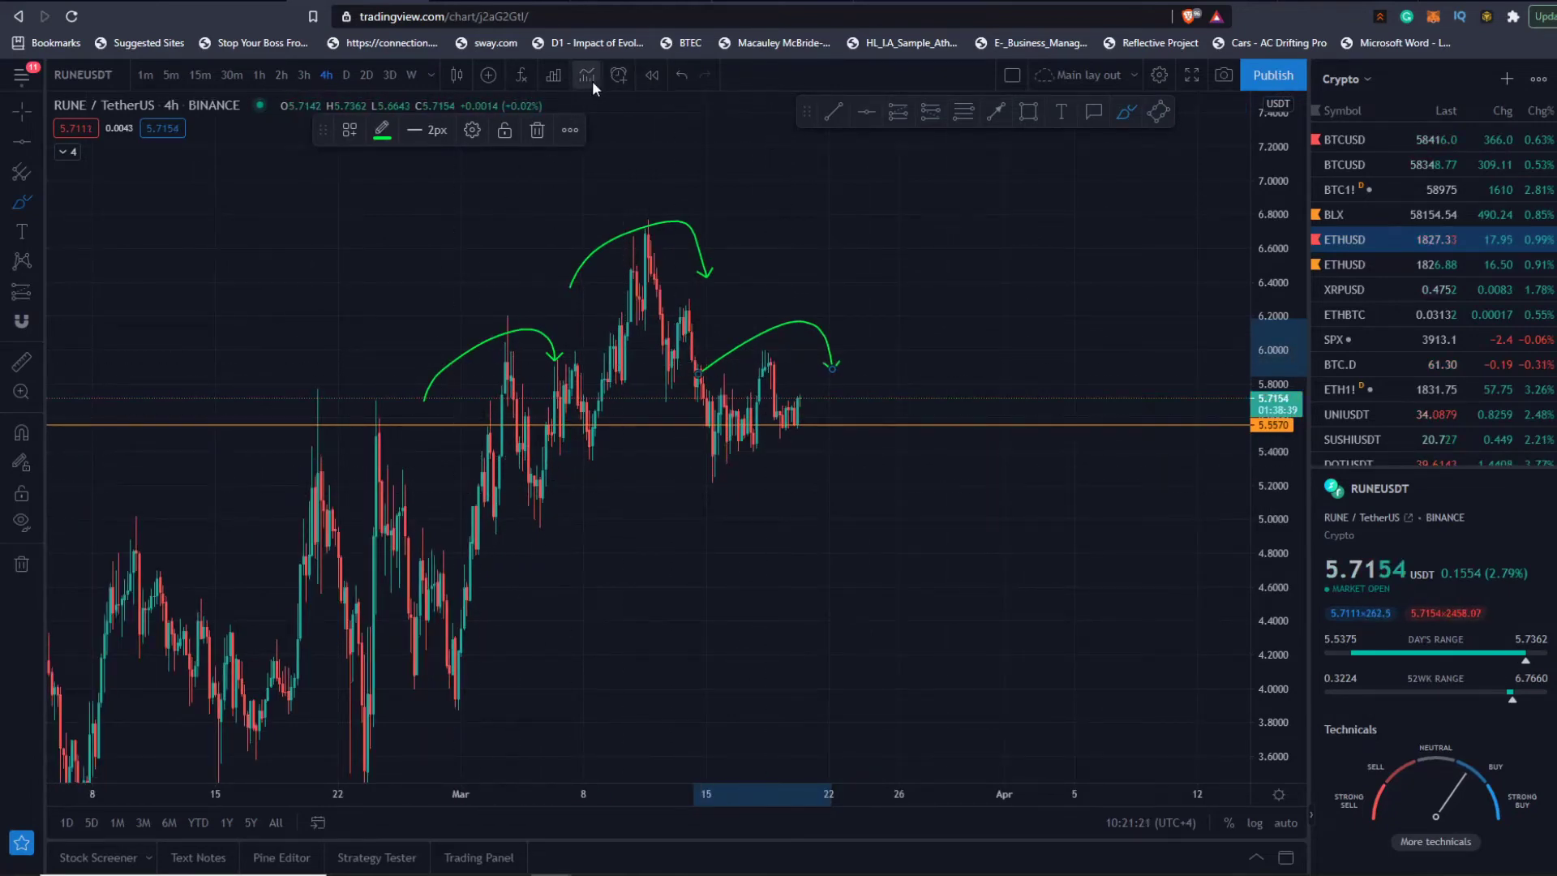
click(680, 77)
click(680, 78)
click(680, 78)
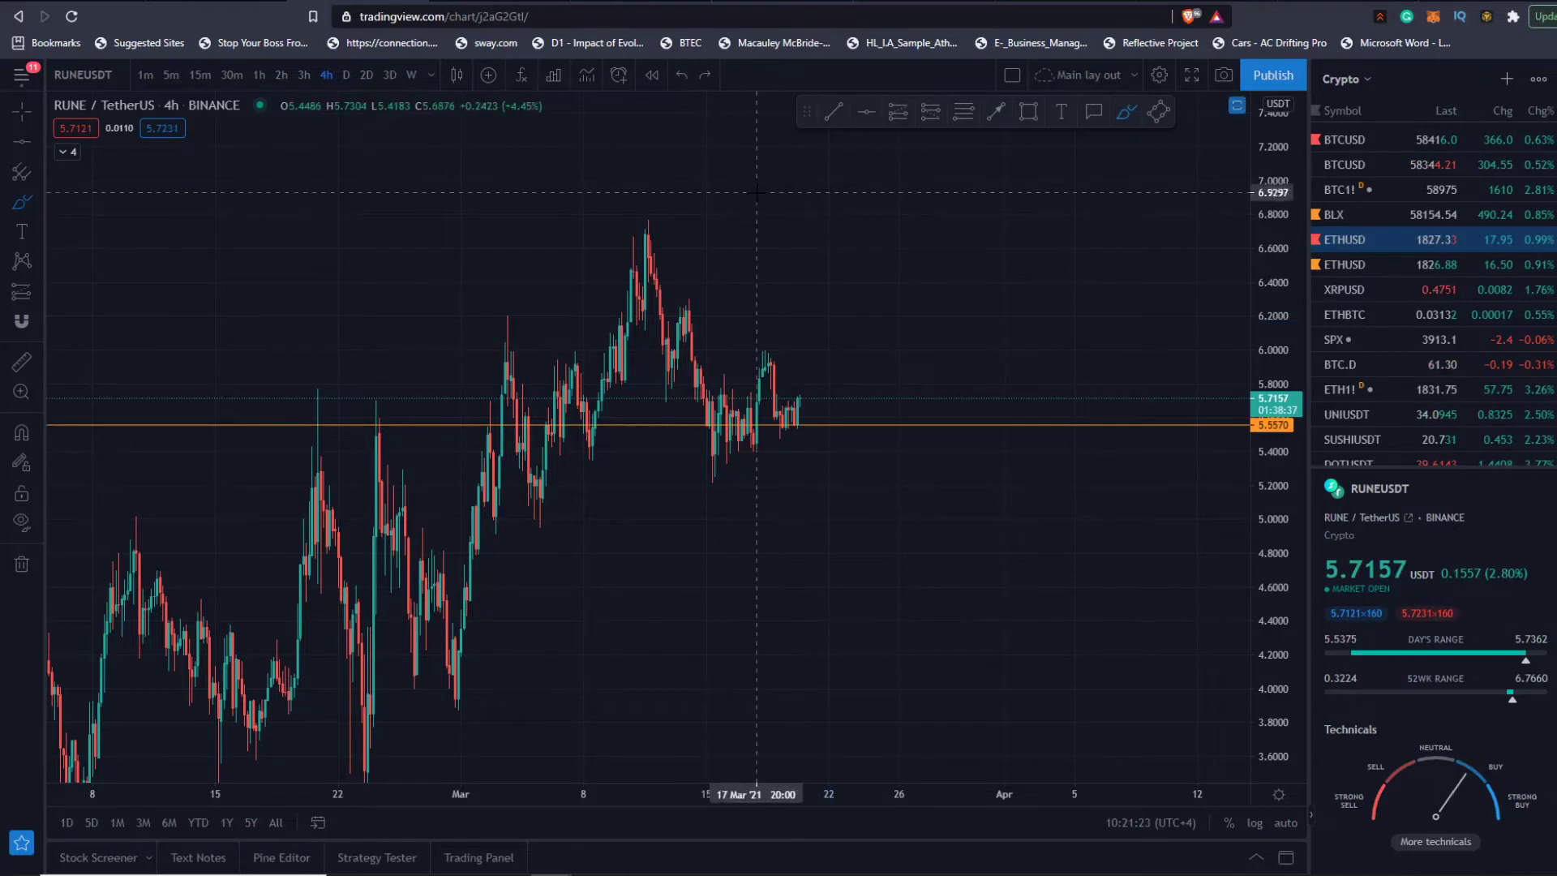
scroll(892, 567, down, 3)
drag(1044, 600, 1029, 341)
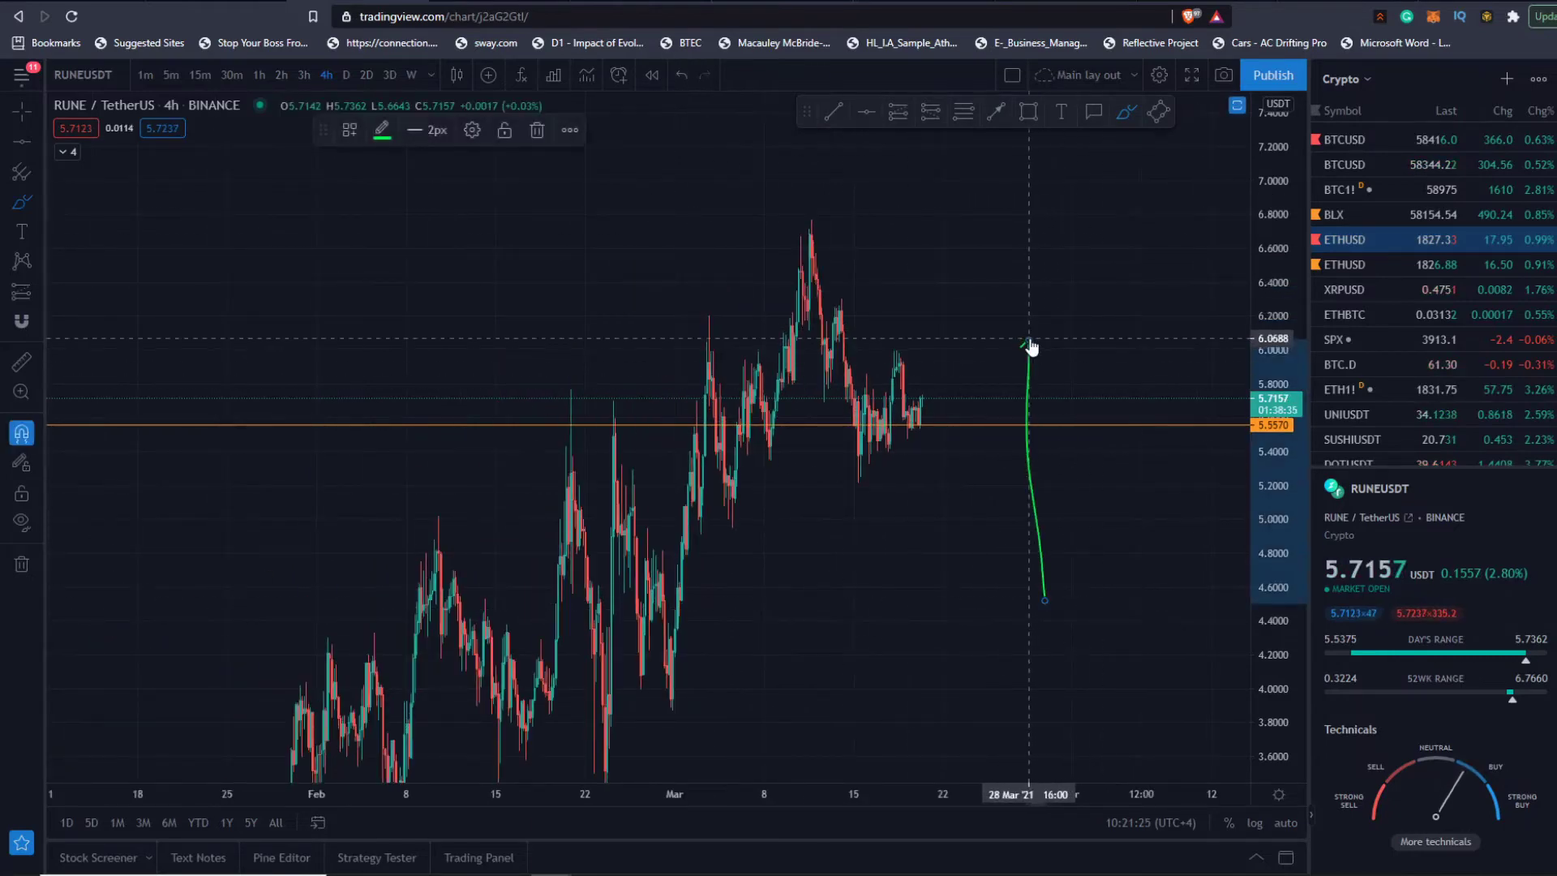
key(ctrl+z)
- Examine the 4-hour RUNEUSDT candles since February and up close against the 5.5570 support line
click(22, 112)
mouse_move(460, 320)
mouse_down()
mouse_move(438, 174)
mouse_move(451, 115)
mouse_up()
scroll(1164, 397, down, 4)
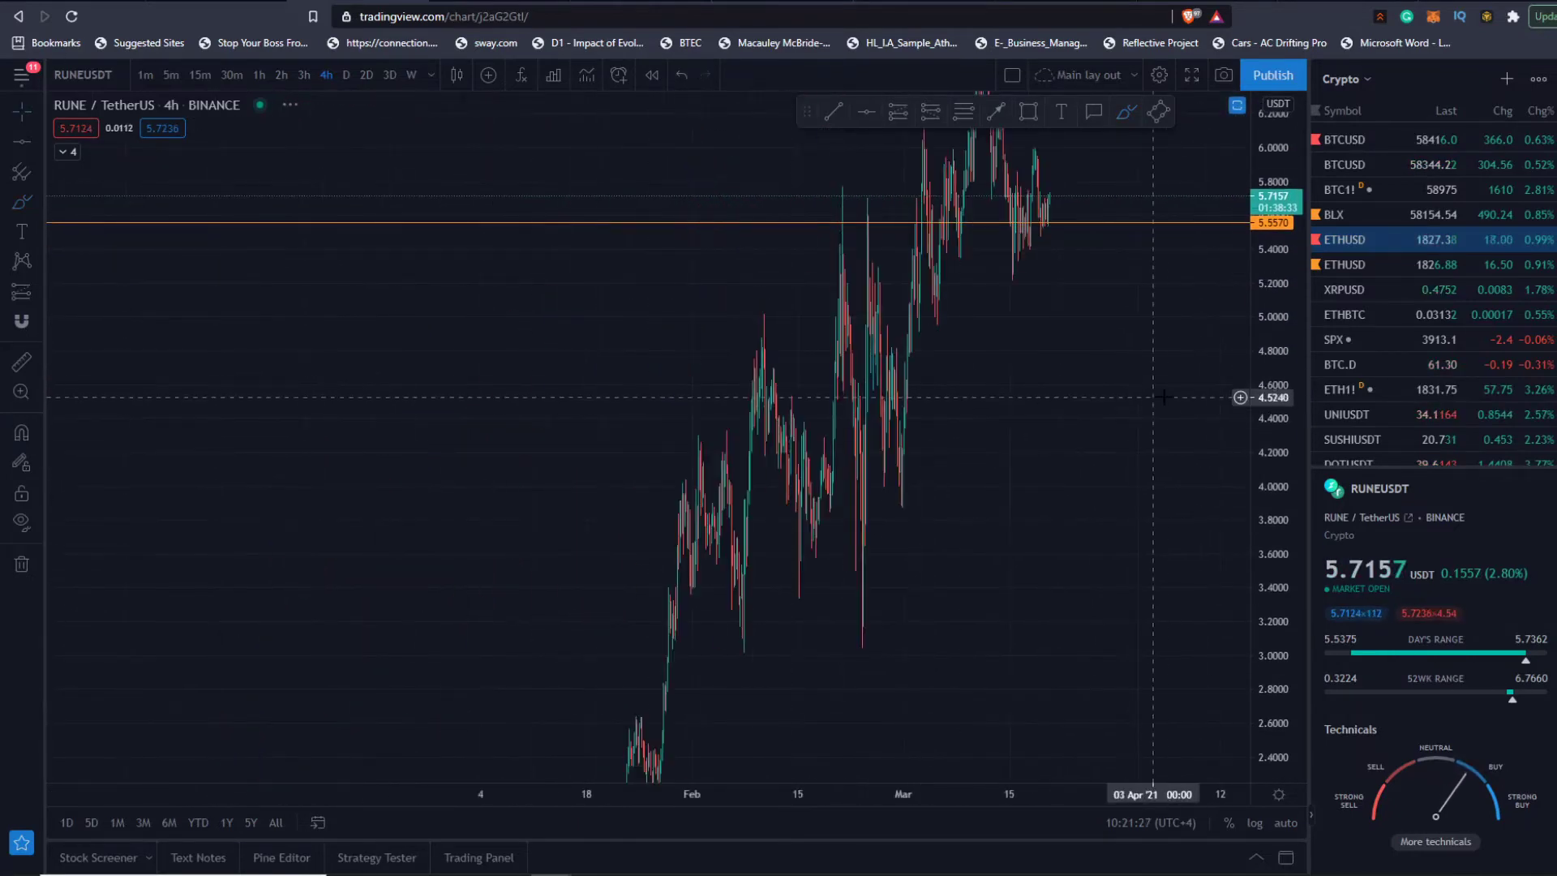
scroll(1154, 383, up, 5)
drag(849, 401, 833, 618)
scroll(836, 519, up, 2)
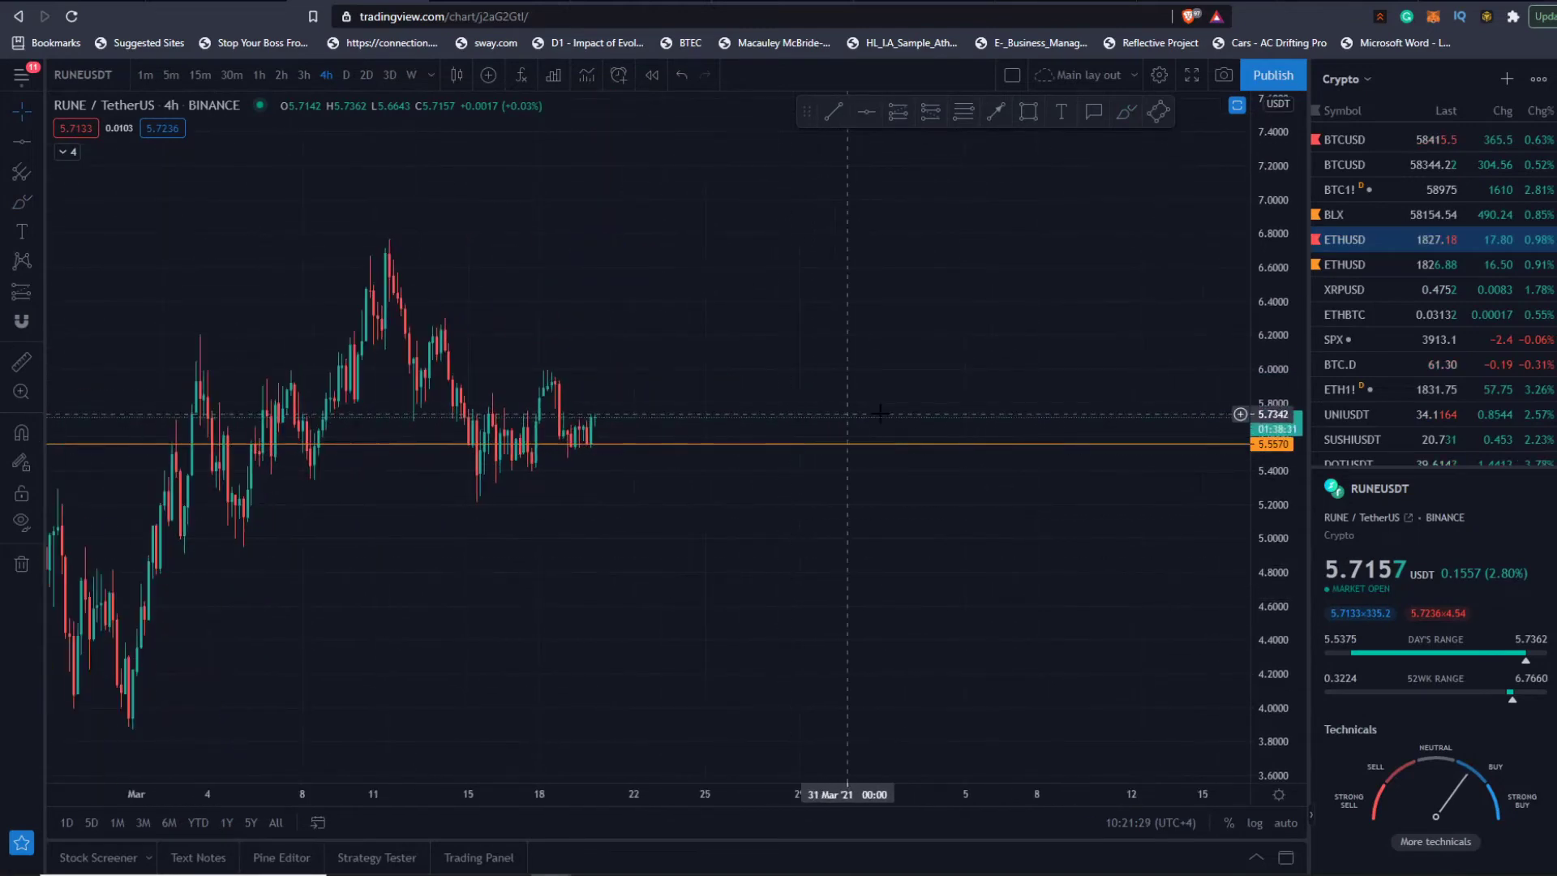
drag(1268, 592, 897, 84)
scroll(727, 379, up, 4)
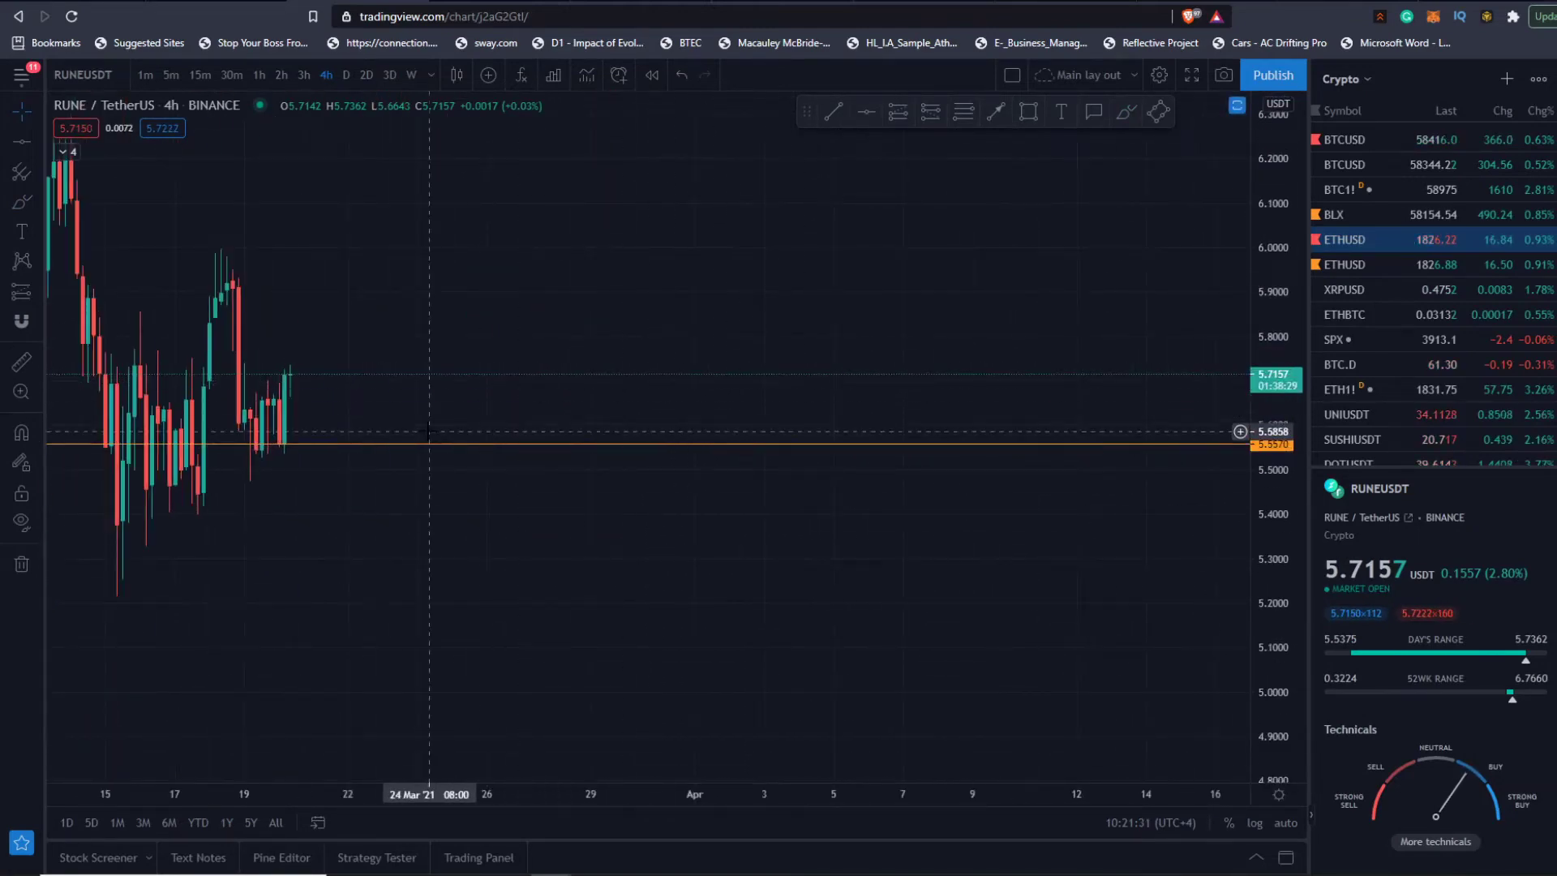
drag(429, 432, 724, 519)
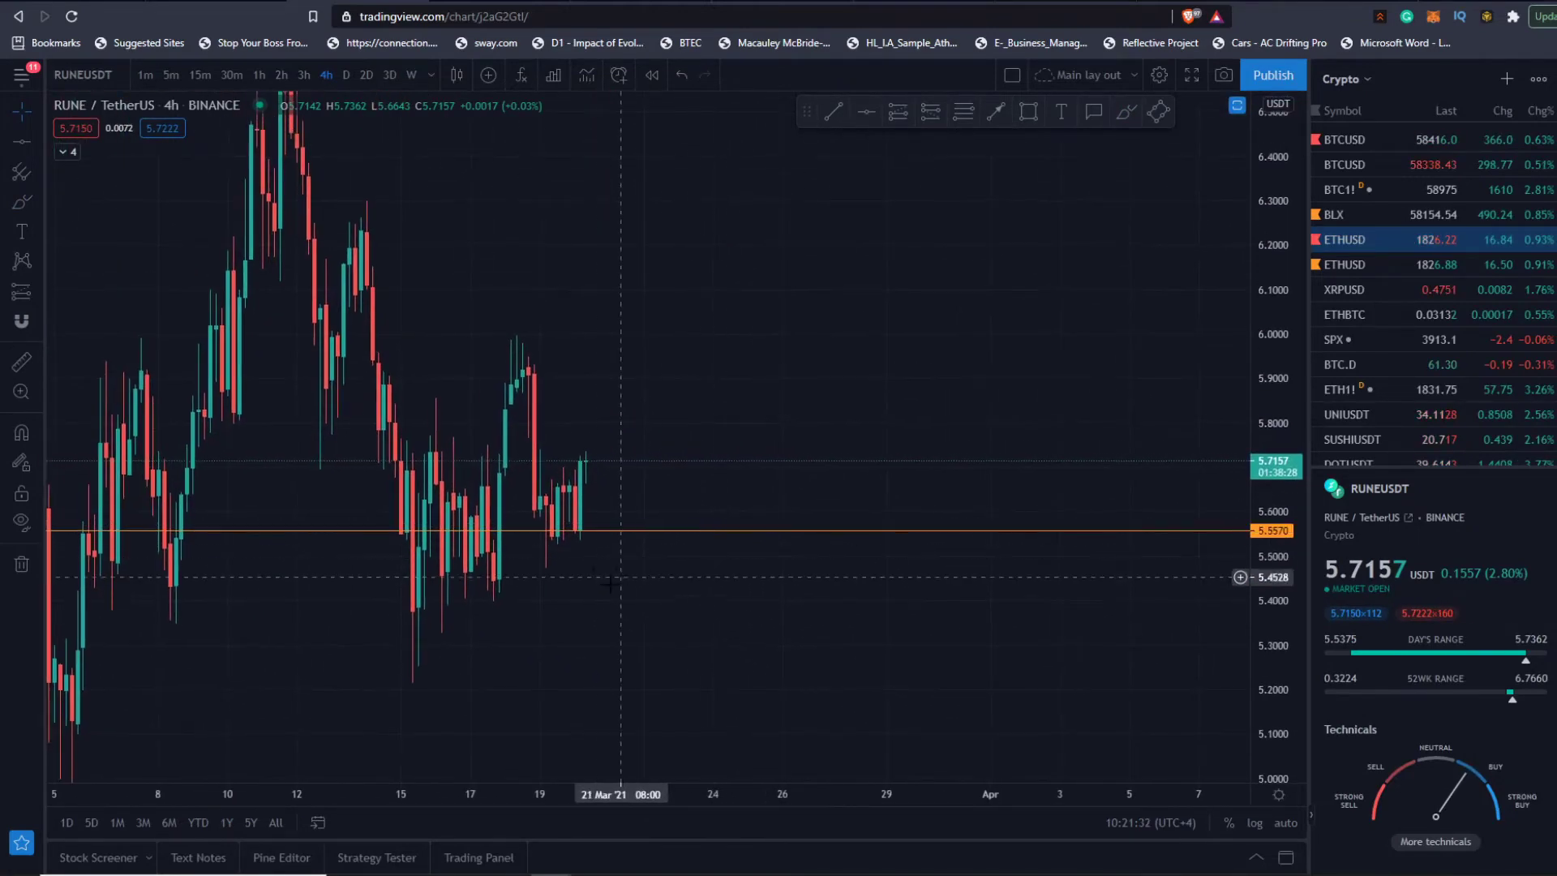
- Restore the Stochastic pane and view it with the RUNEUSDT candles on the 1-hour timeframe
double_click(614, 392)
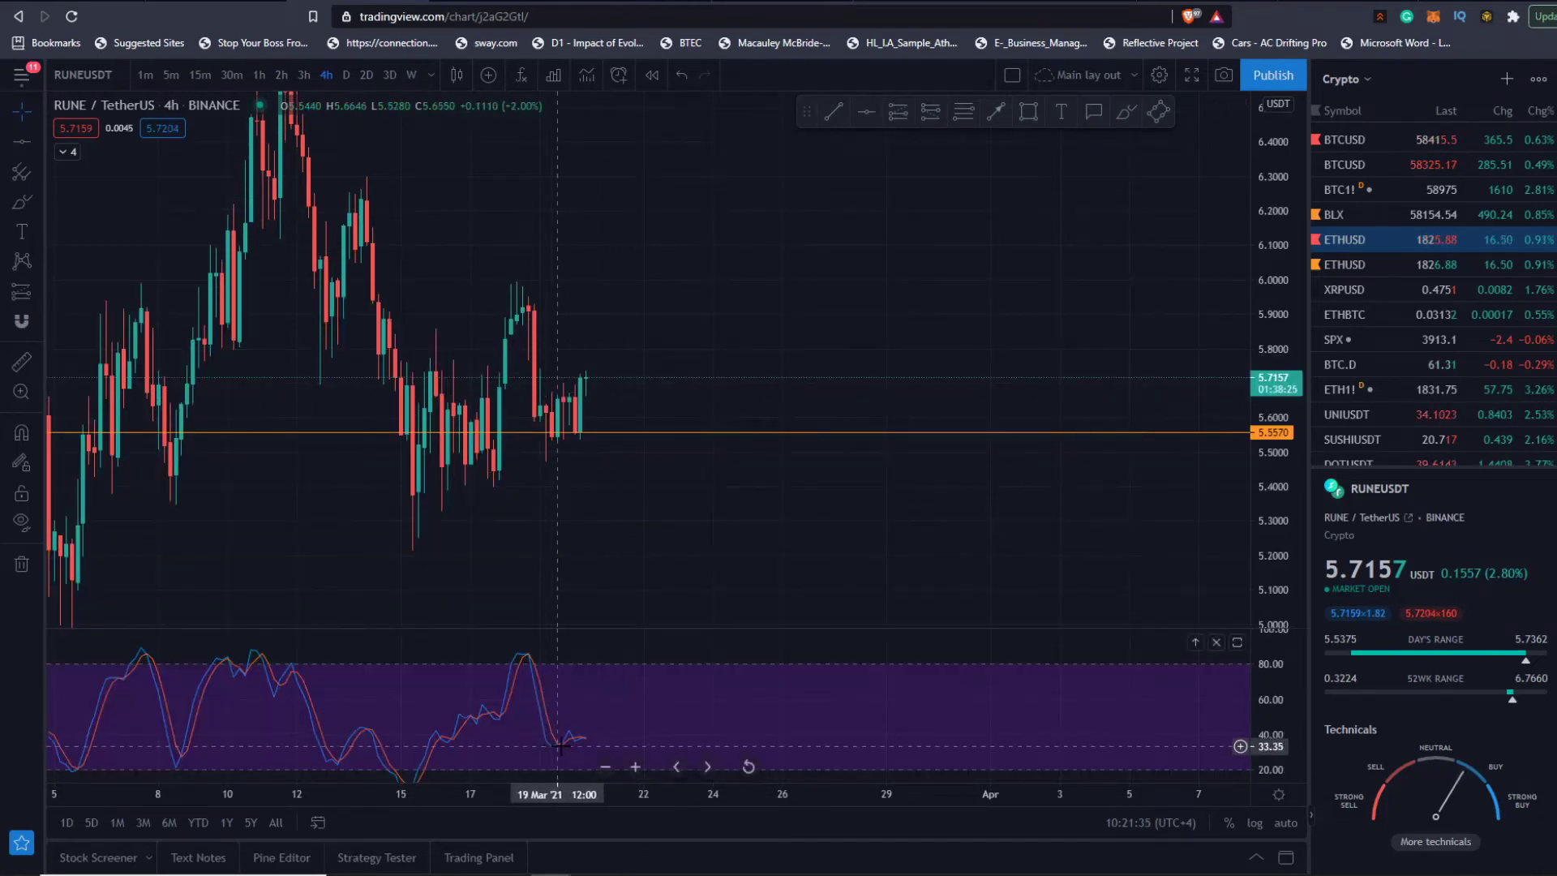
click(259, 77)
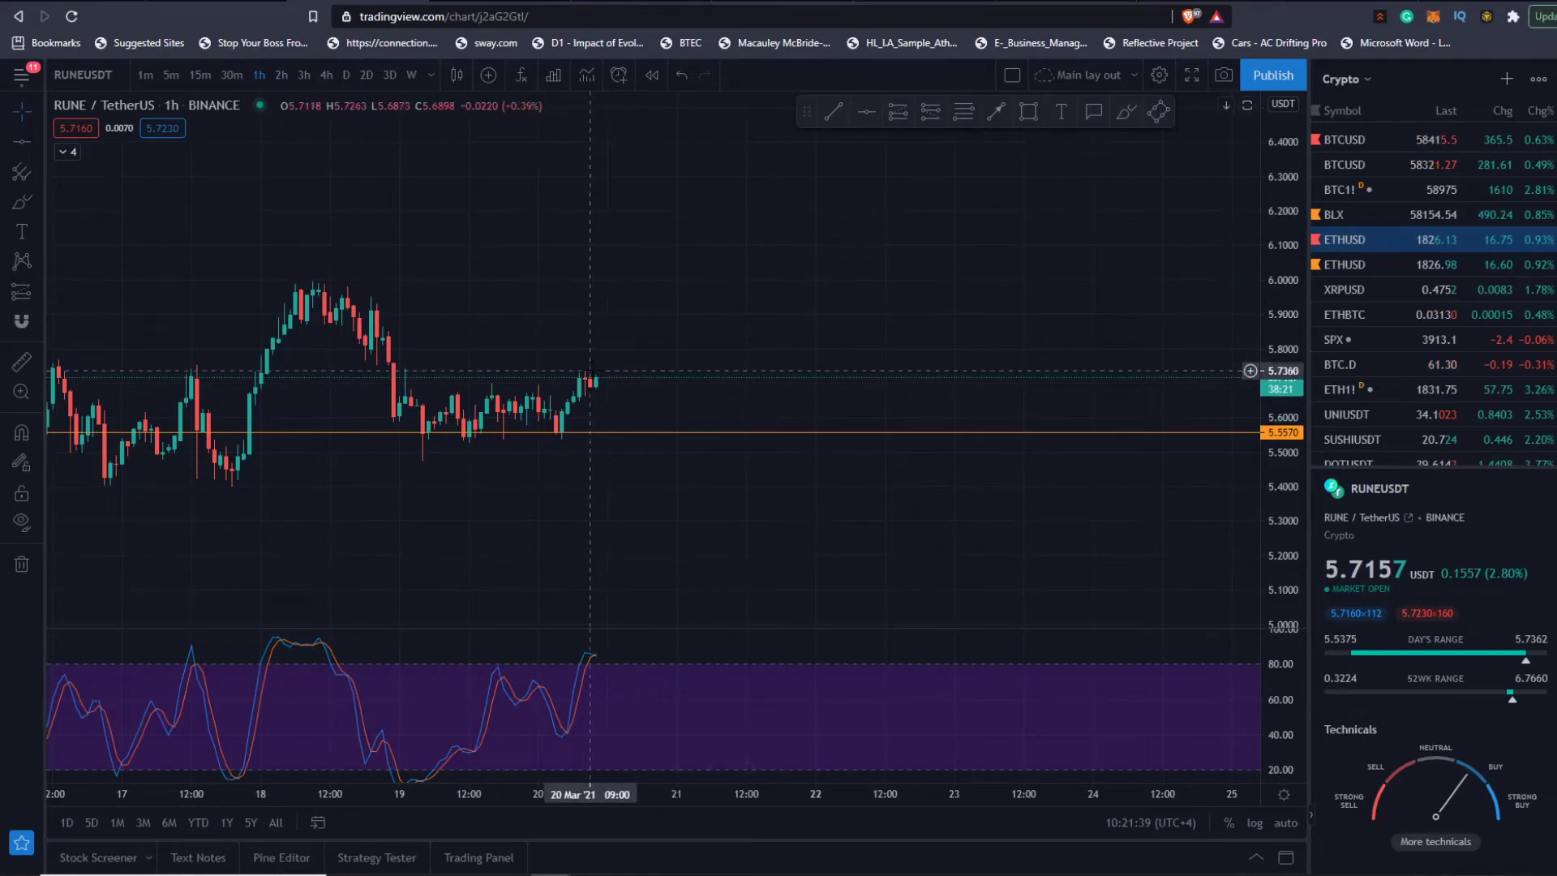
scroll(674, 692, down, 2)
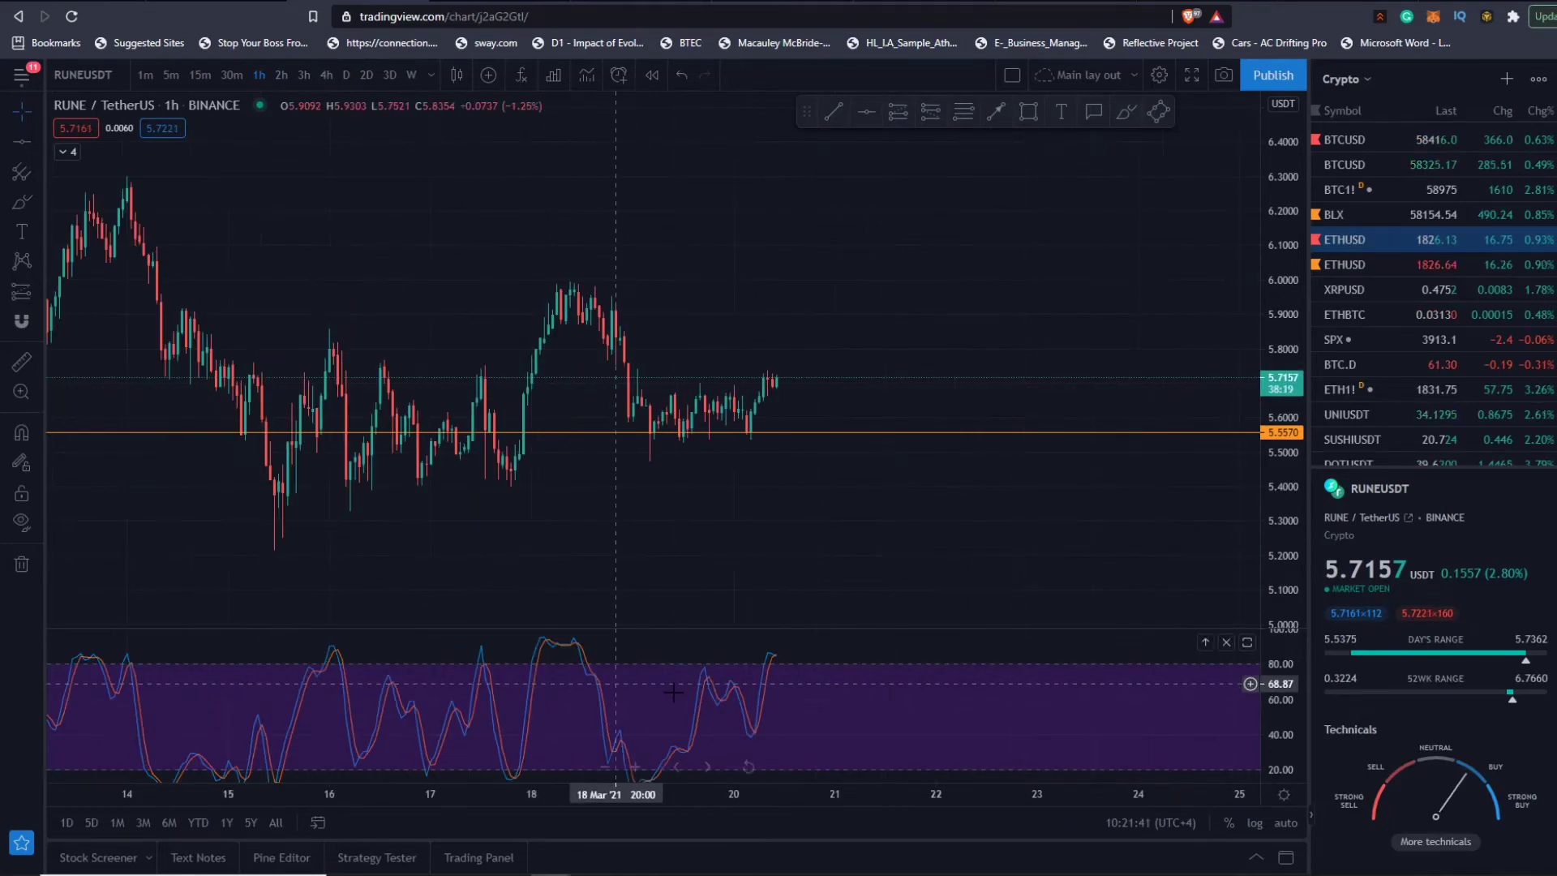
- Maximize the Stochastic pane to examine its 1-hour swings with a compressed scale, and return to the price chart
click(1247, 643)
scroll(1160, 470, down, 2)
drag(1270, 241, 1271, 478)
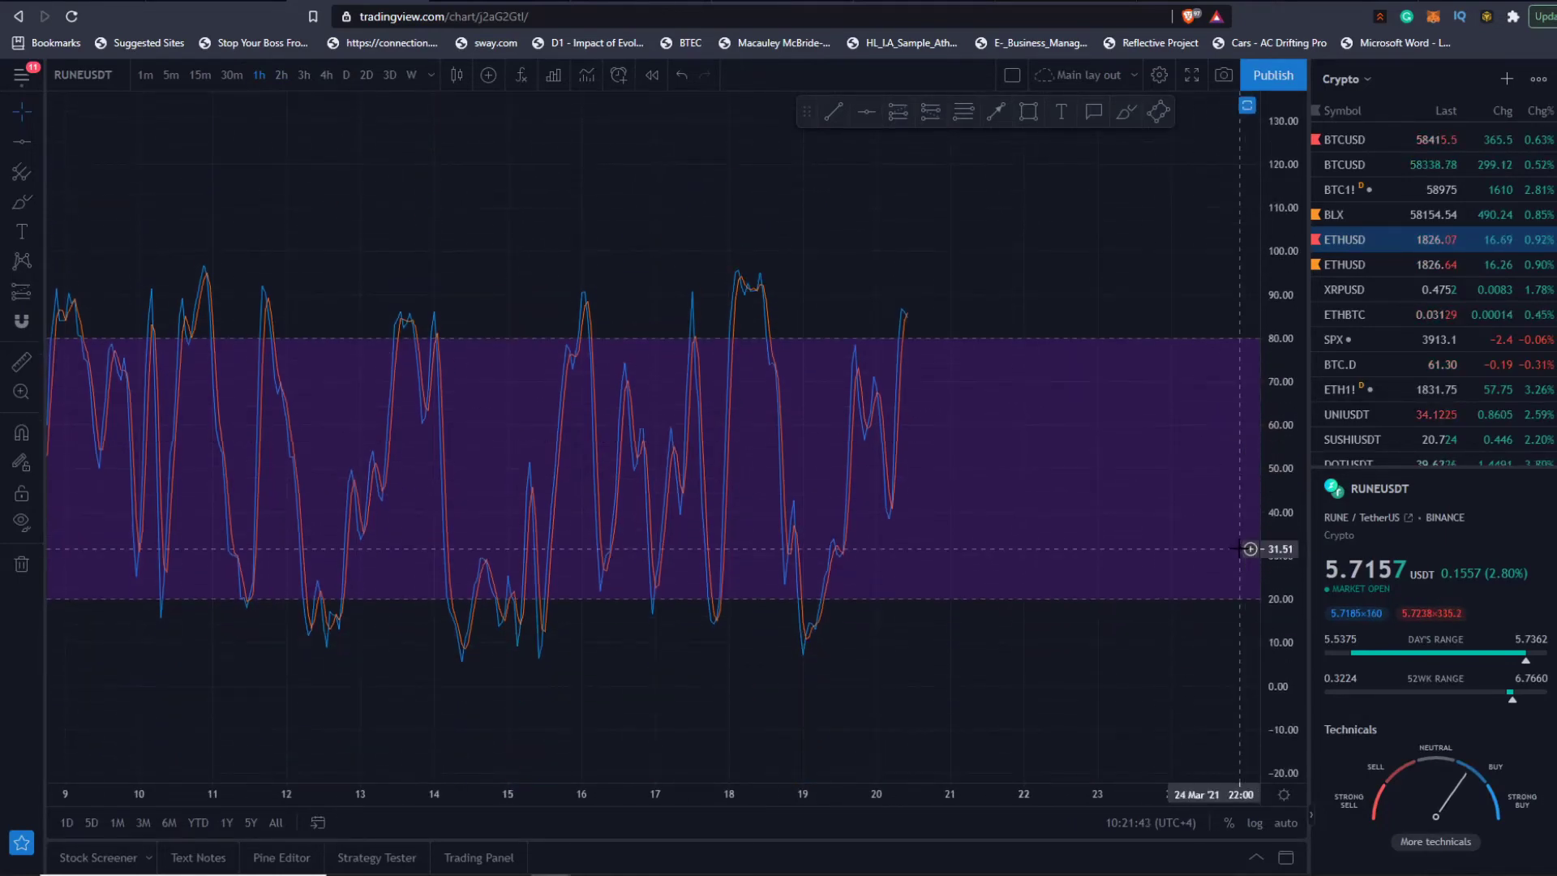
click(1247, 107)
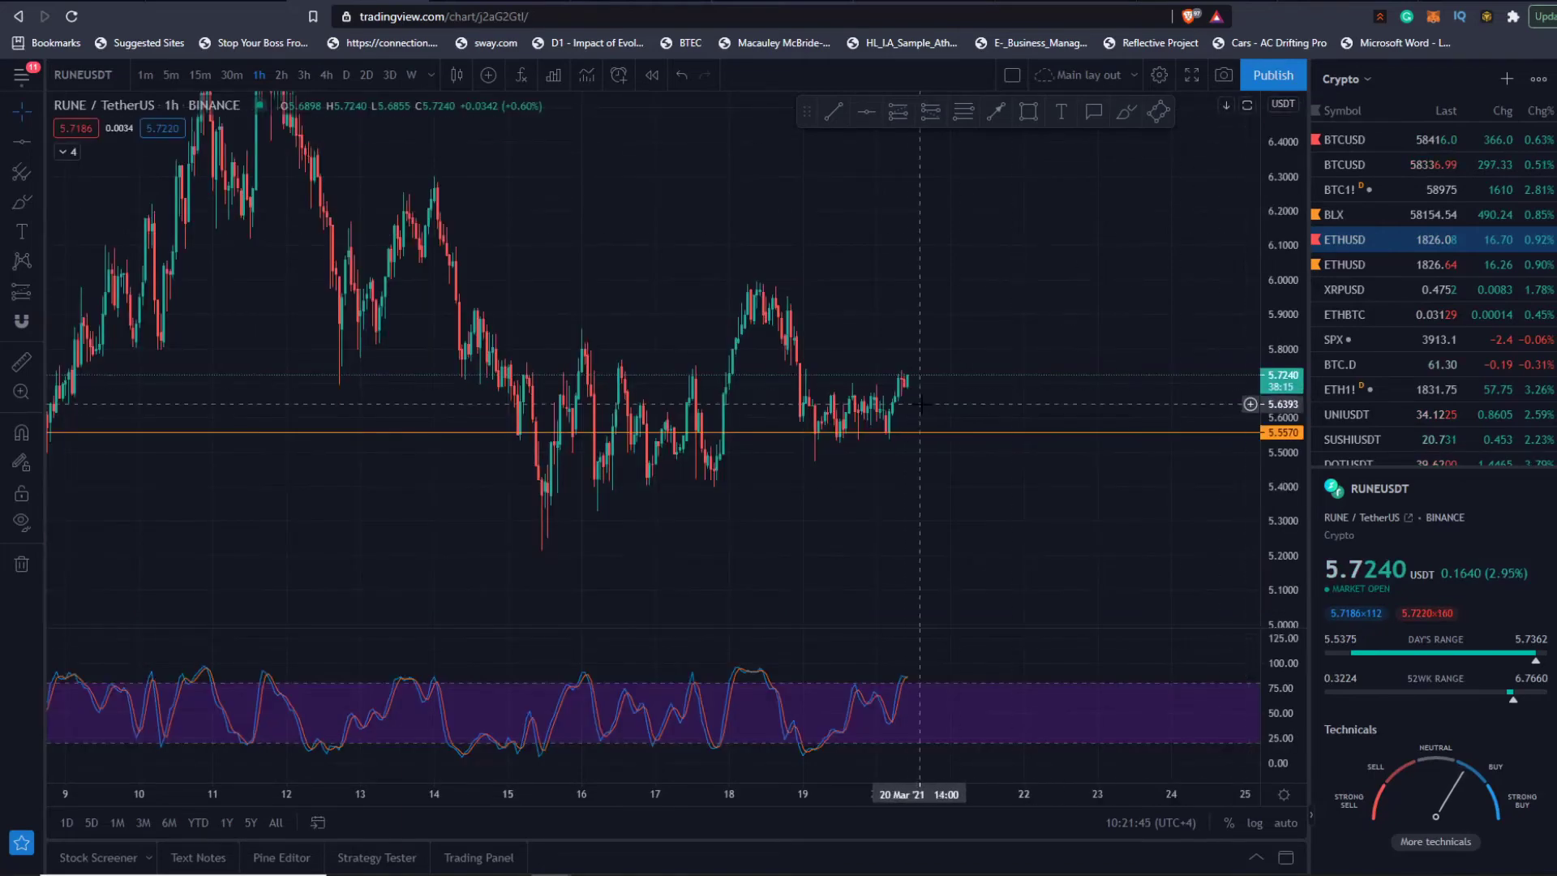
scroll(964, 410, up, 2)
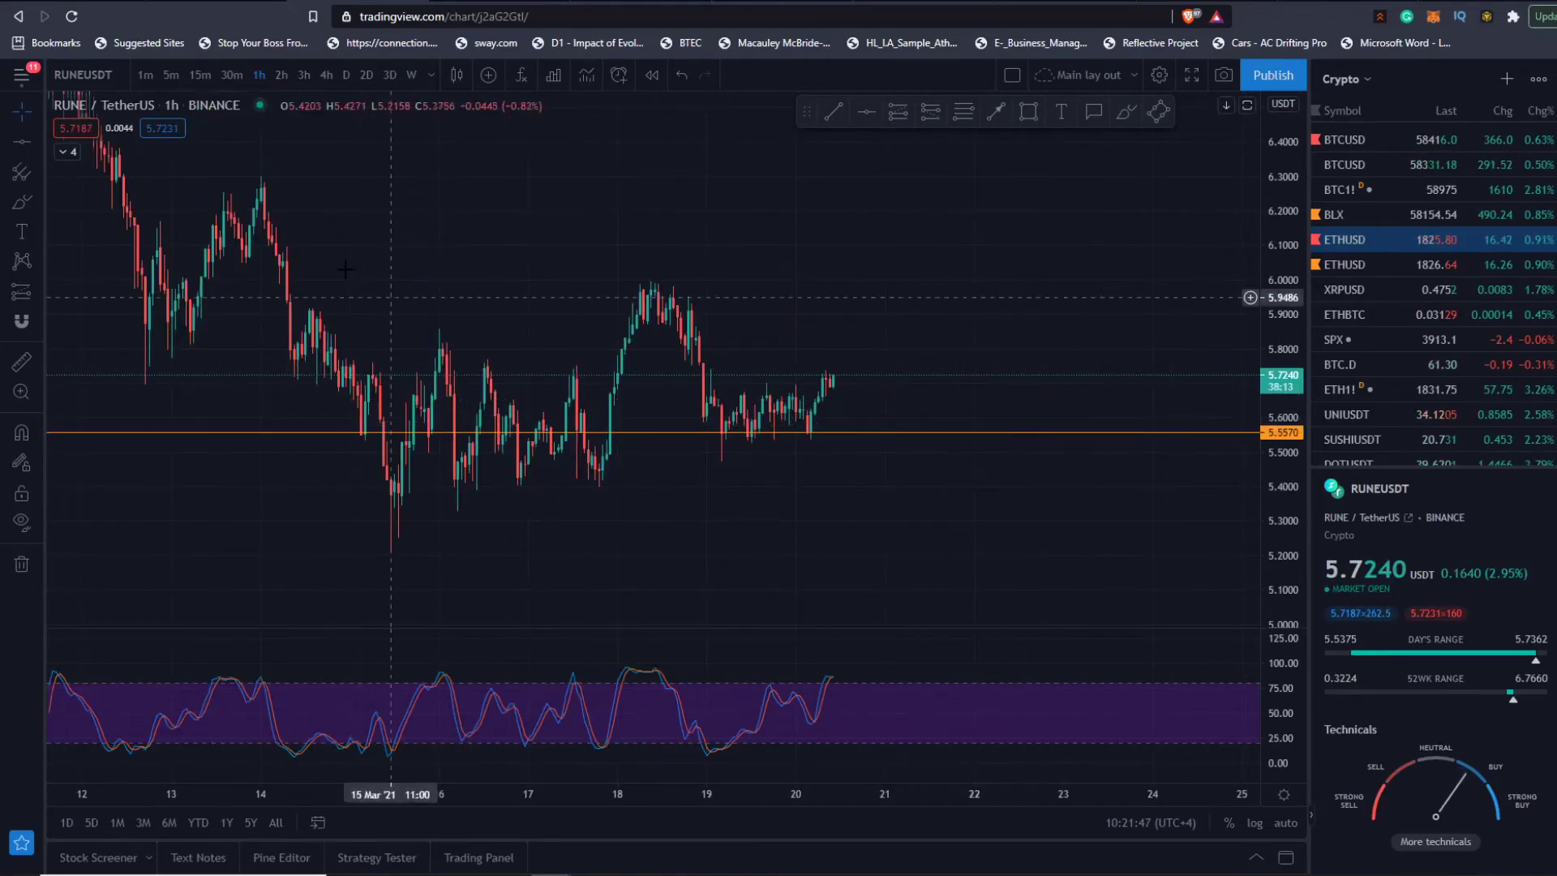
- Compare the RUNEUSDT Stochastic on the 4-hour and daily timeframes in a maximized pane
click(326, 75)
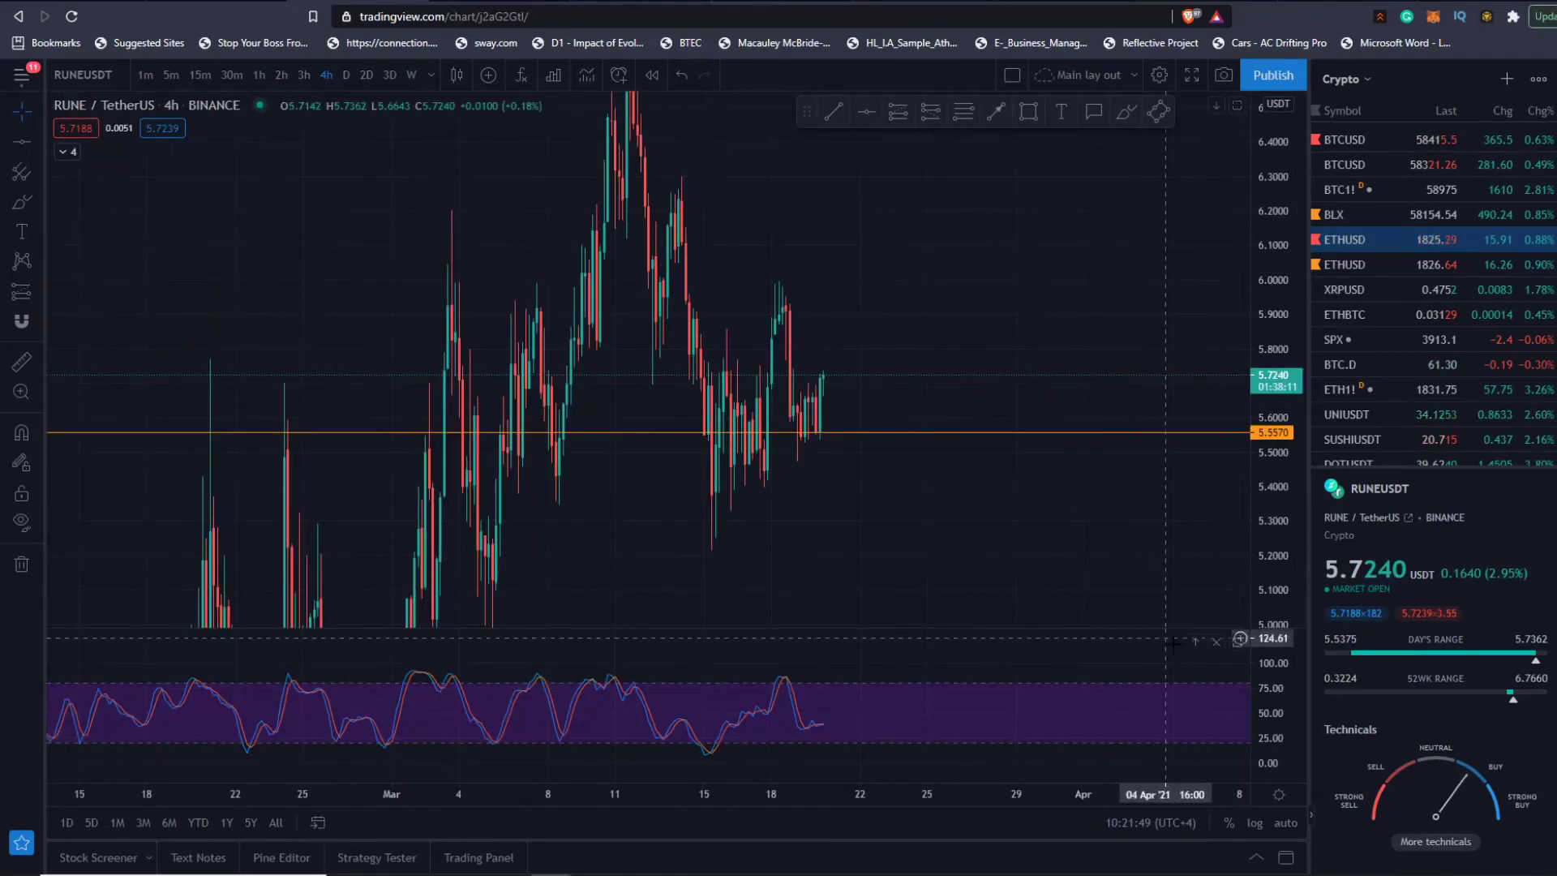
click(1238, 643)
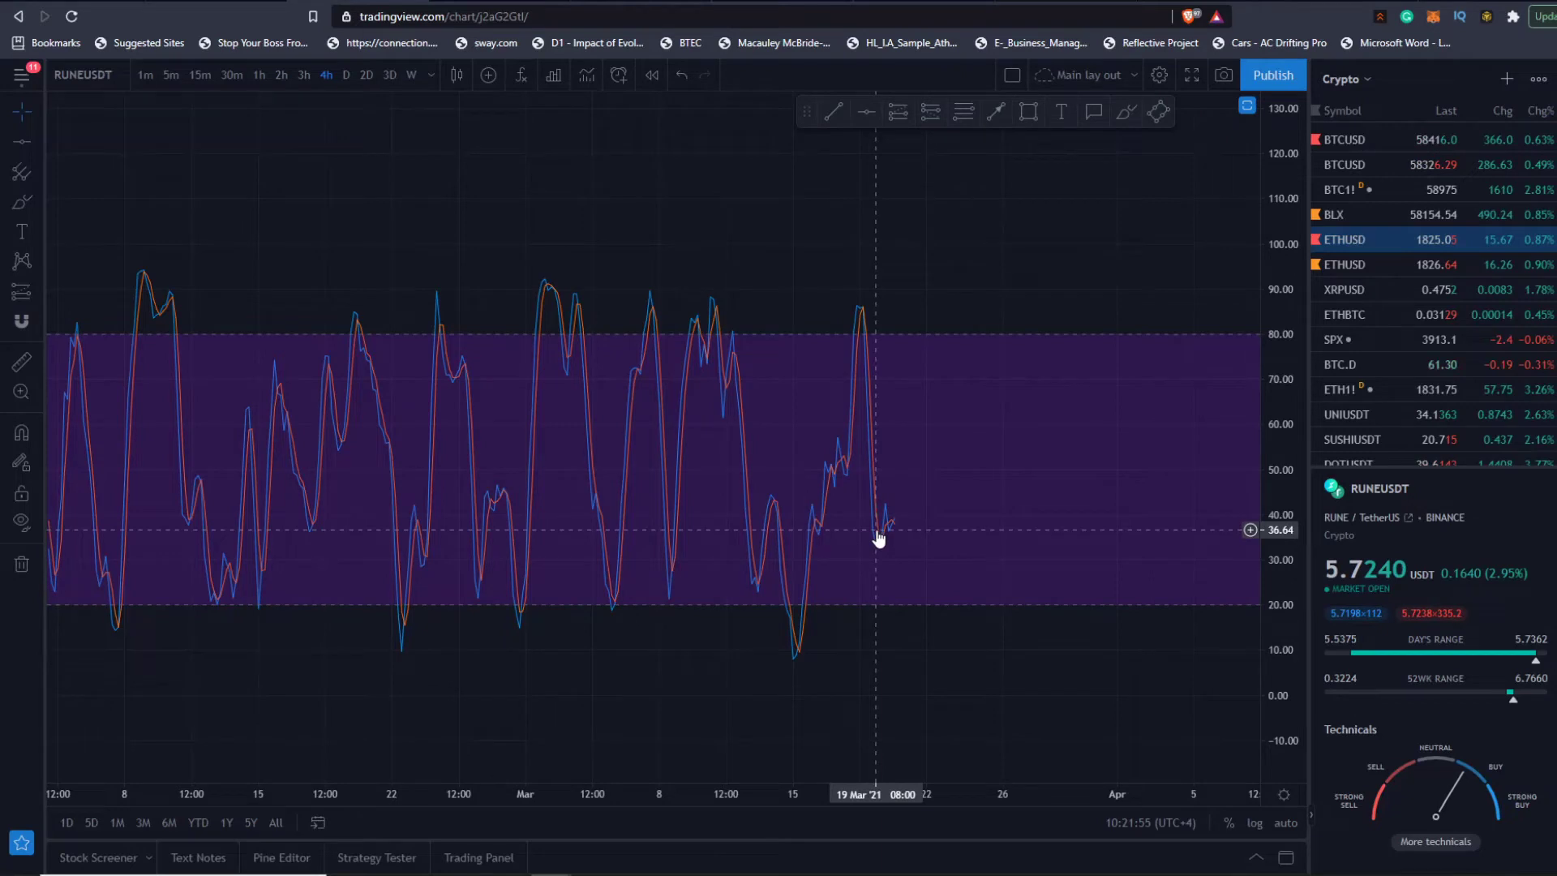
click(351, 79)
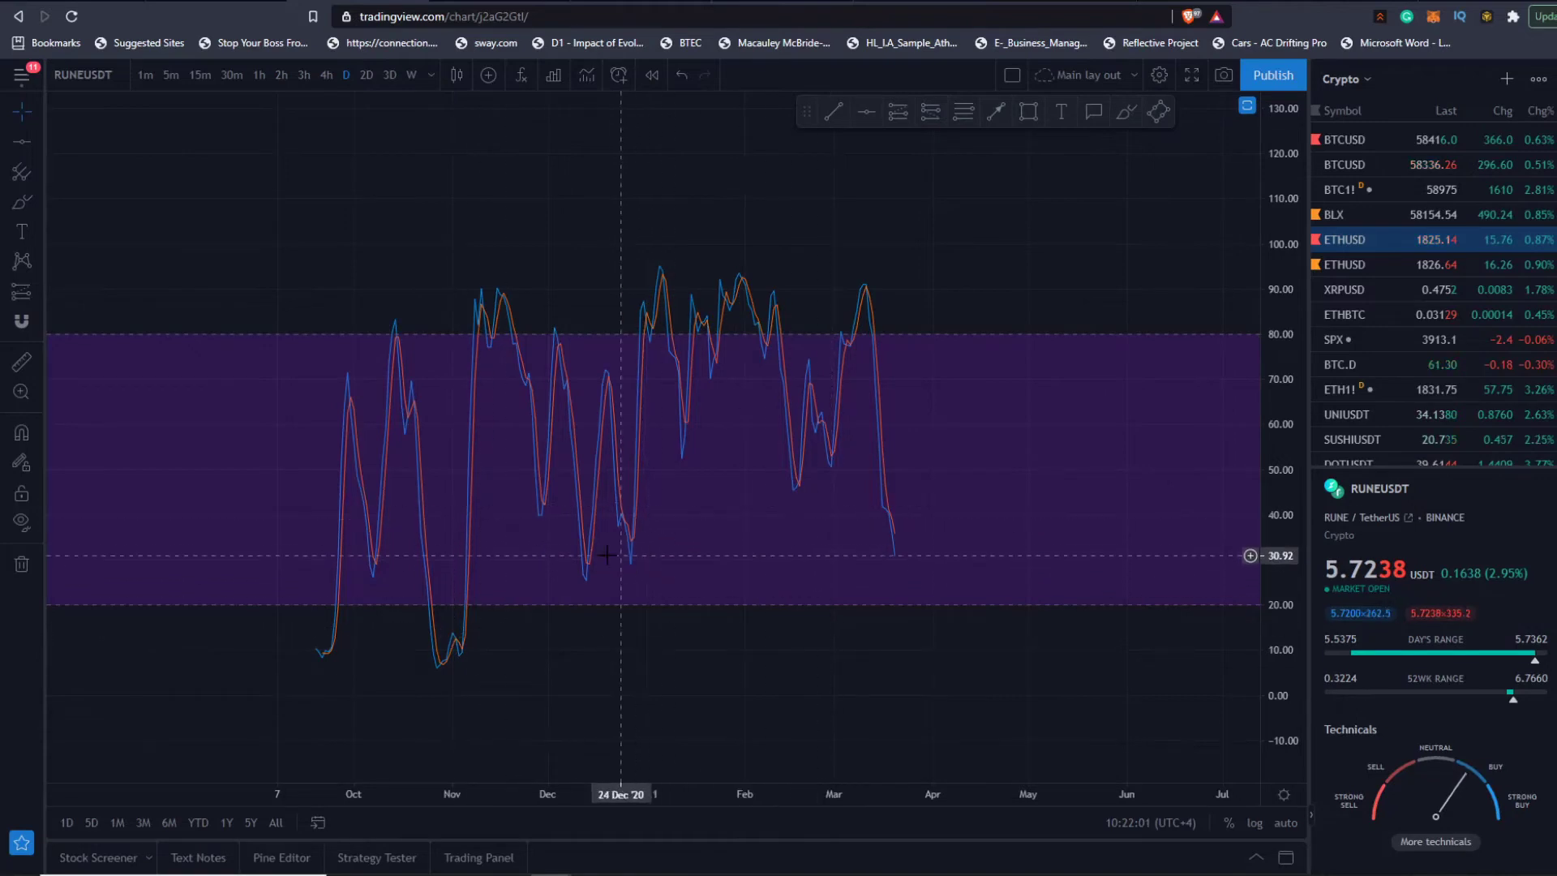
- Try a rising trend line under the daily Stochastic lows from late October 2020, compare it with the price candles, and delete it
click(834, 111)
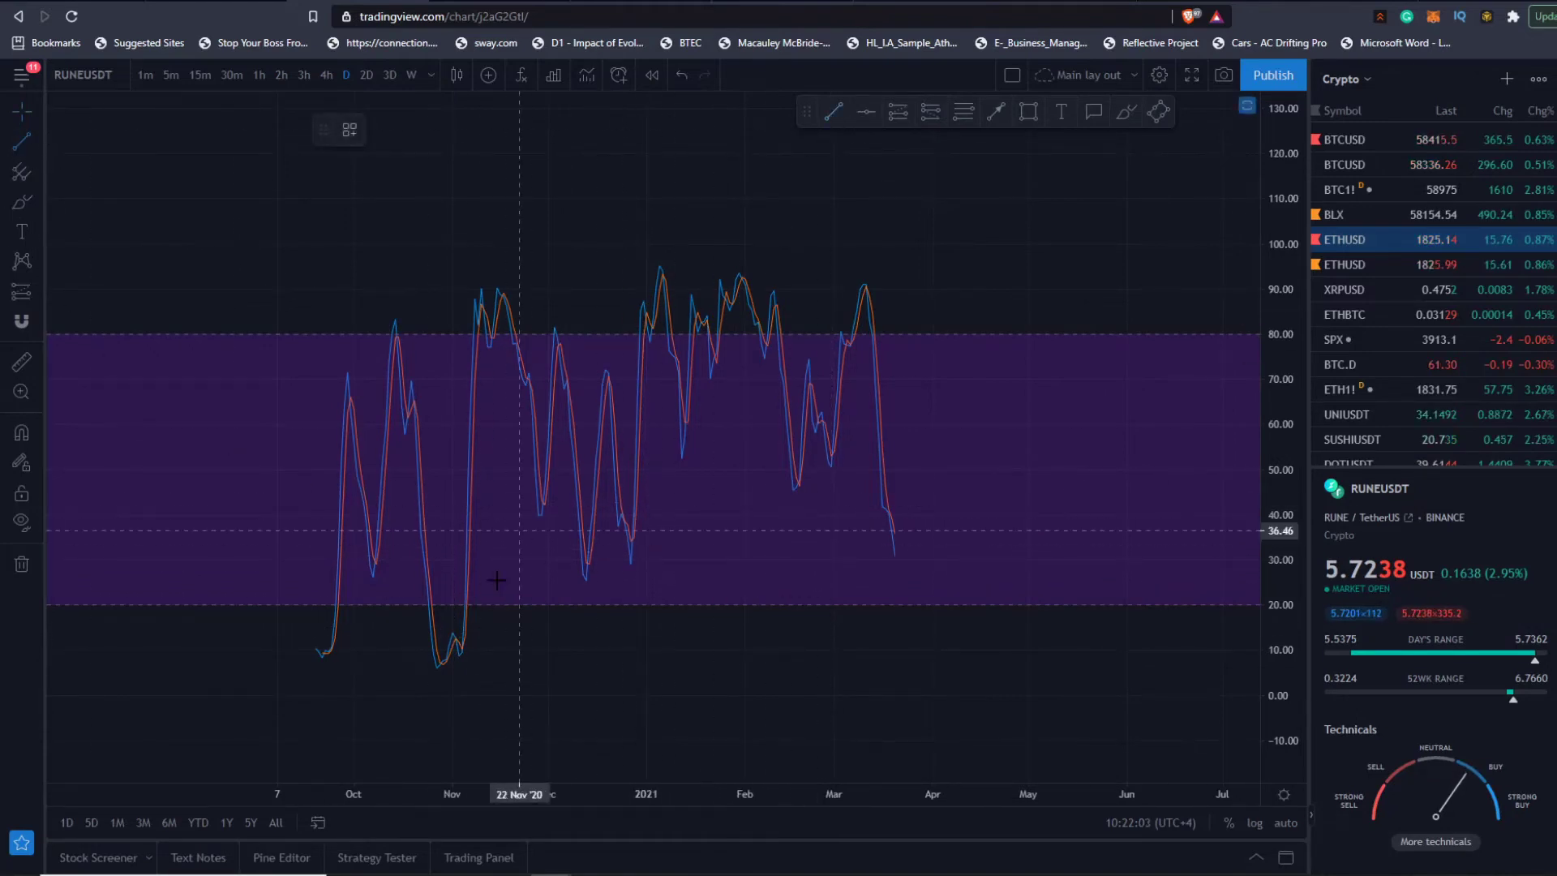
click(427, 667)
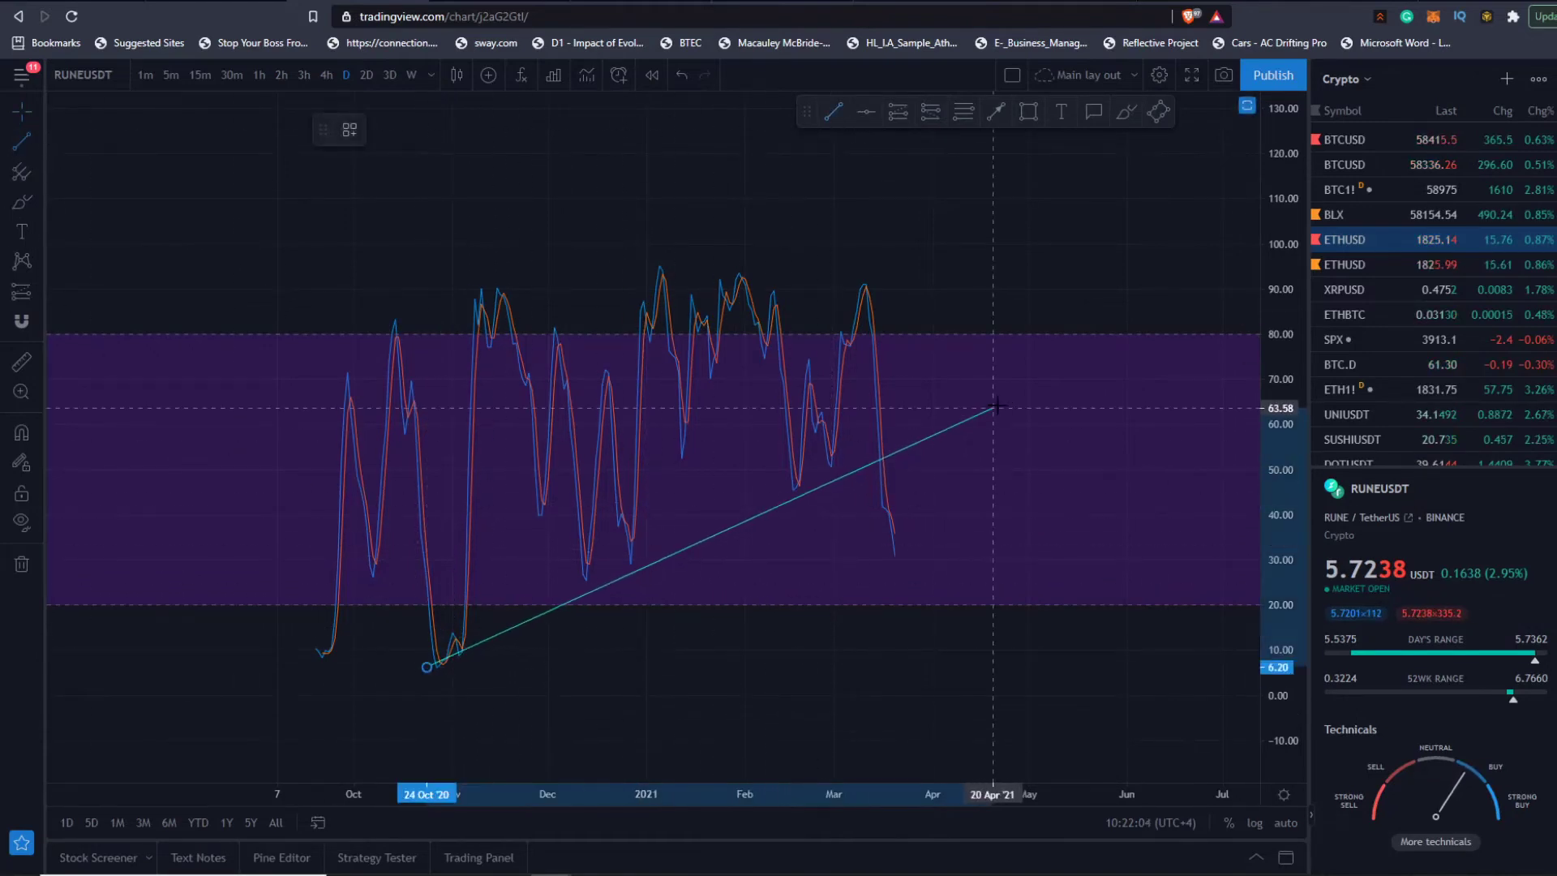
click(1058, 361)
drag(904, 679, 819, 551)
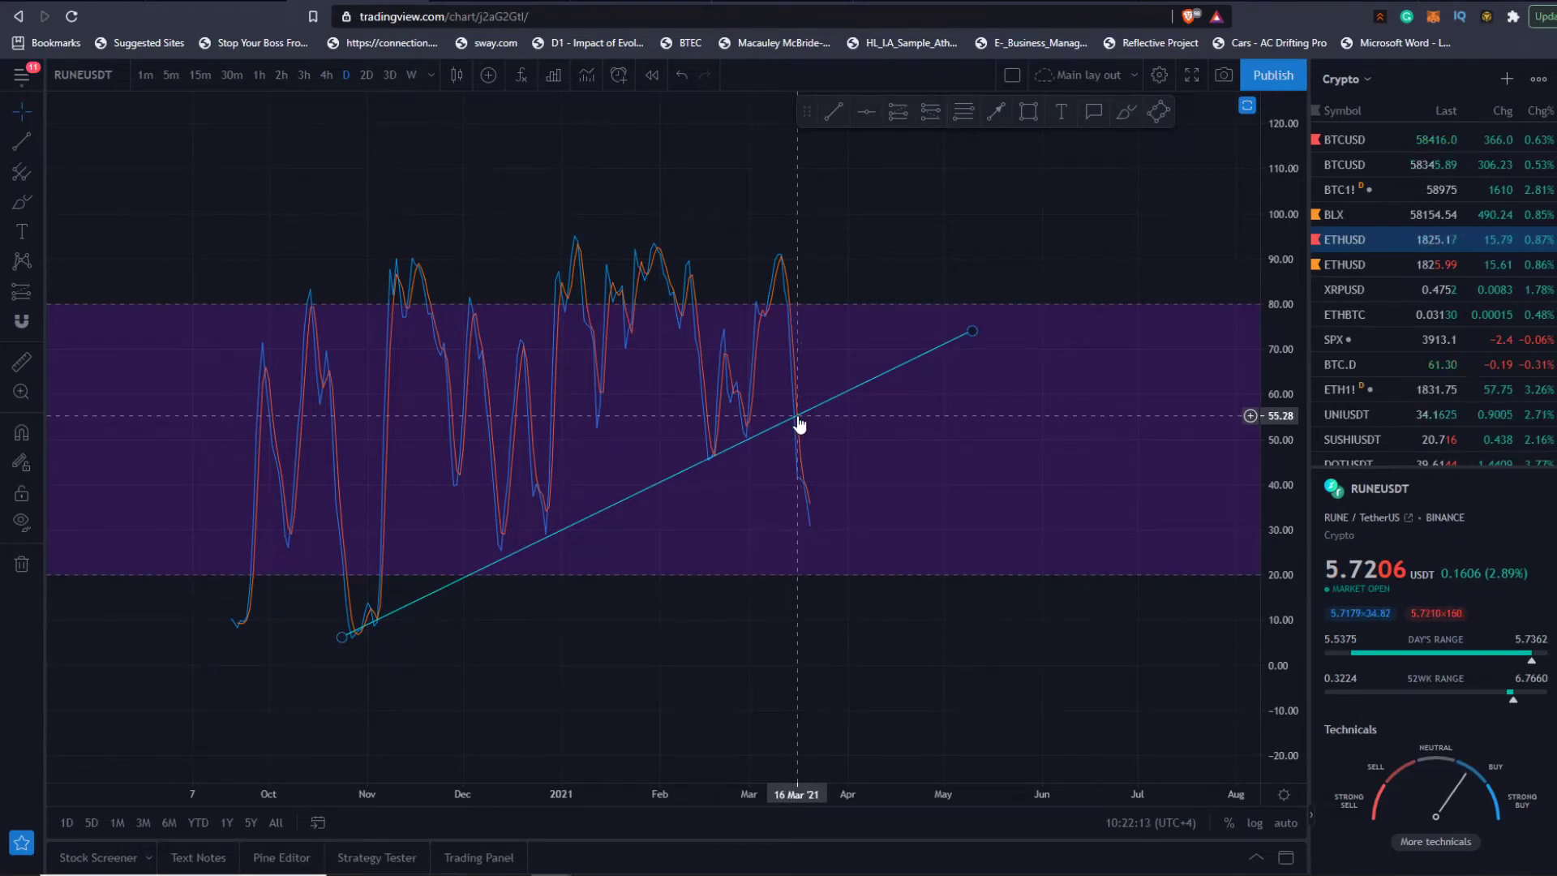
click(1247, 106)
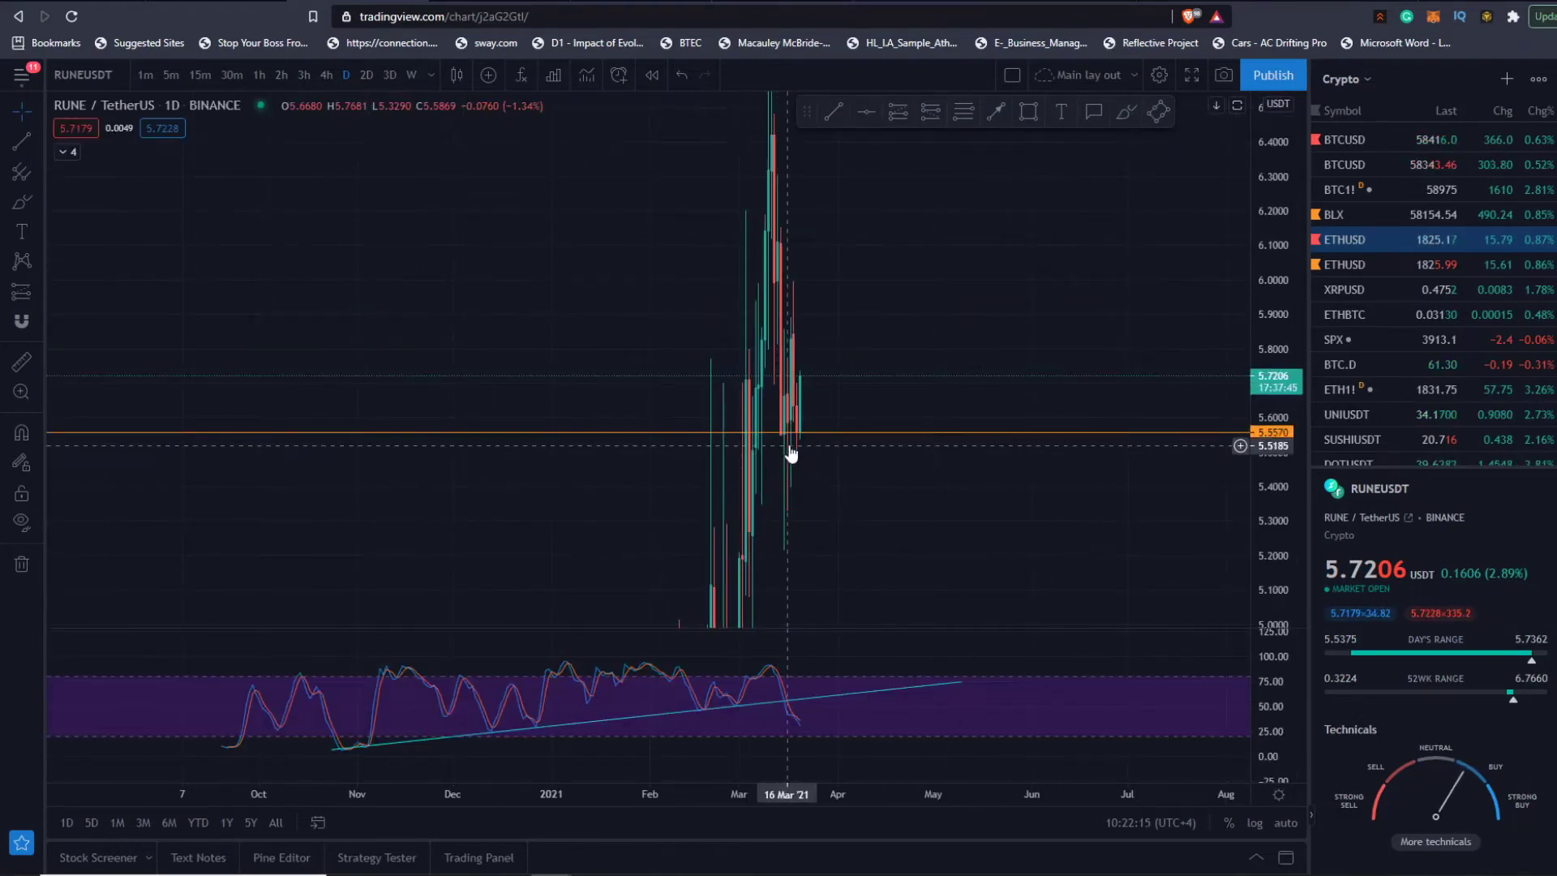
scroll(785, 429, up, 3)
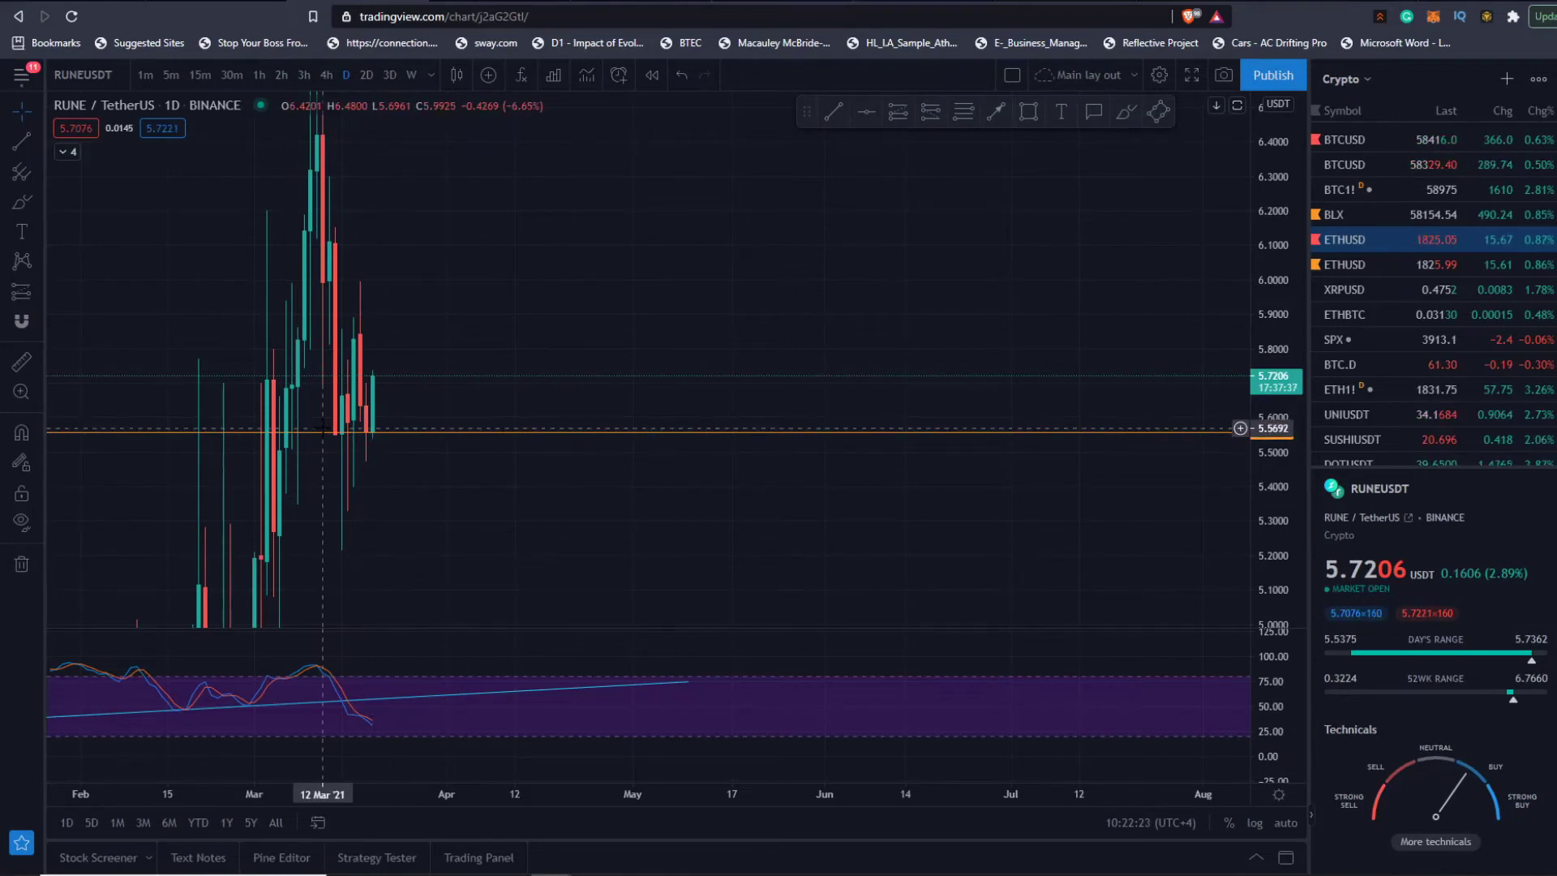
double_click(554, 689)
key(Delete)
- Maximize the price pane and view the daily RUNEUSDT rally since October with a compressed price scale
drag(528, 563, 722, 529)
double_click(785, 596)
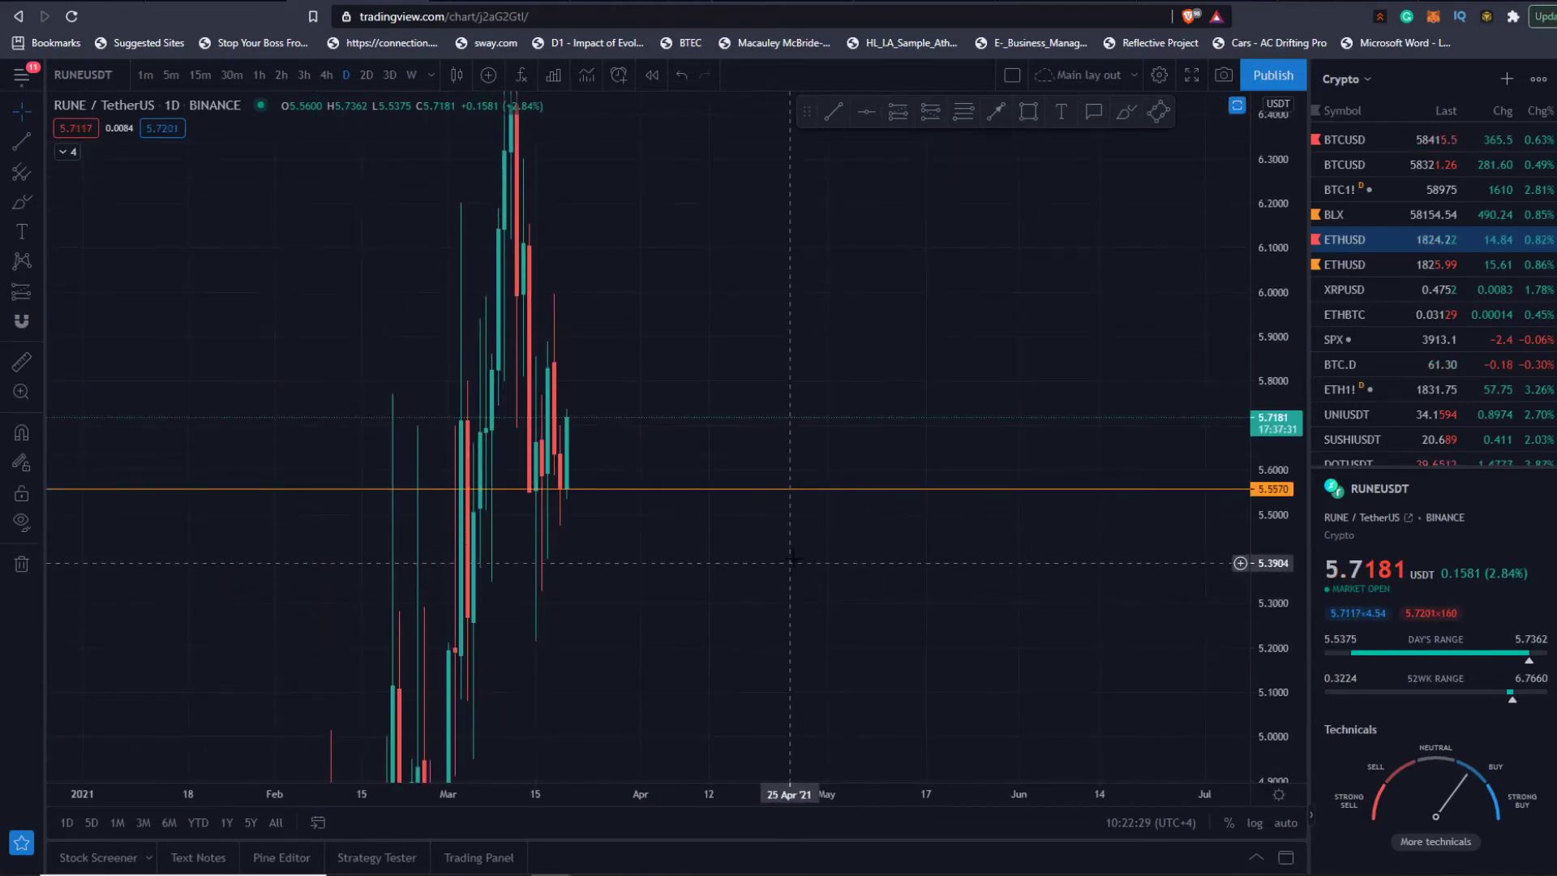
drag(1279, 206, 900, 717)
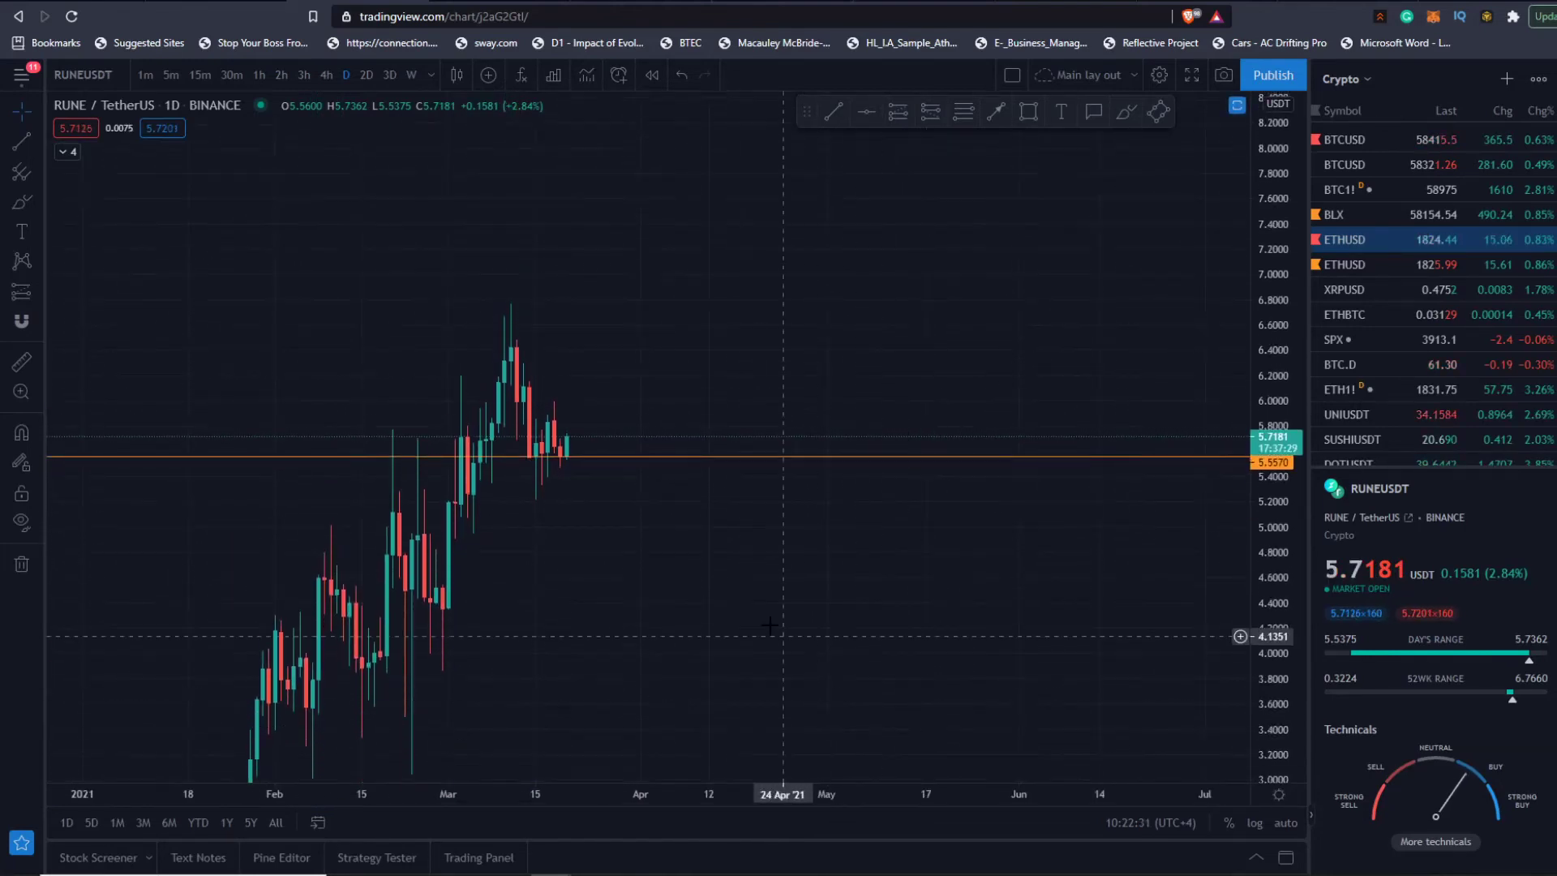
scroll(769, 625, down, 4)
drag(928, 630, 917, 324)
drag(1261, 284, 1252, 349)
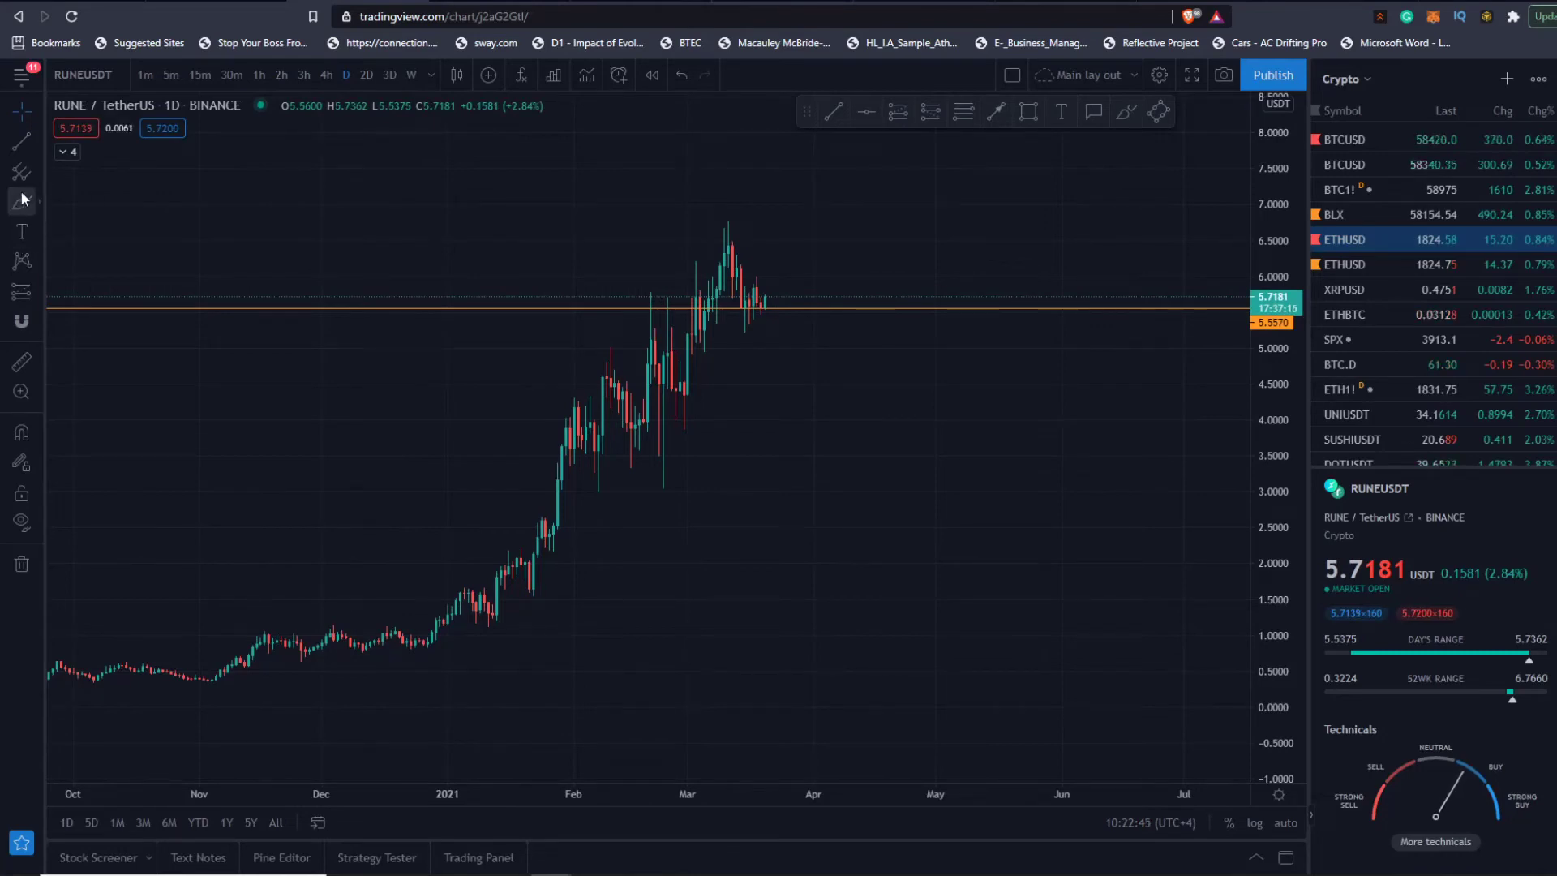
- Draw a Fibonacci retracement on the daily RUNEUSDT chart from about 2.38 on 25 January up to about 6.49
click(963, 111)
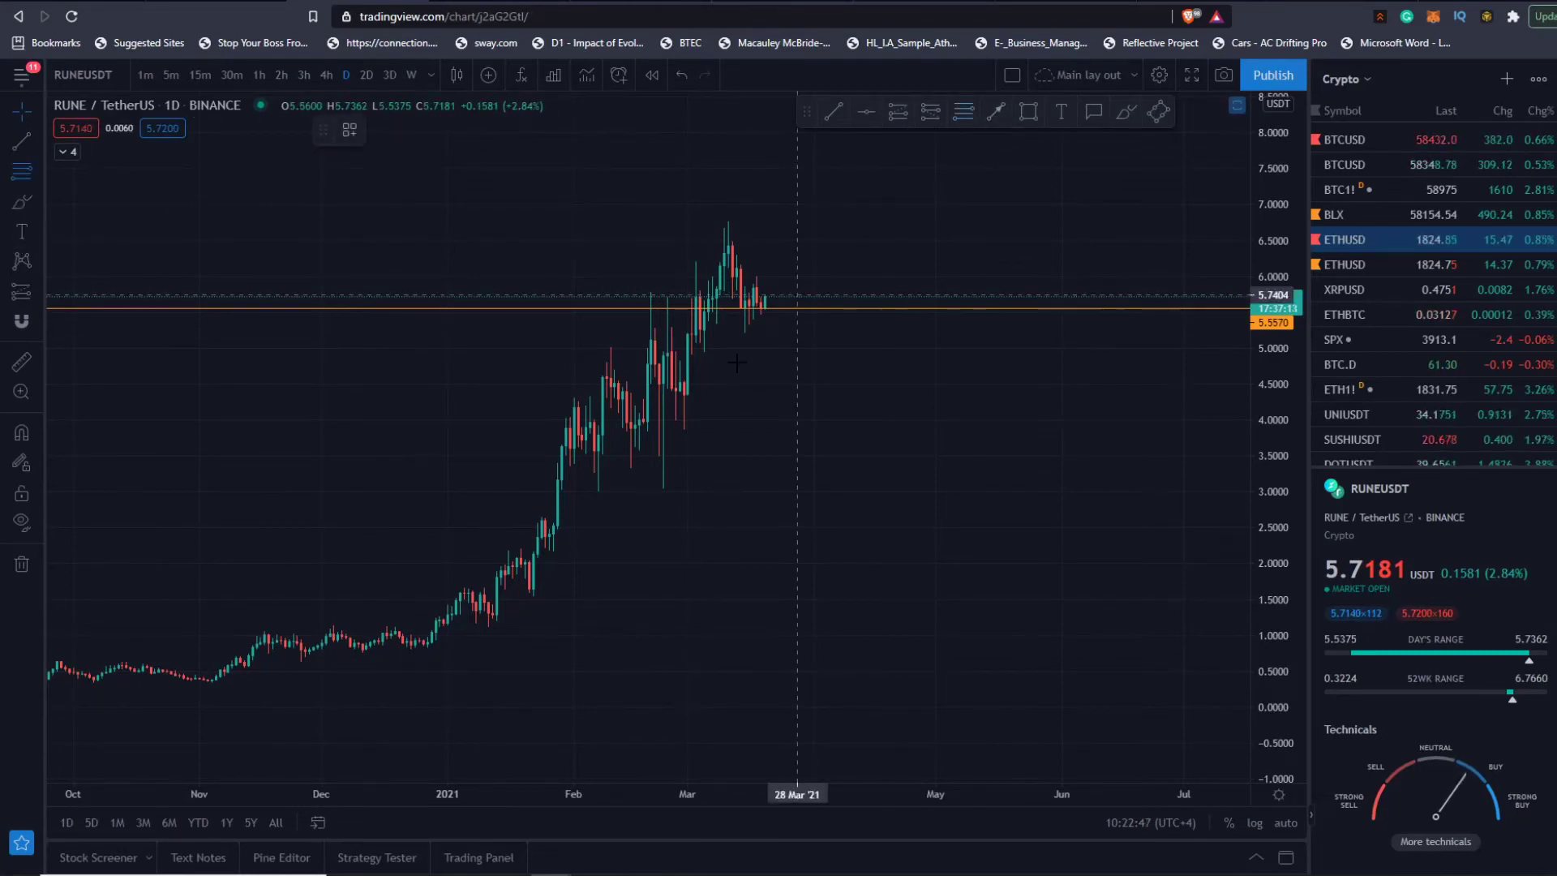
click(545, 536)
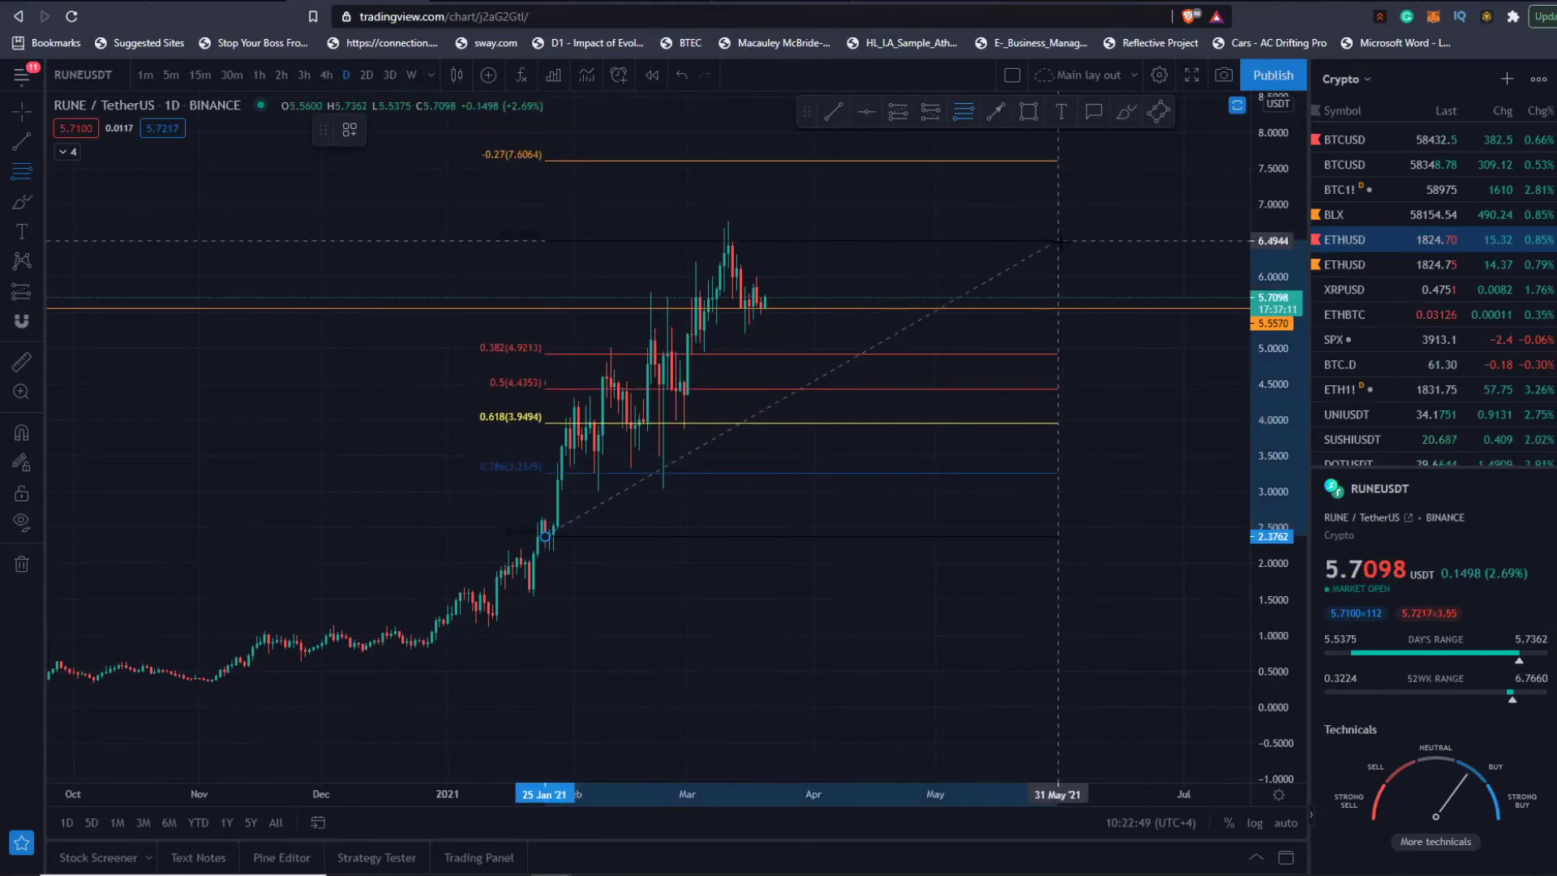
click(1062, 244)
drag(1112, 229, 998, 437)
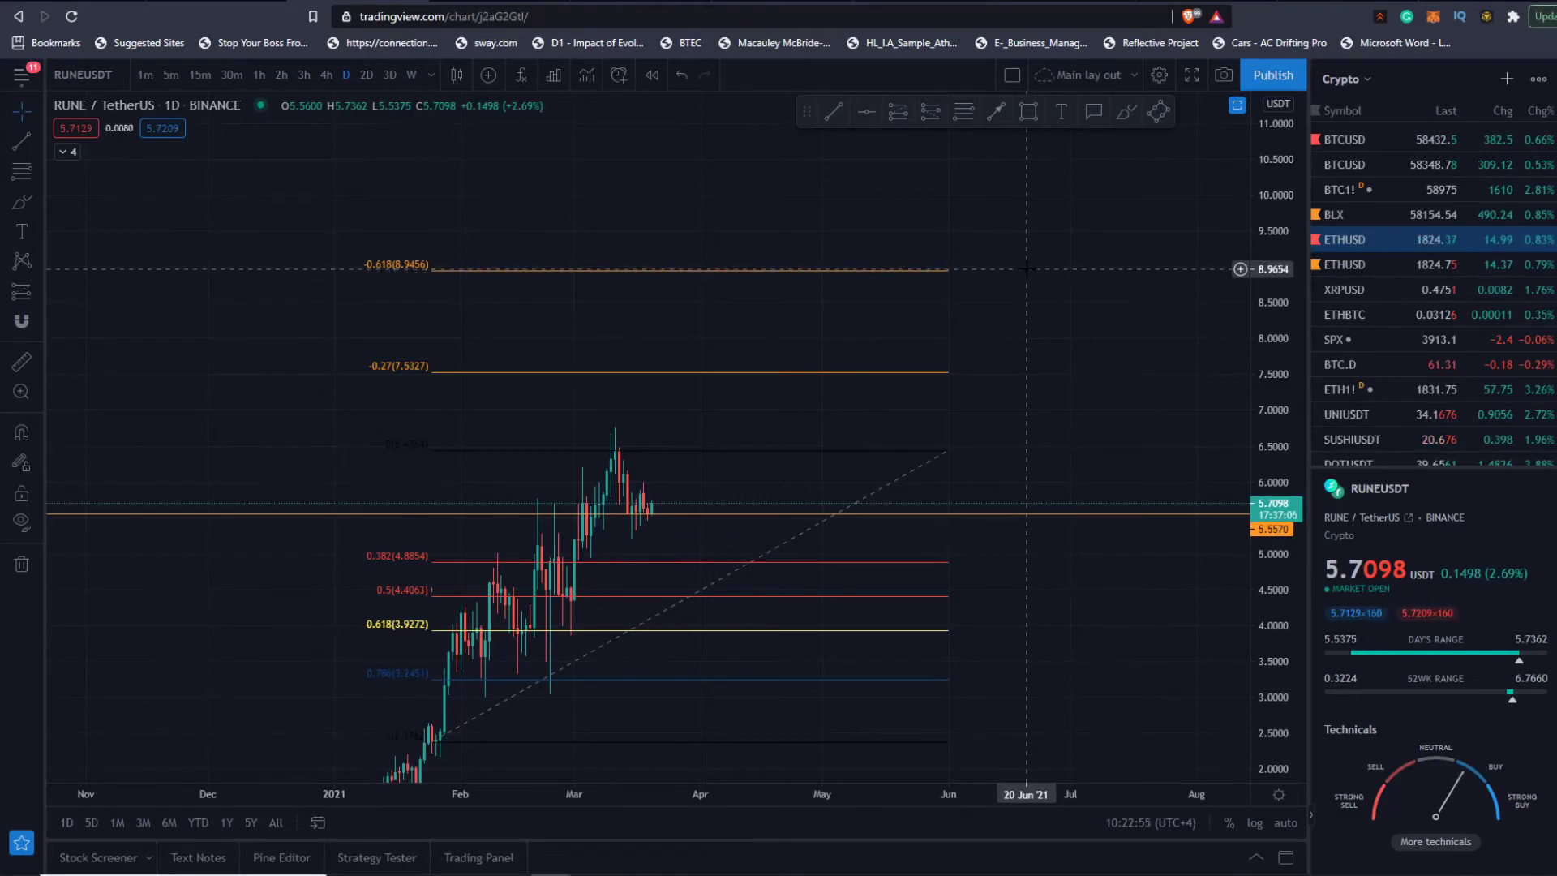
- Measure the move from the 5.5570 line up to the -0.618 Fibonacci extension, and delete the retracement
click(21, 361)
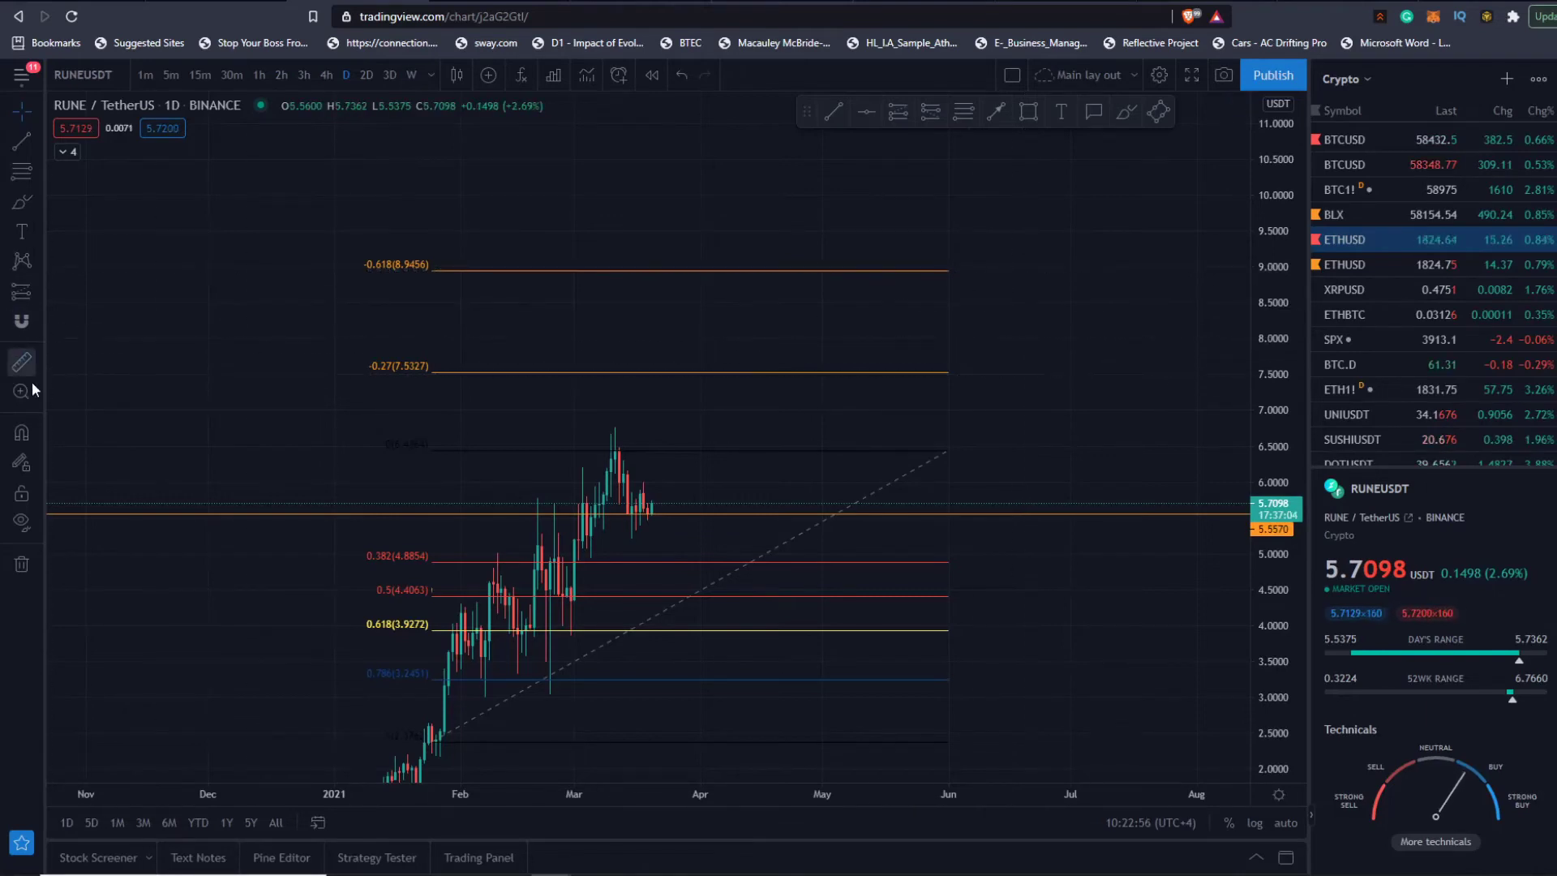
click(712, 514)
click(645, 271)
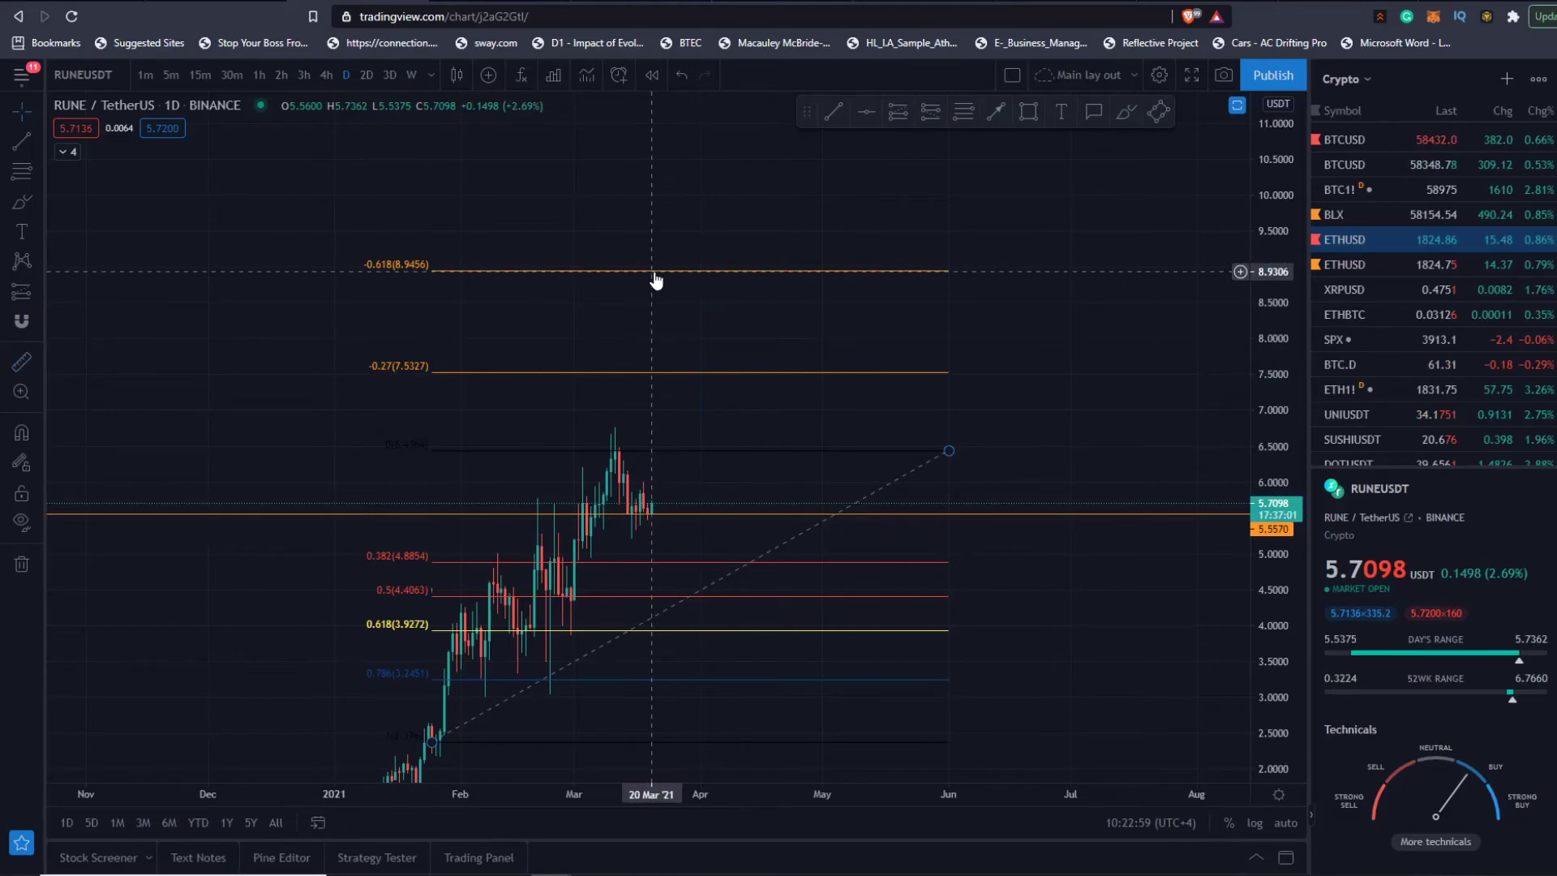
click(652, 272)
key(Delete)
- Switch RUNEUSDT to the 1-hour timeframe and examine the mid-March candles around the 5.5570 line
scroll(646, 288, up, 2)
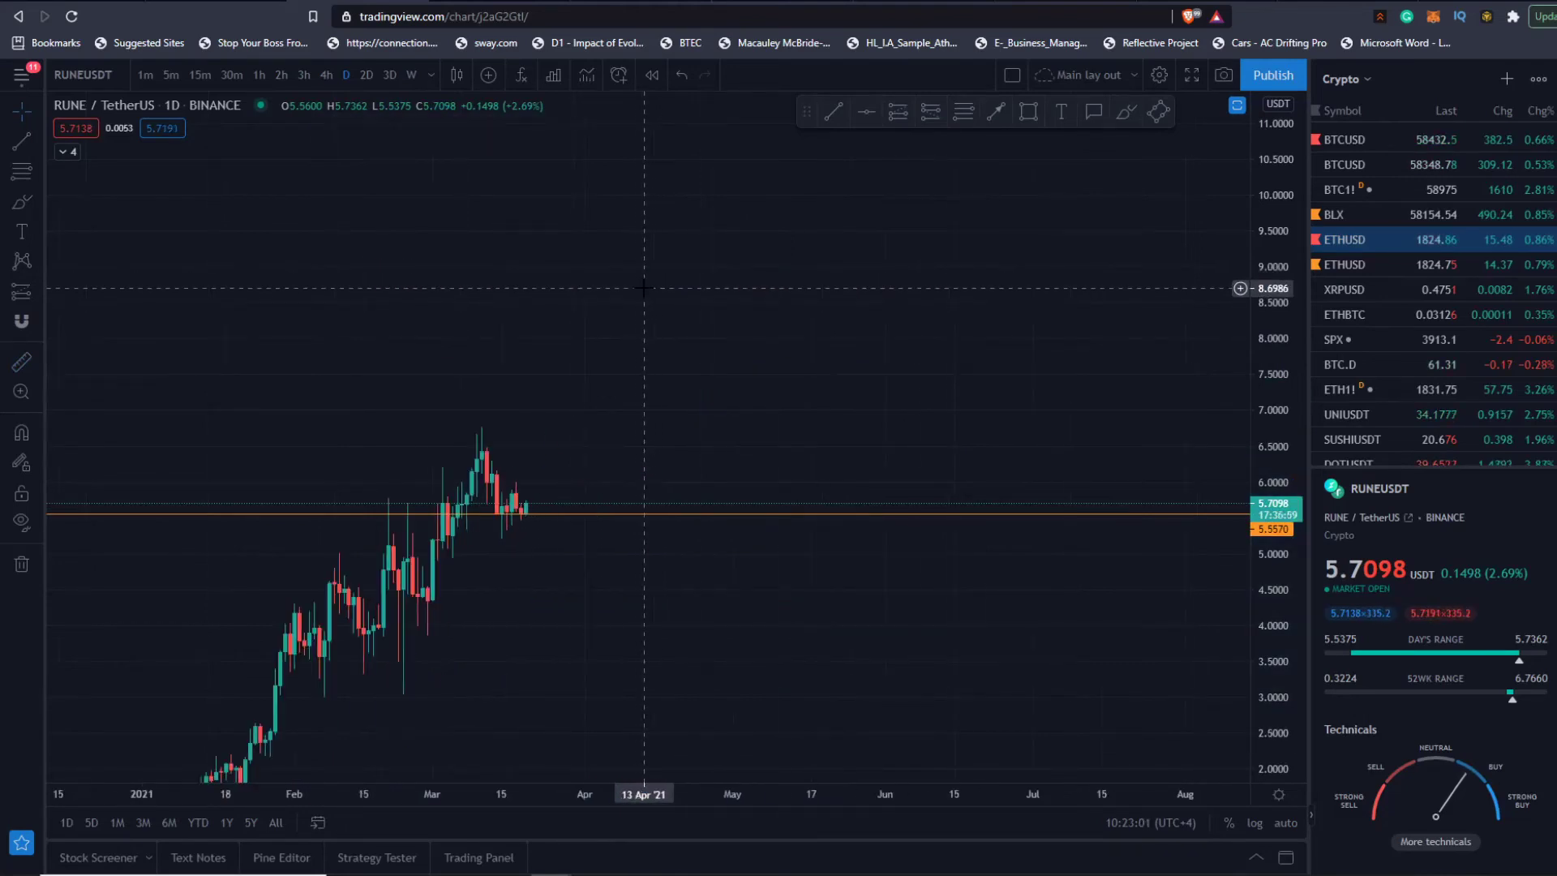
click(254, 81)
click(258, 76)
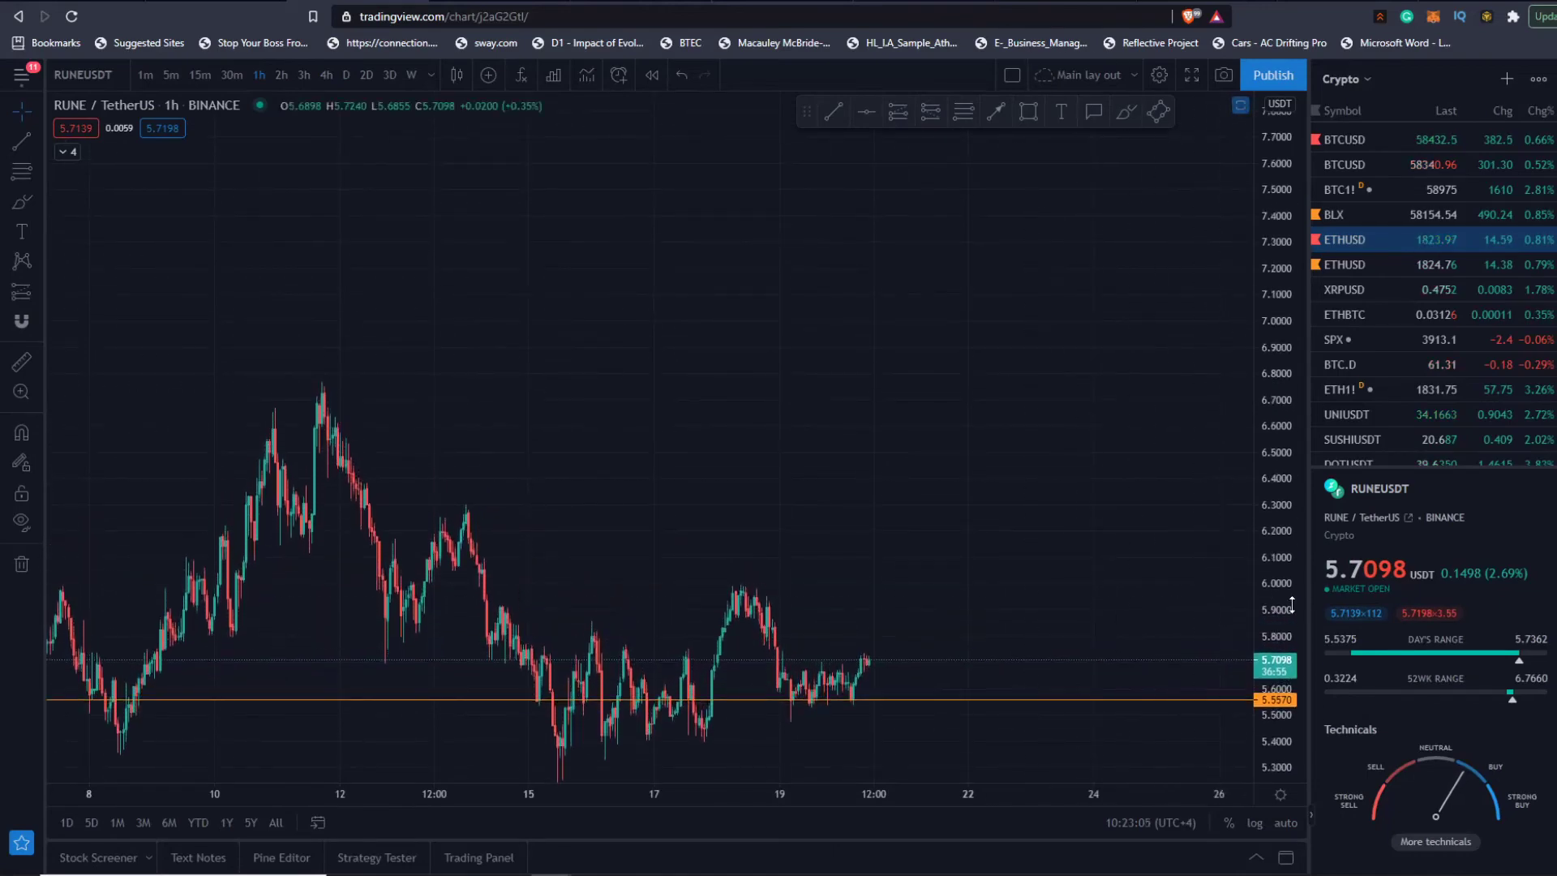
drag(1286, 600, 1287, 316)
drag(1060, 570, 994, 198)
scroll(763, 461, up, 1)
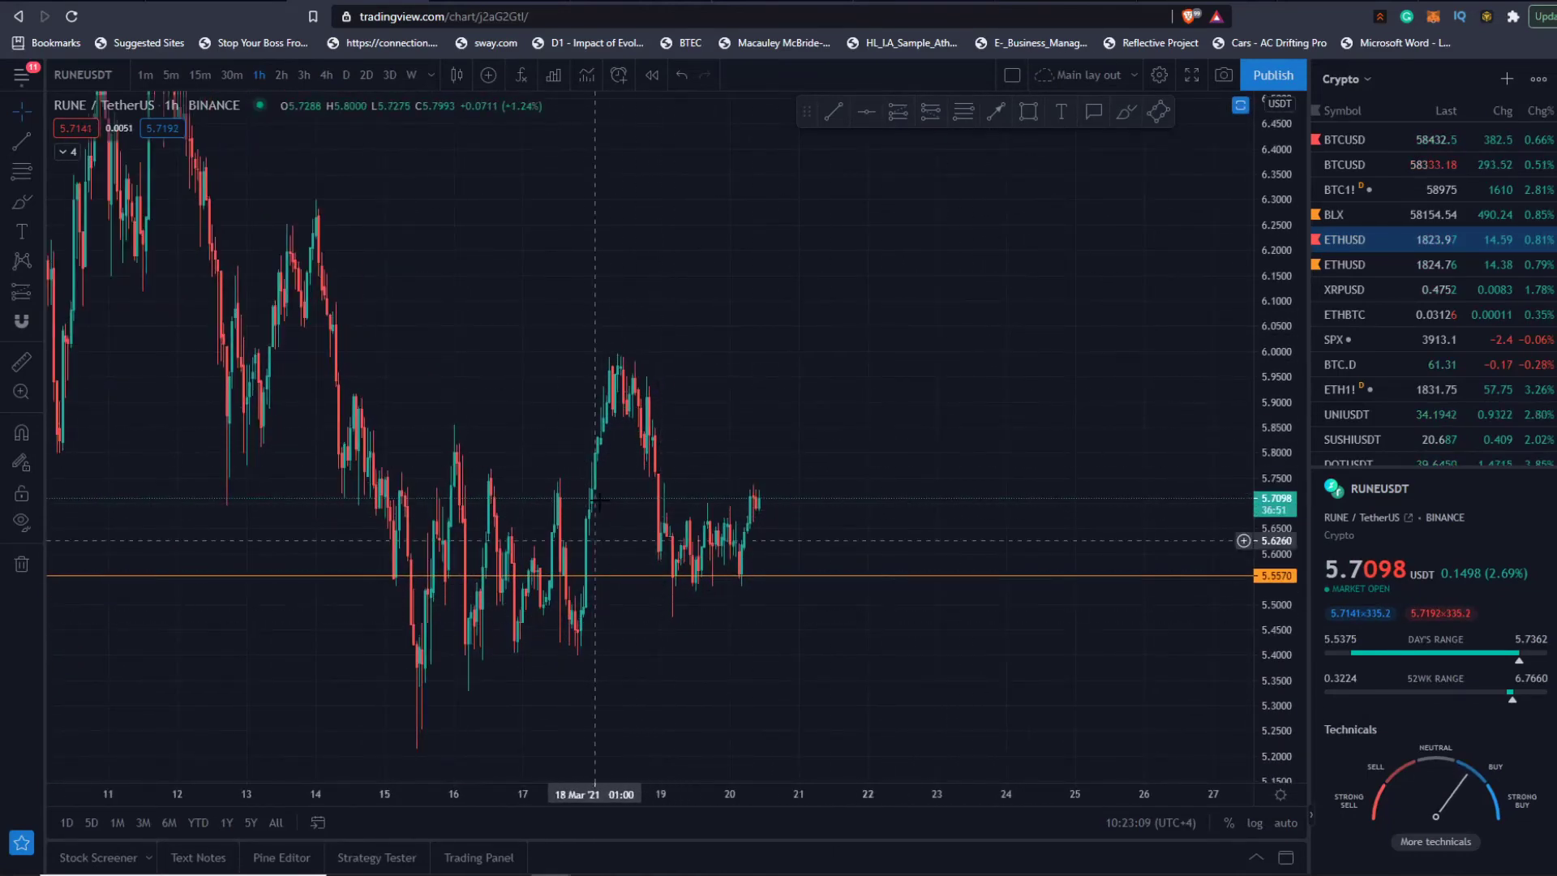
scroll(676, 562, up, 2)
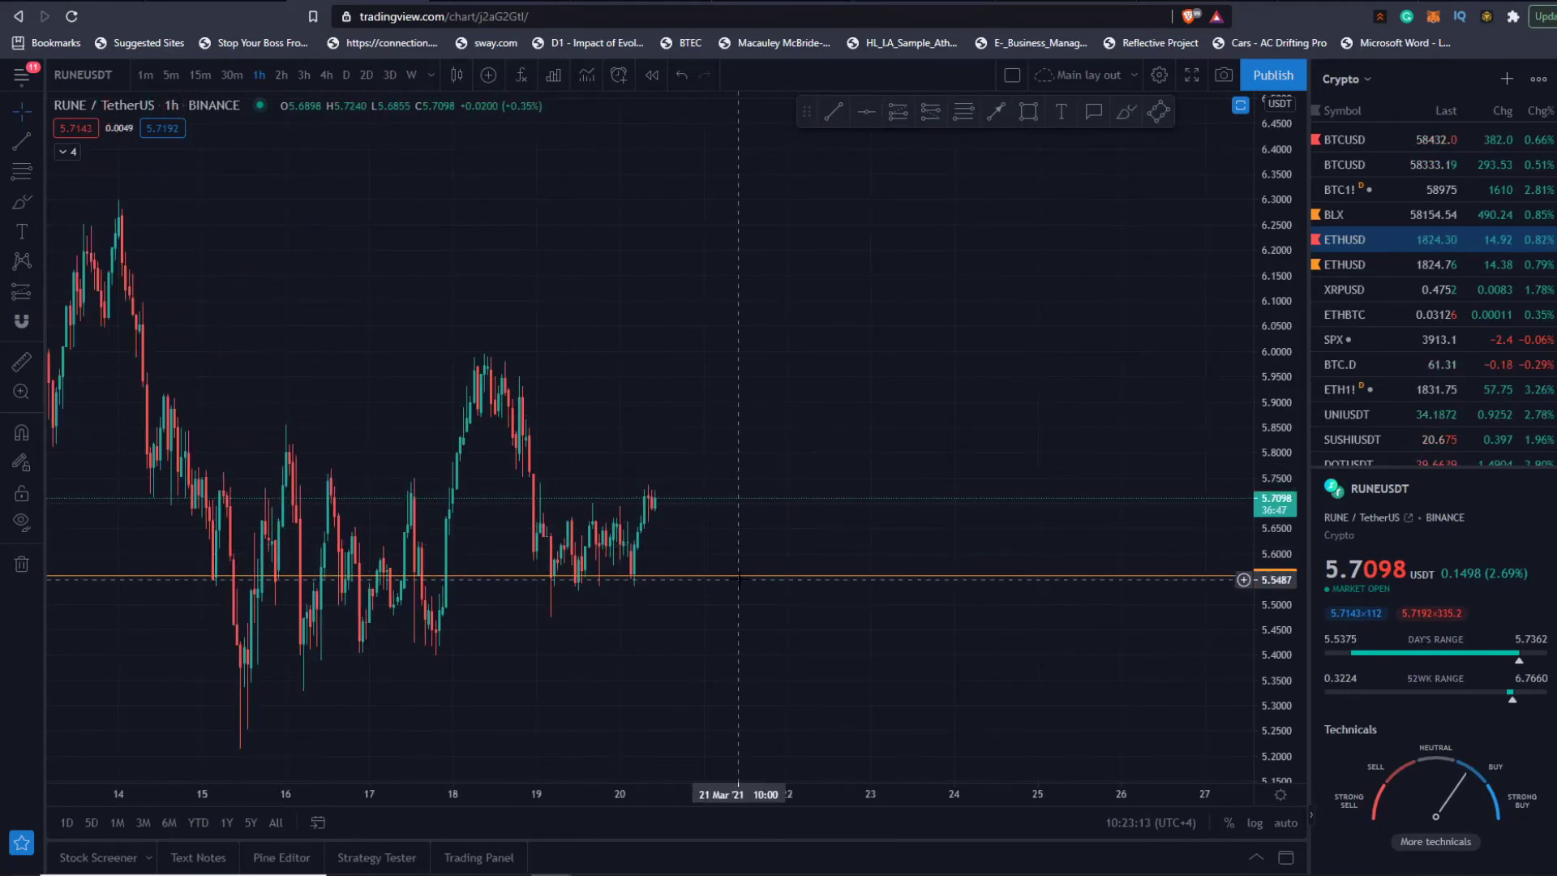
- Return to the daily timeframe and maximize the RUNEUSDT Stochastic pane to examine its swings since October
click(346, 75)
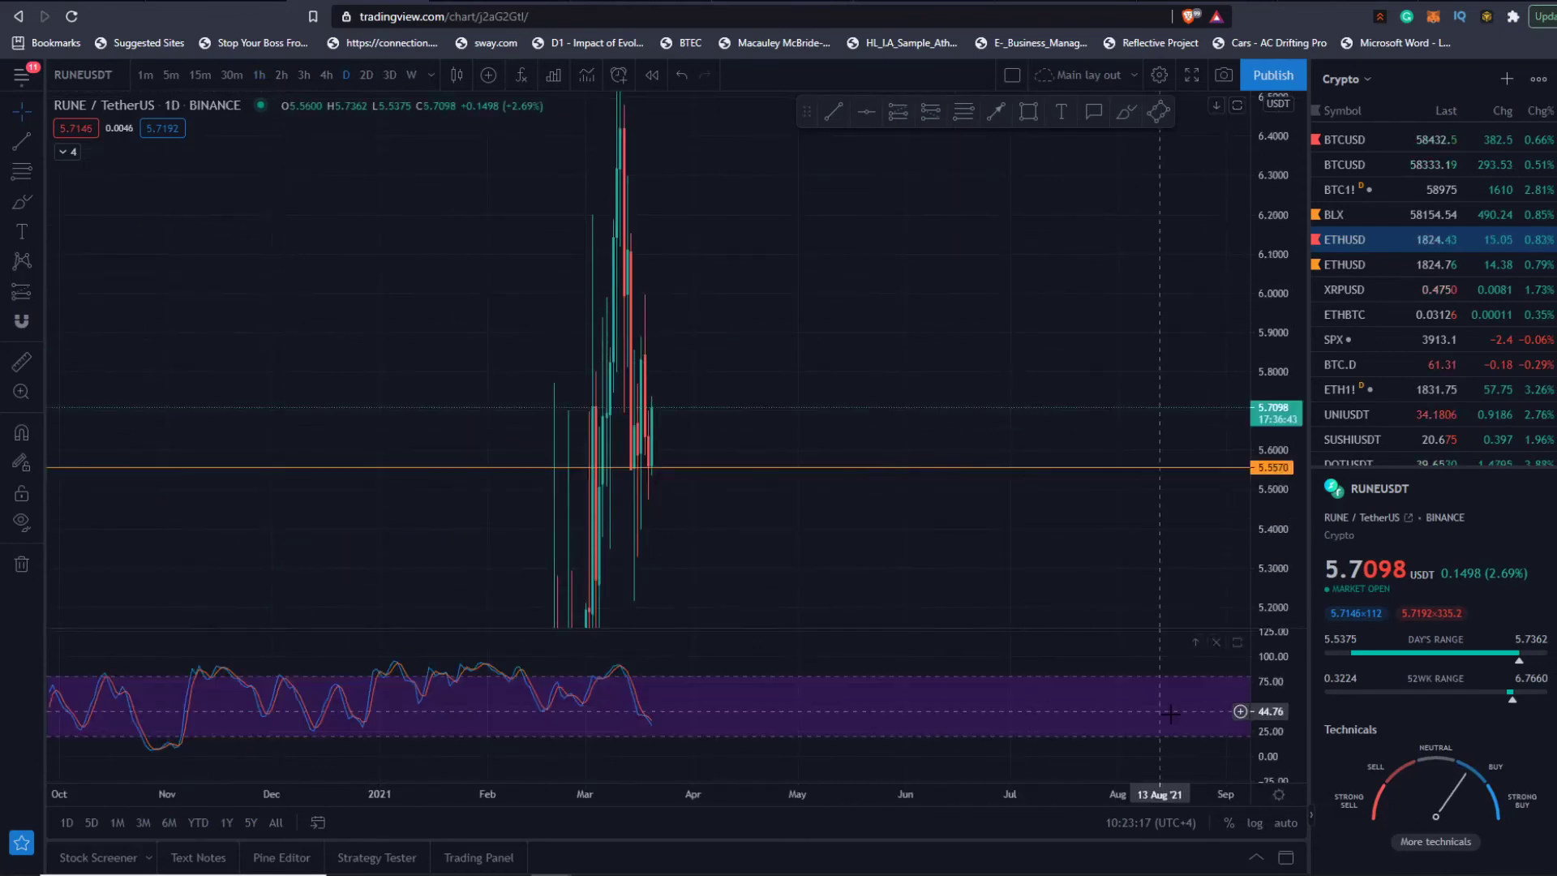
click(1237, 642)
scroll(568, 568, down, 3)
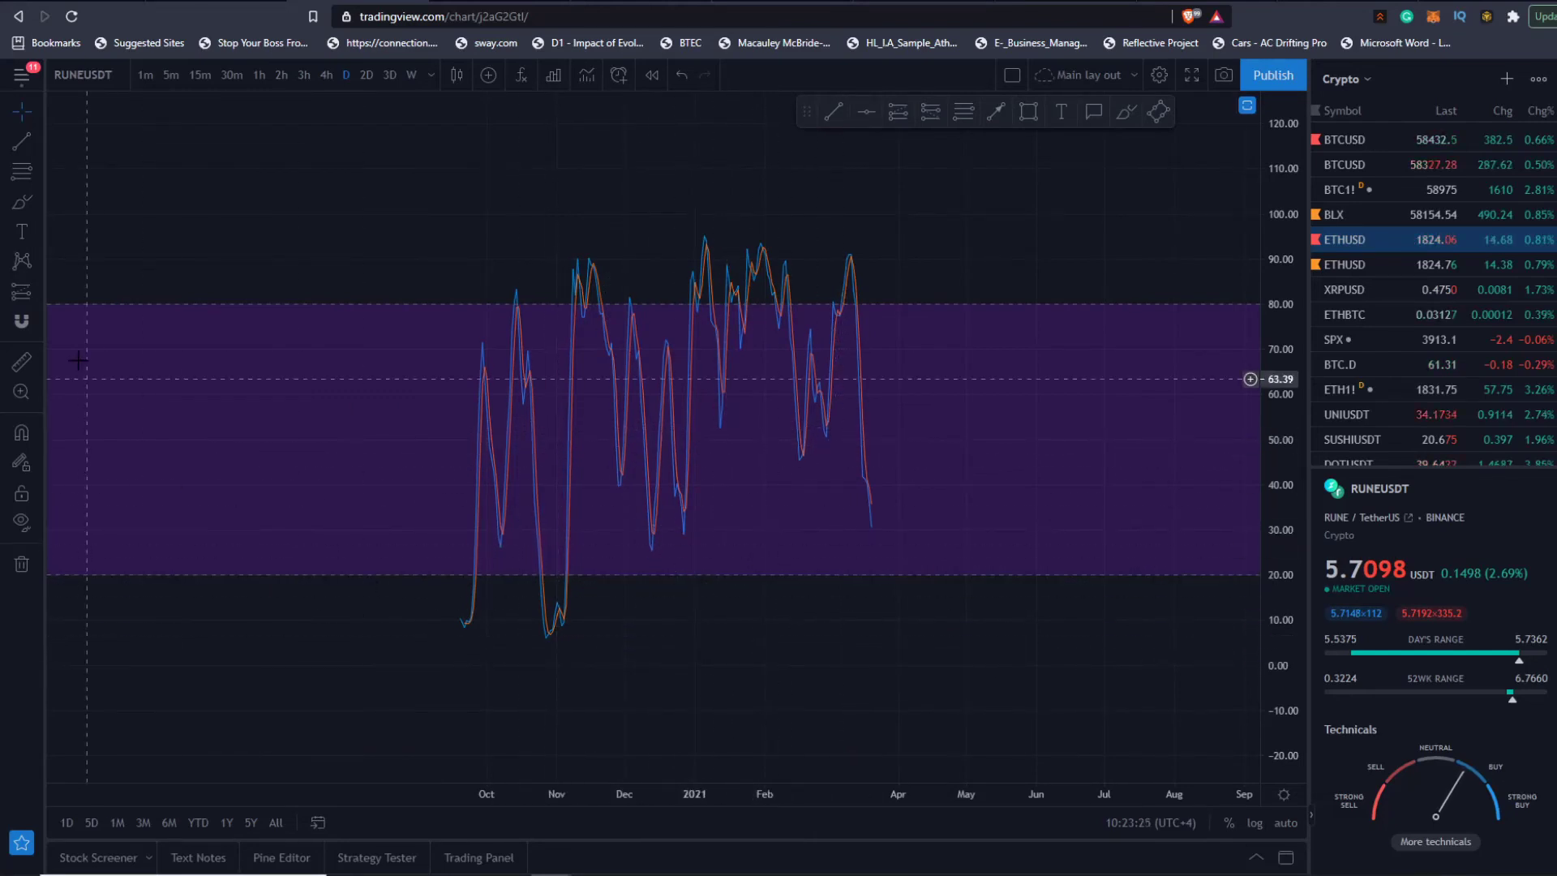
click(22, 141)
click(537, 641)
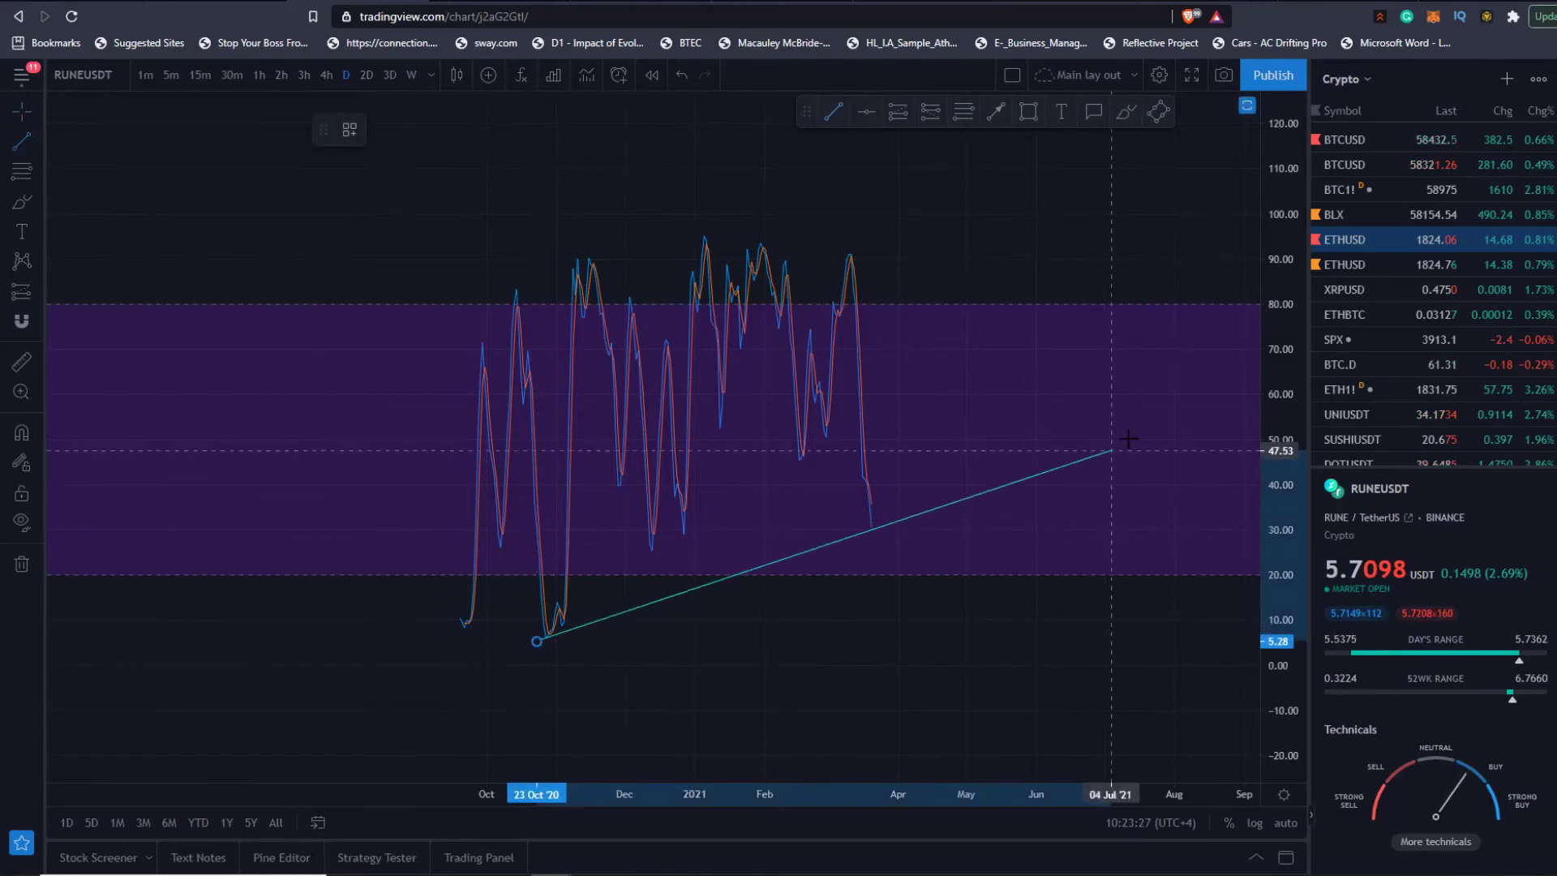
key(Escape)
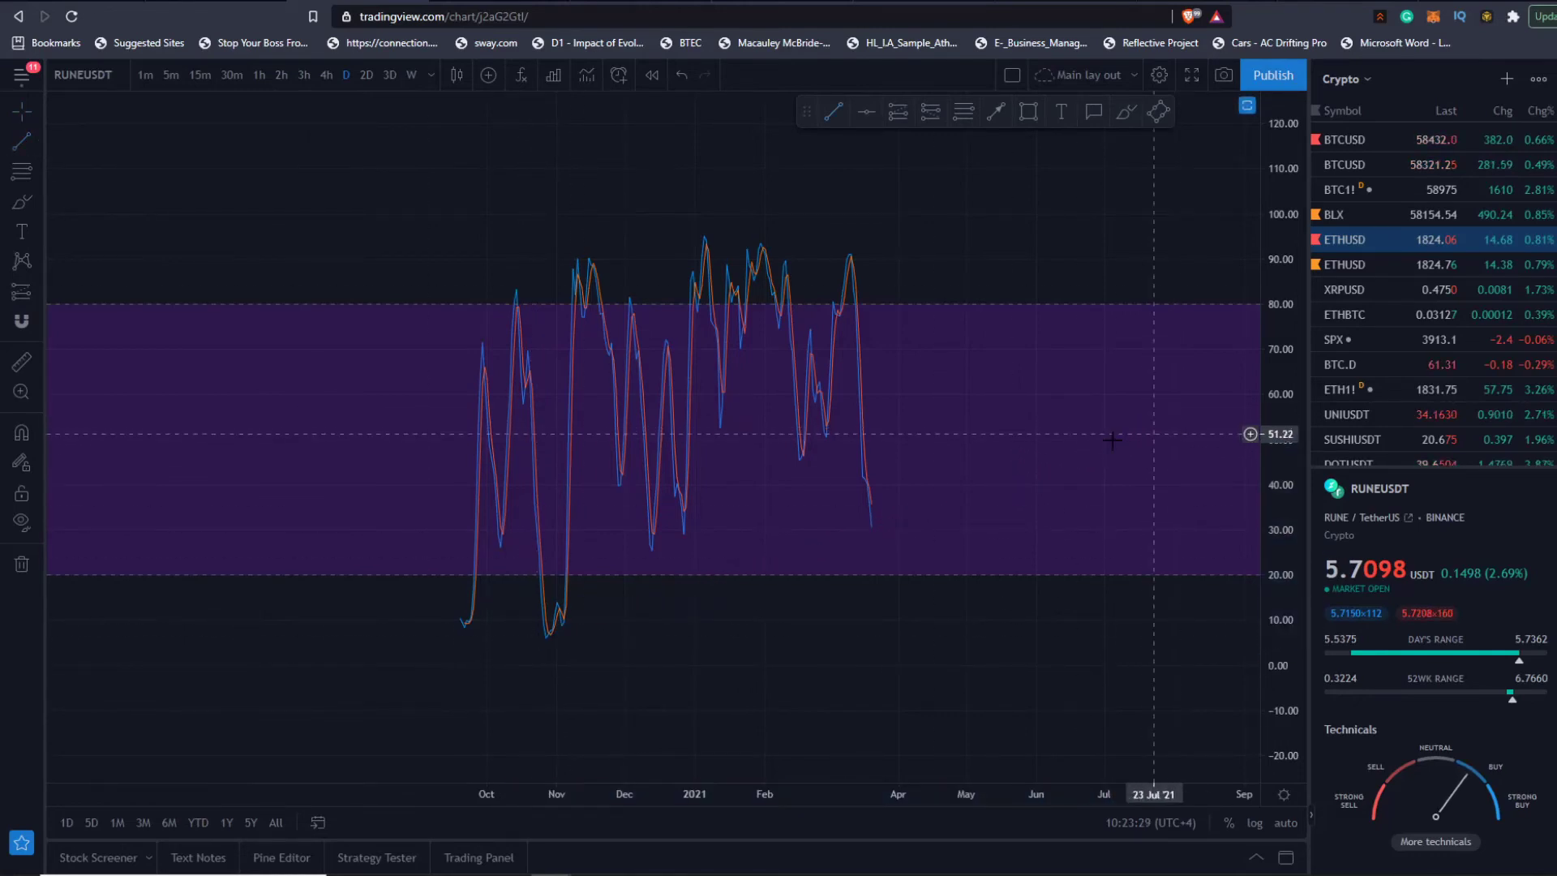
- Restore the price chart and examine the recent RUNEUSDT candles in a maximized pane on the daily and 1-hour timeframes
click(1247, 106)
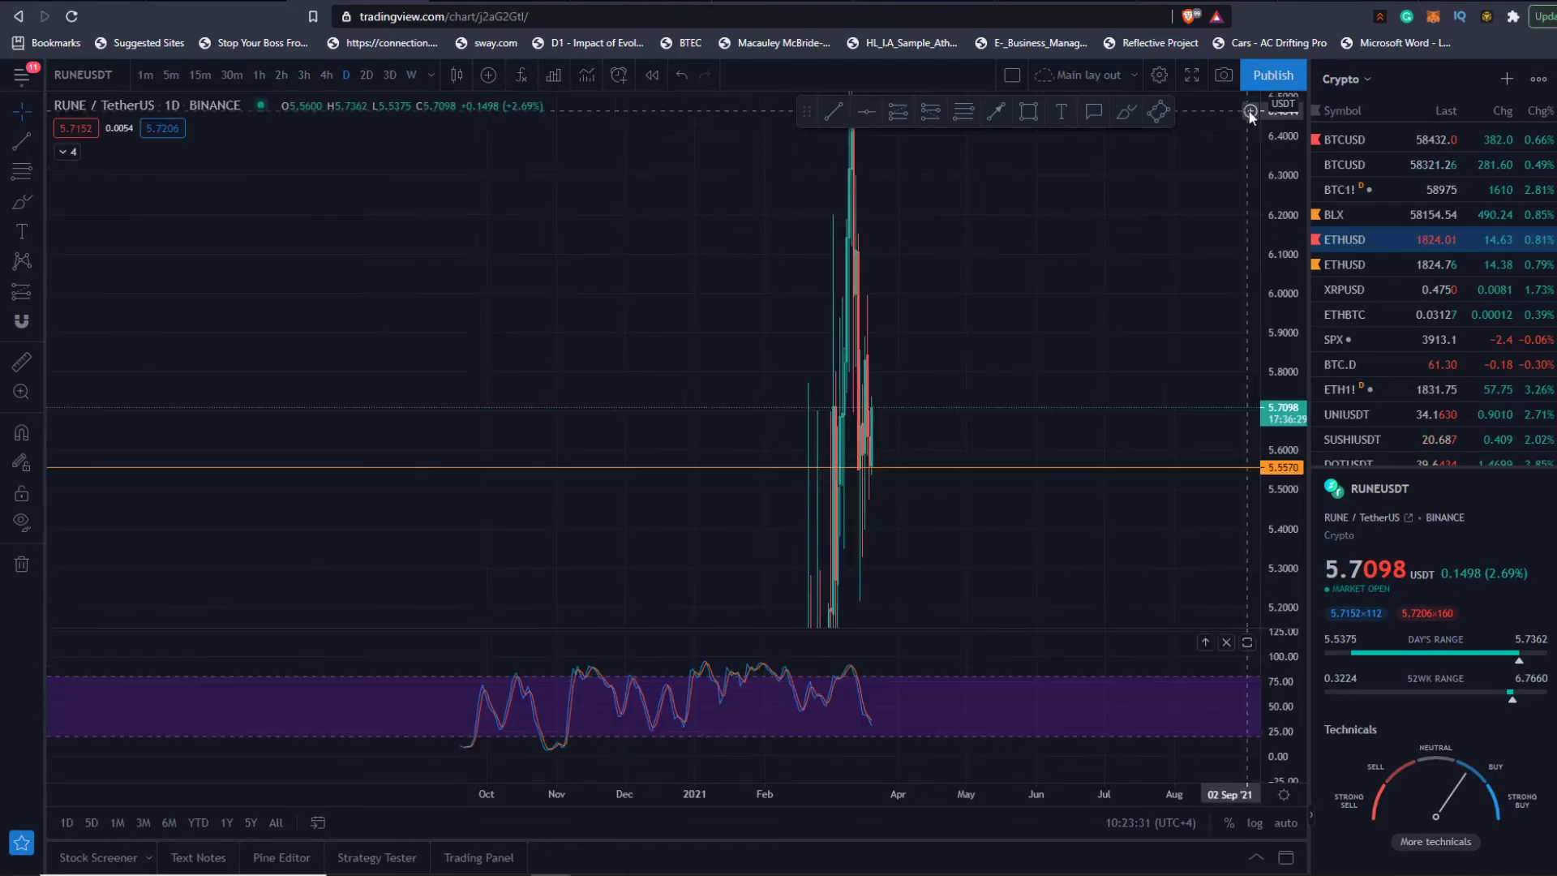
scroll(1046, 321, up, 8)
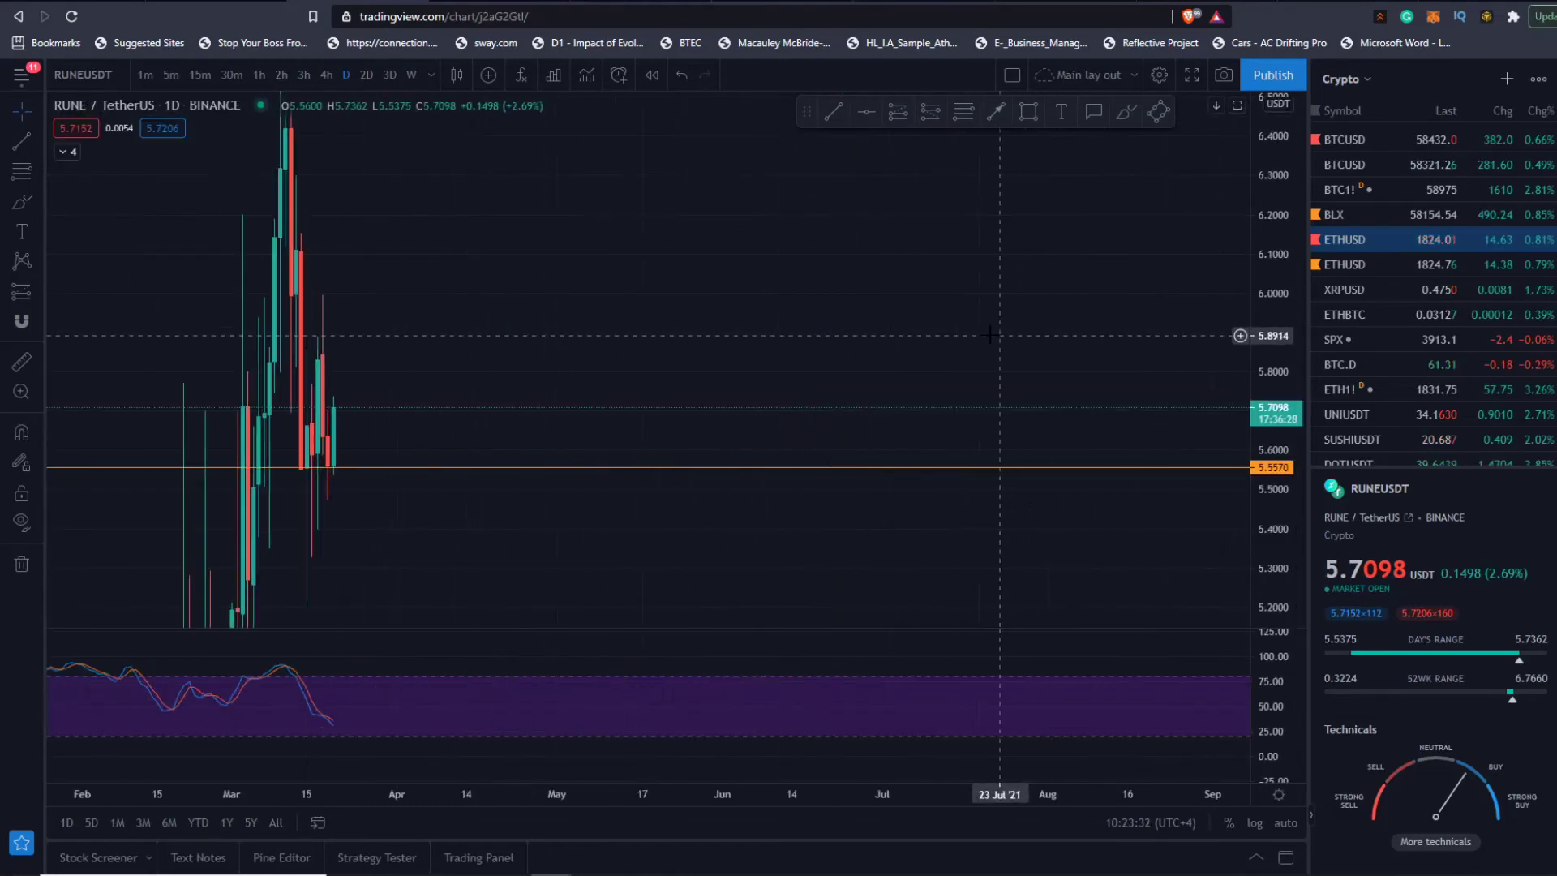
double_click(446, 365)
scroll(445, 393, up, 3)
drag(364, 375, 720, 383)
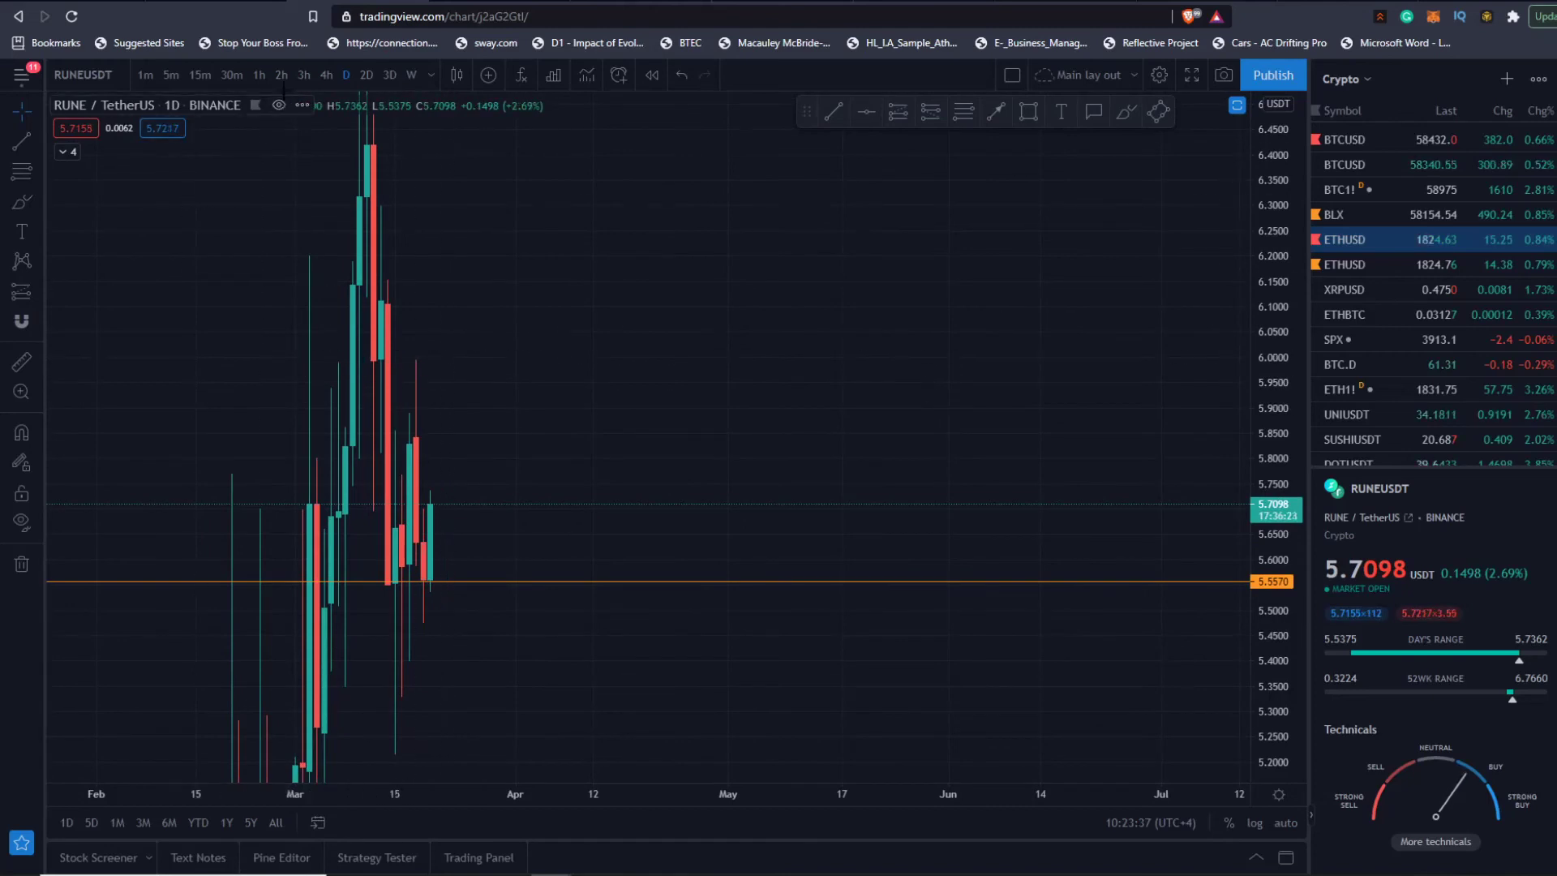
click(261, 76)
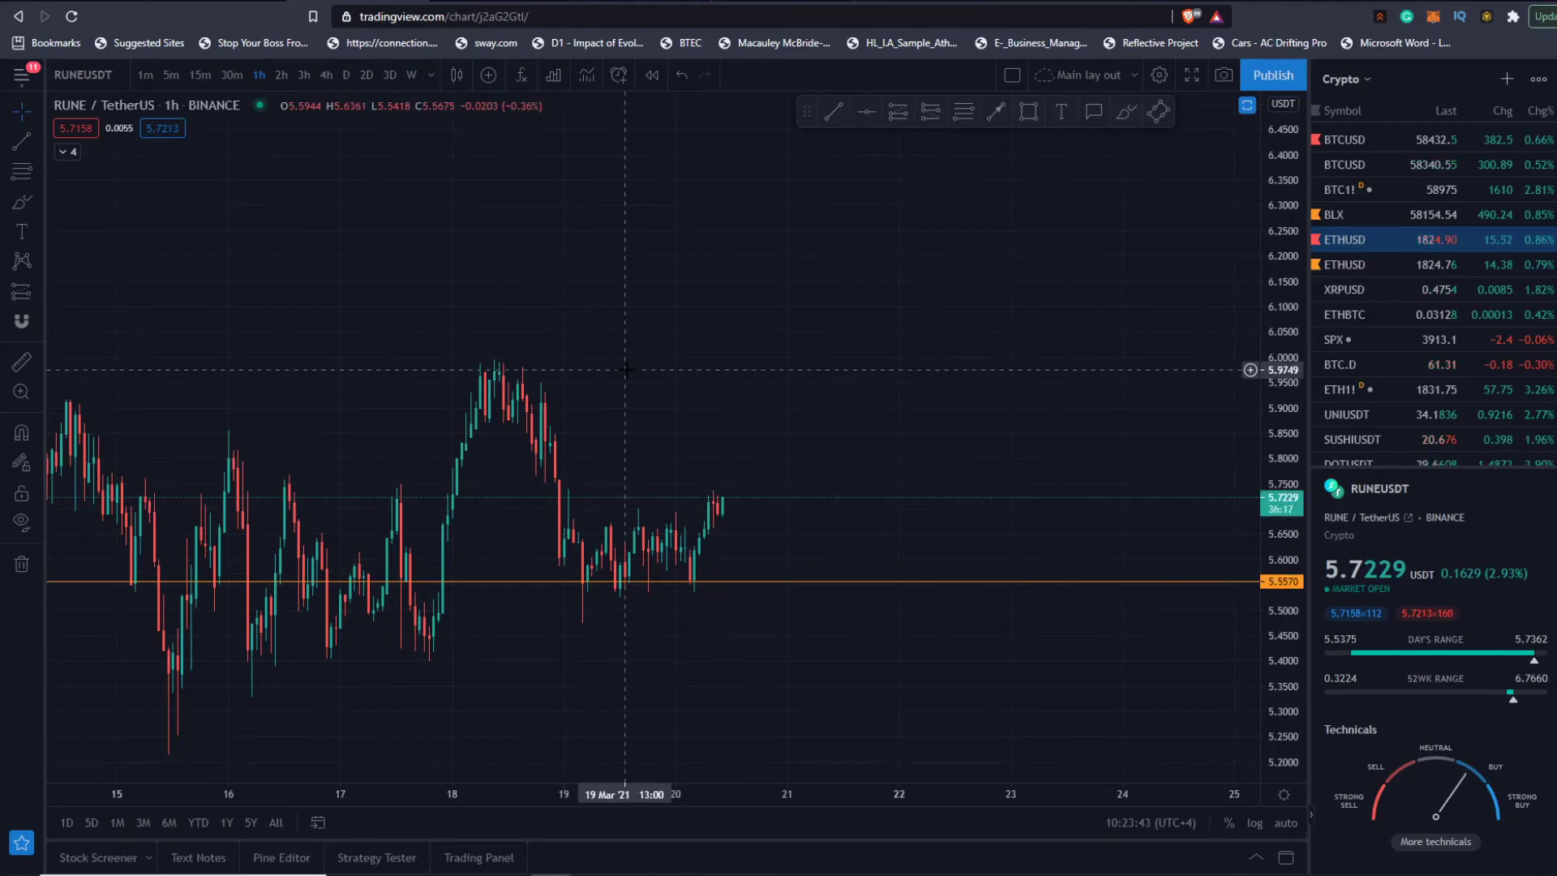
scroll(855, 405, down, 2)
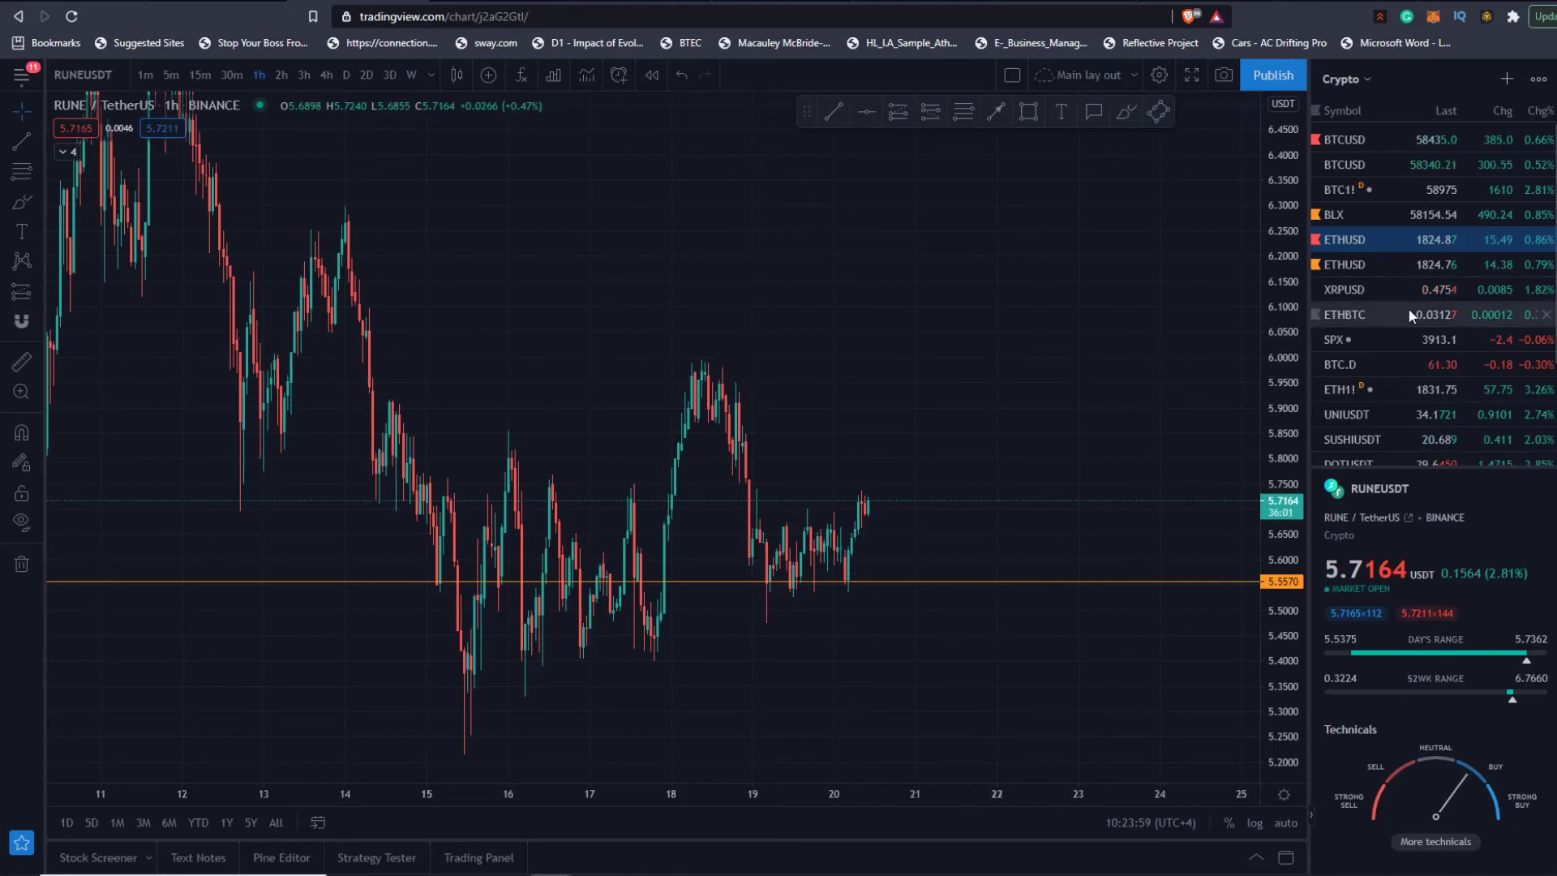
- Look through the watchlist, search the symbols for RSR, and load the Binance RSRUSDT chart
scroll(1409, 311, down, 3)
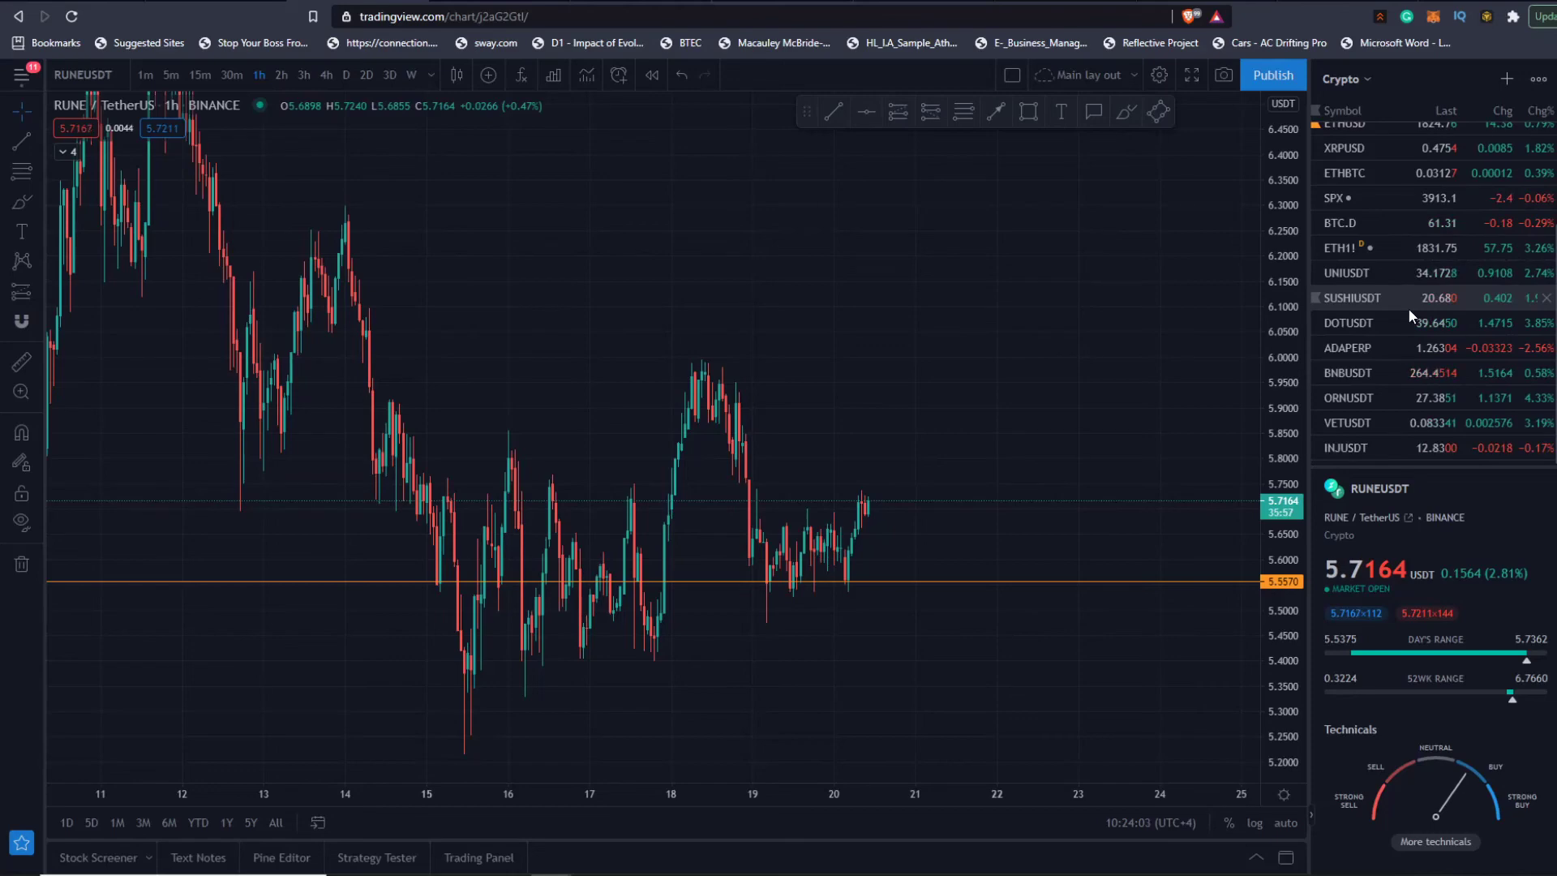
click(65, 75)
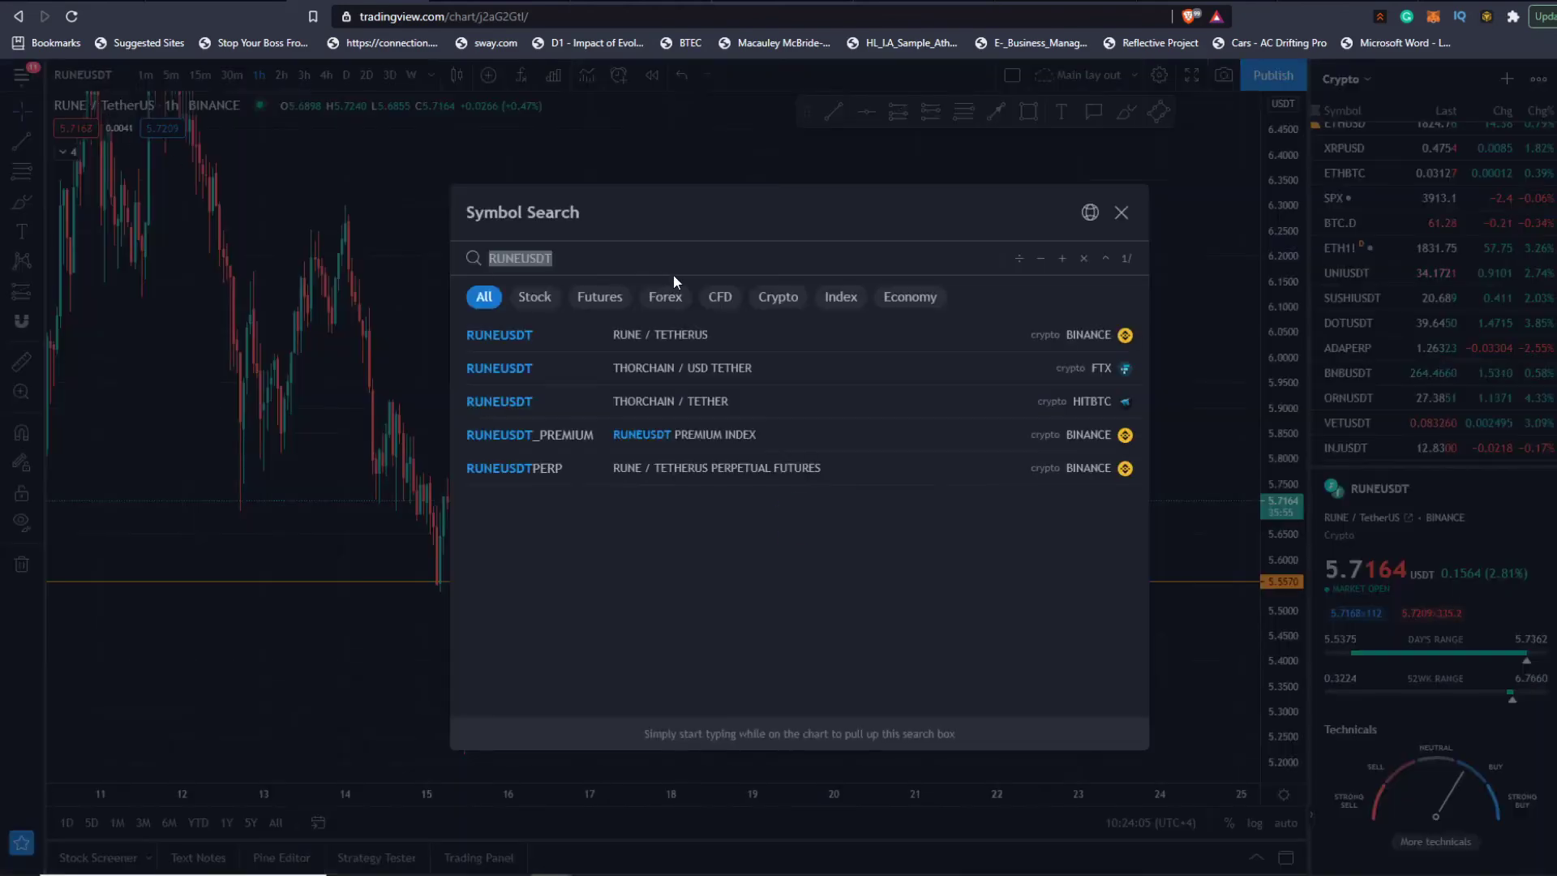
text(RSR)
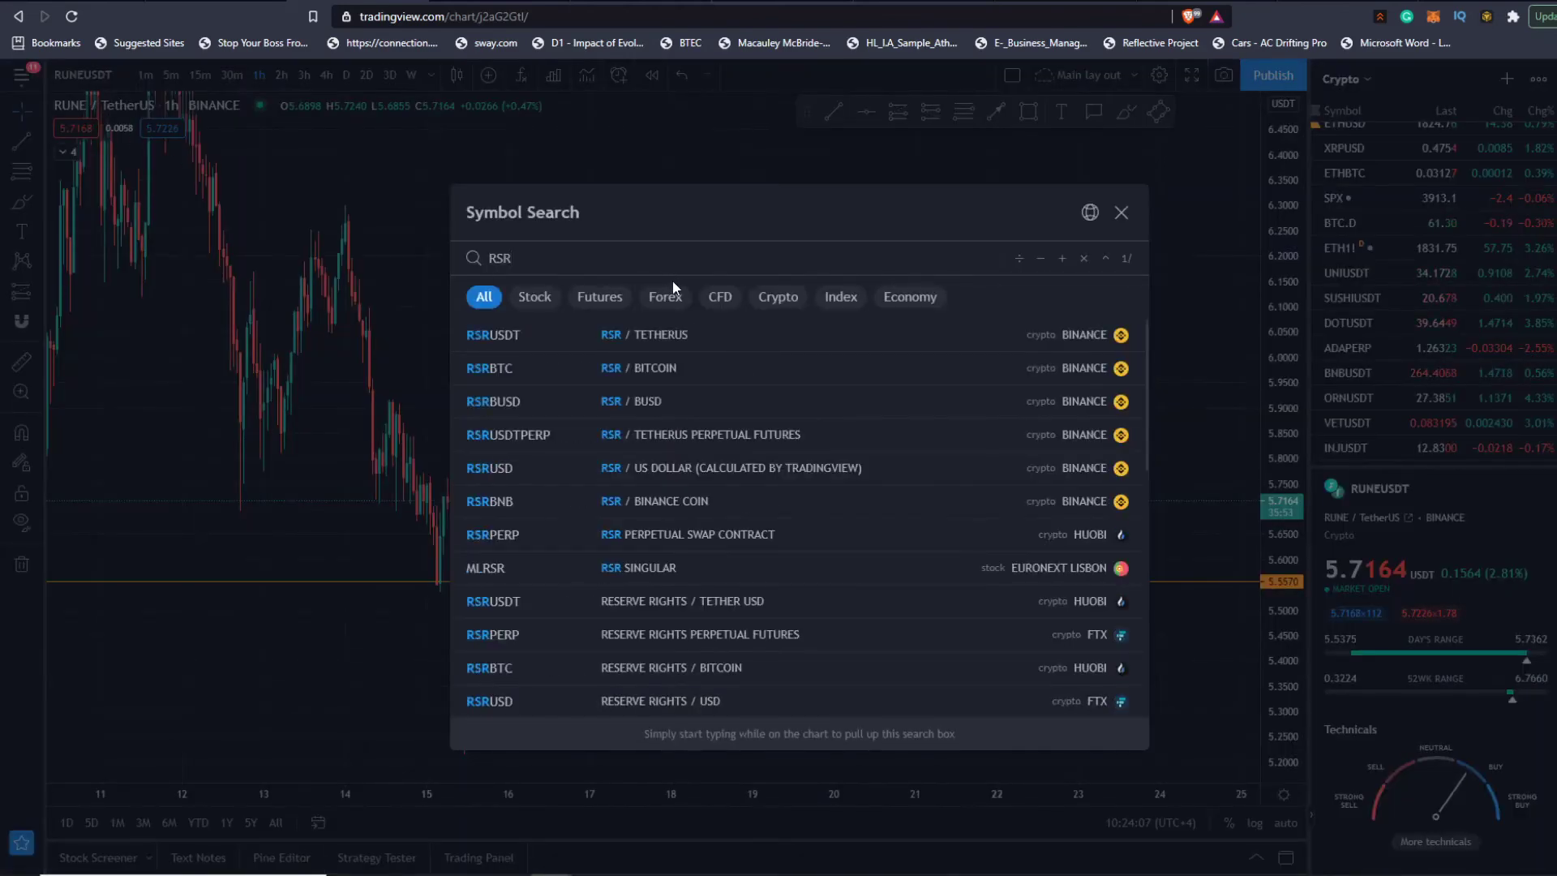
click(693, 334)
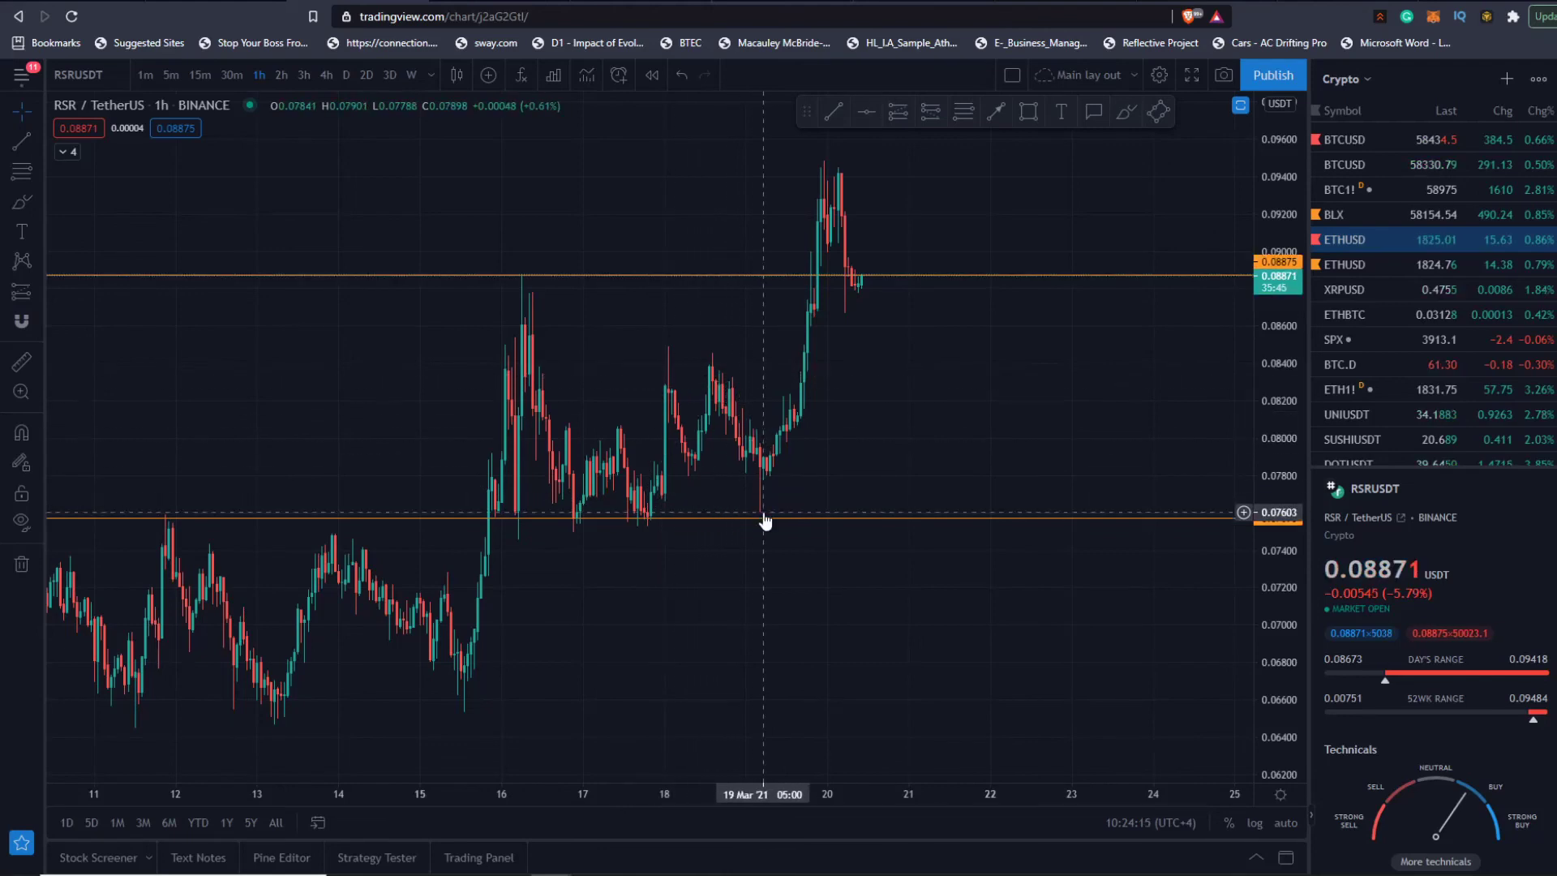
- Examine the 1-hour RSRUSDT candles around the 0.08875 and 0.07573 lines, and measure the rally from the 19 March low
drag(911, 403, 841, 503)
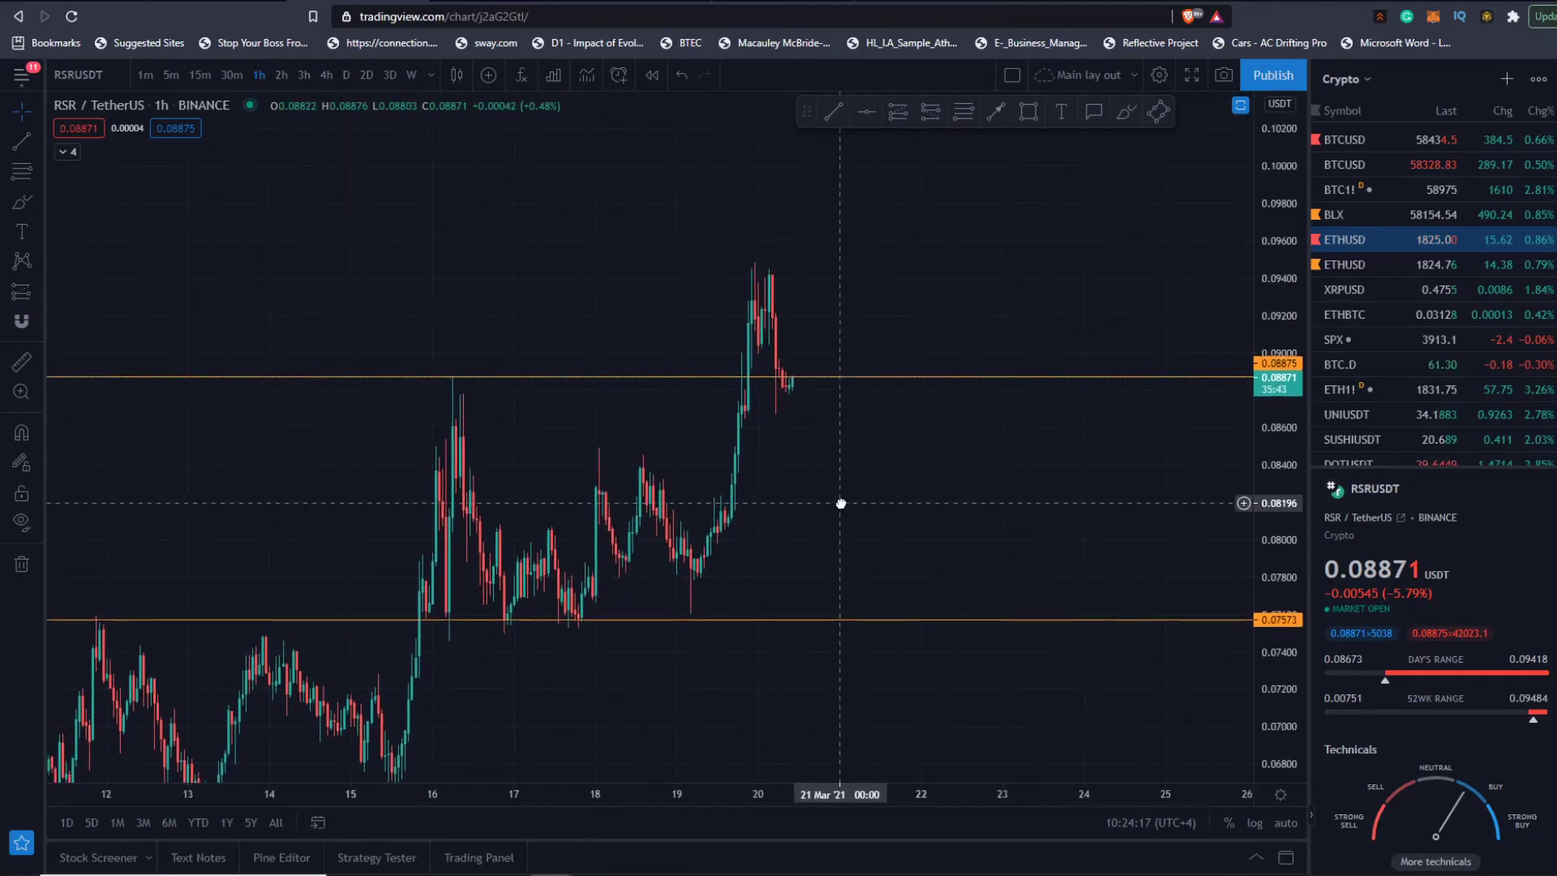
scroll(730, 361, down, 8)
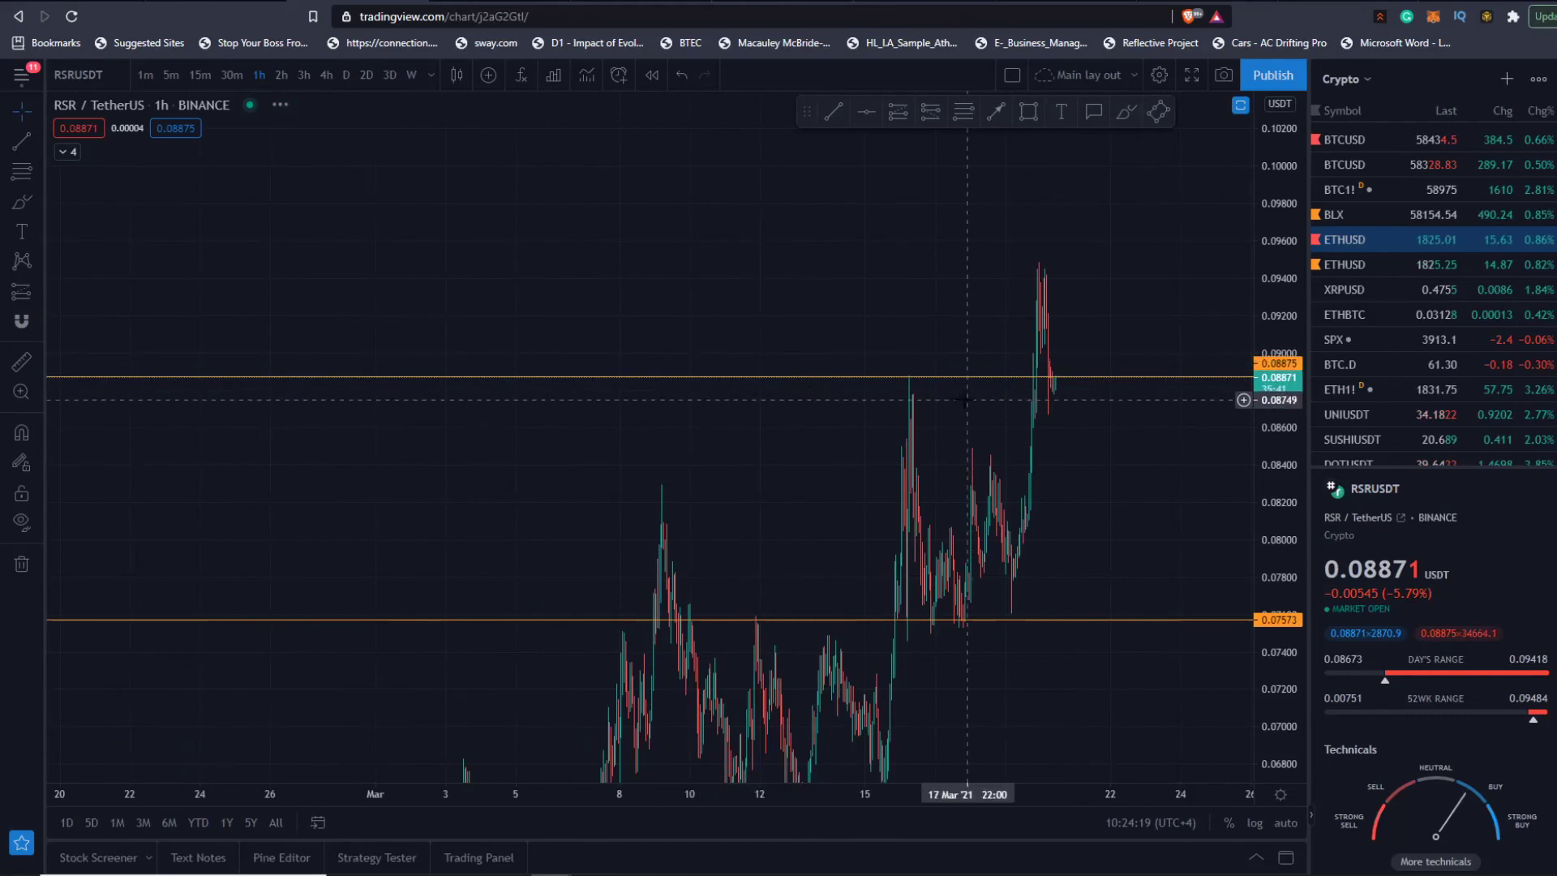
scroll(922, 395, up, 6)
scroll(917, 395, up, 4)
drag(844, 345, 898, 329)
drag(851, 481, 873, 450)
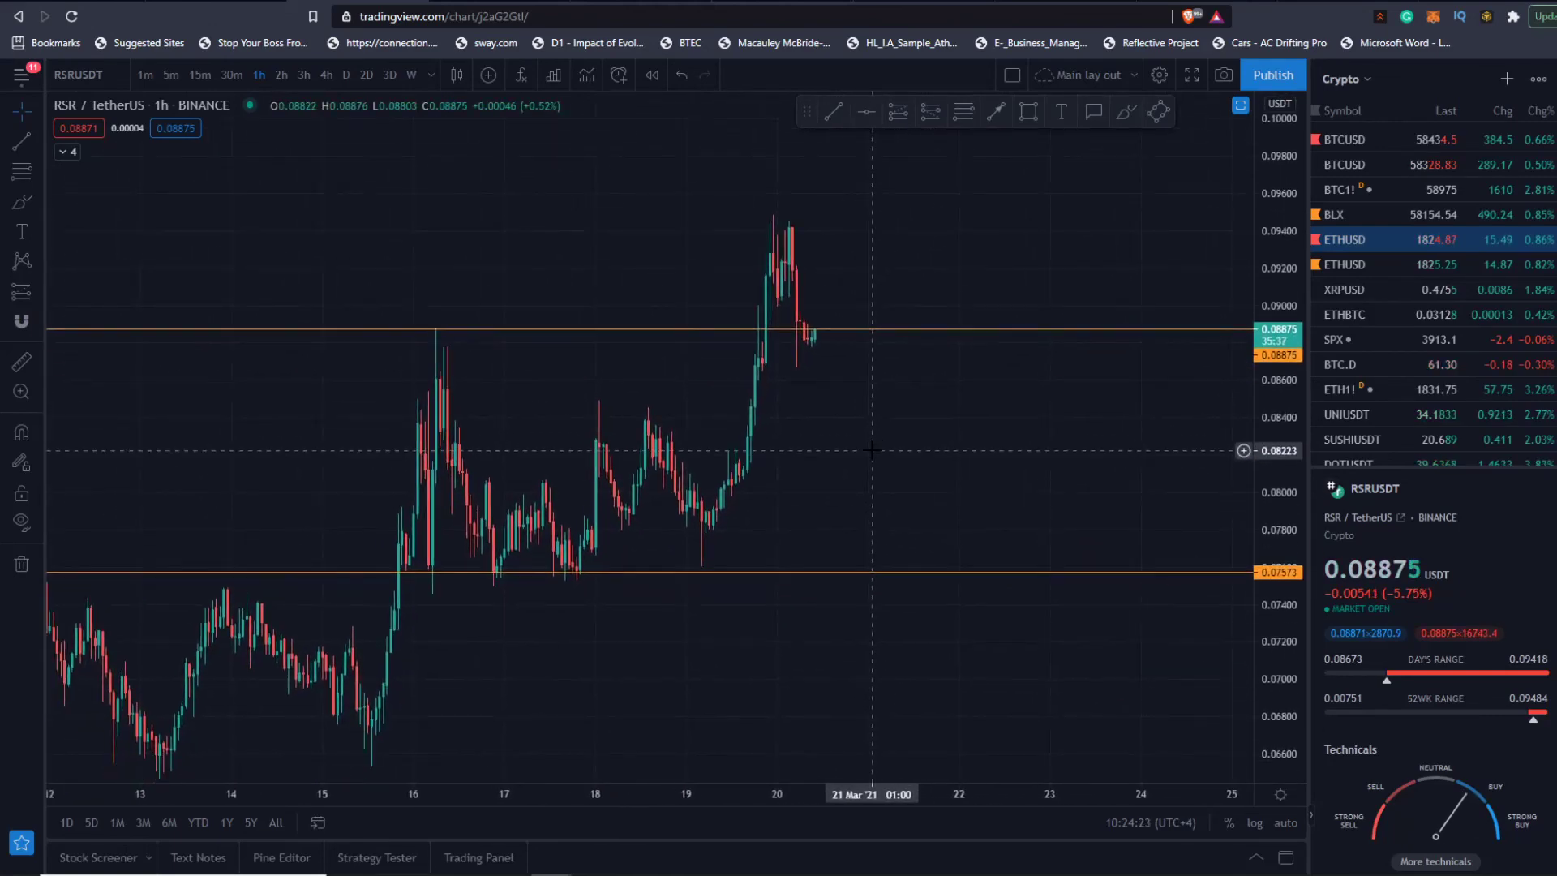
shift+click(703, 564)
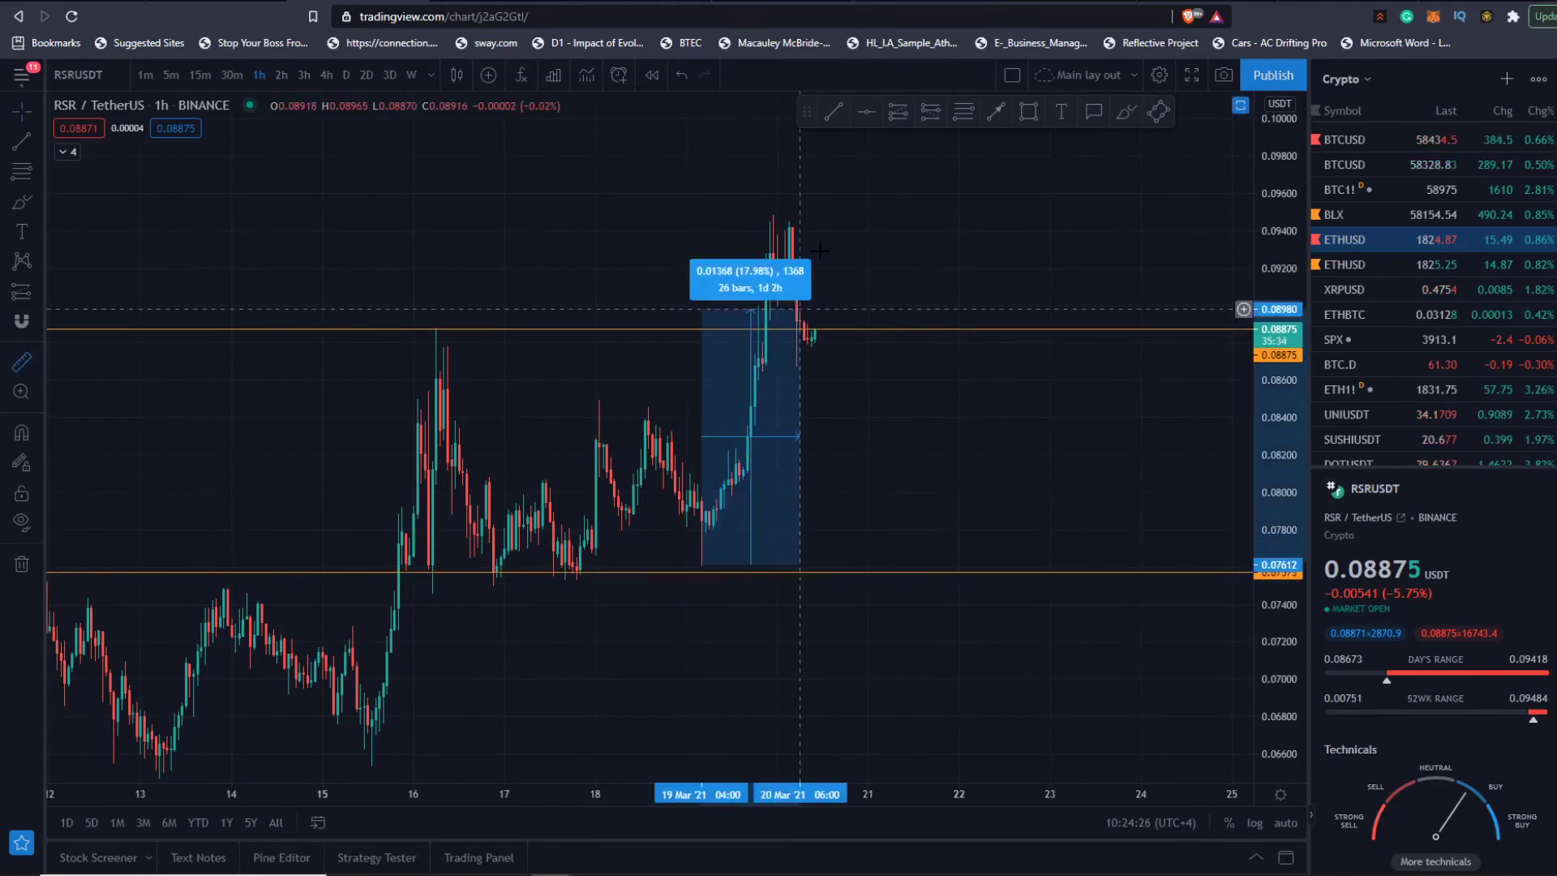
click(859, 228)
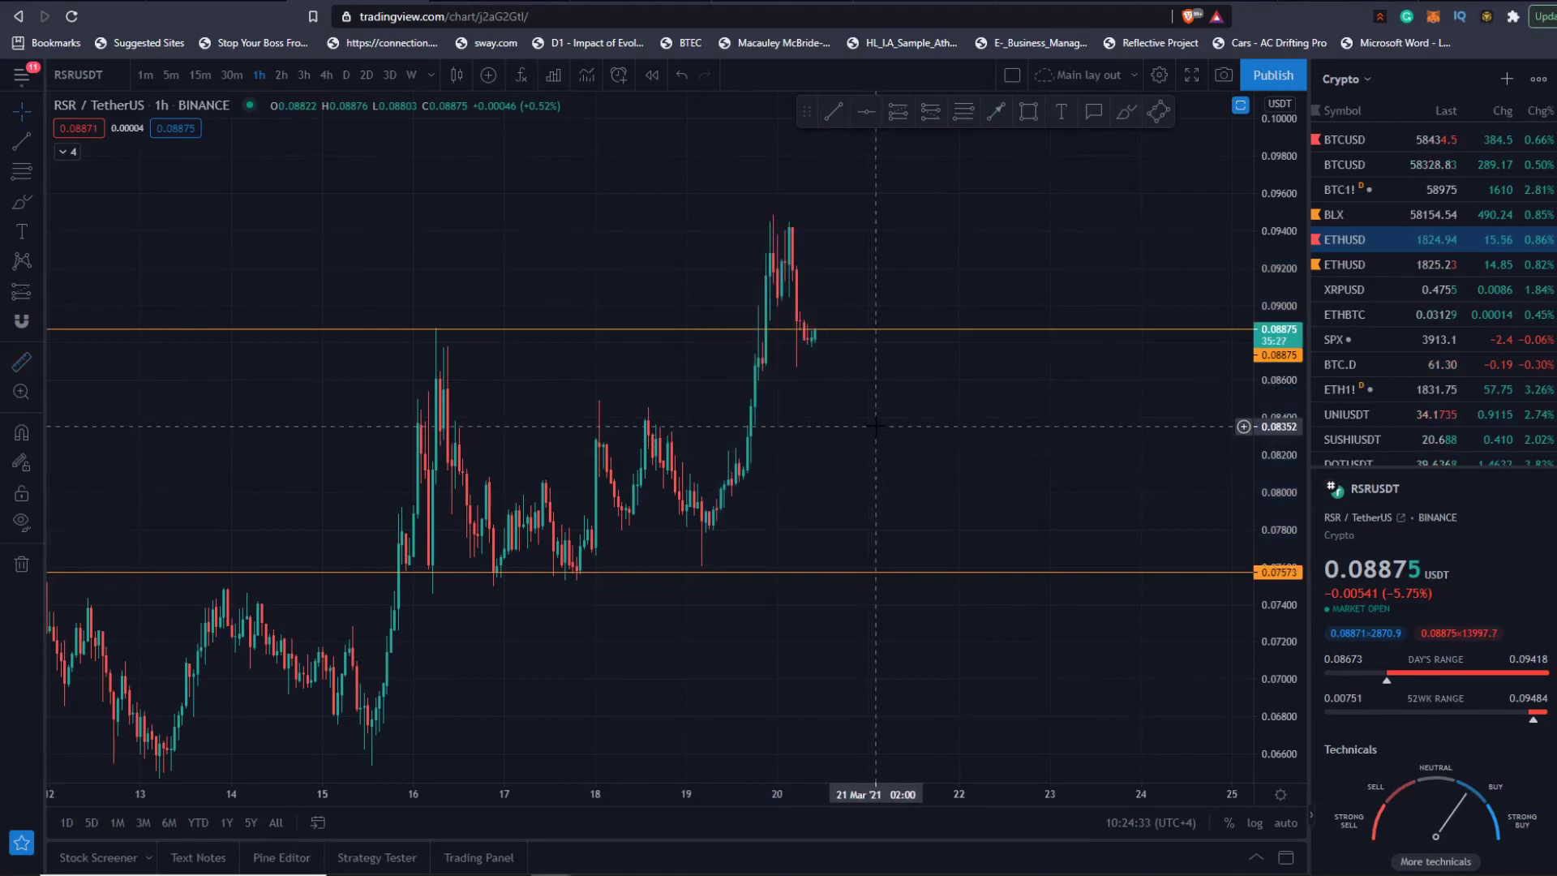